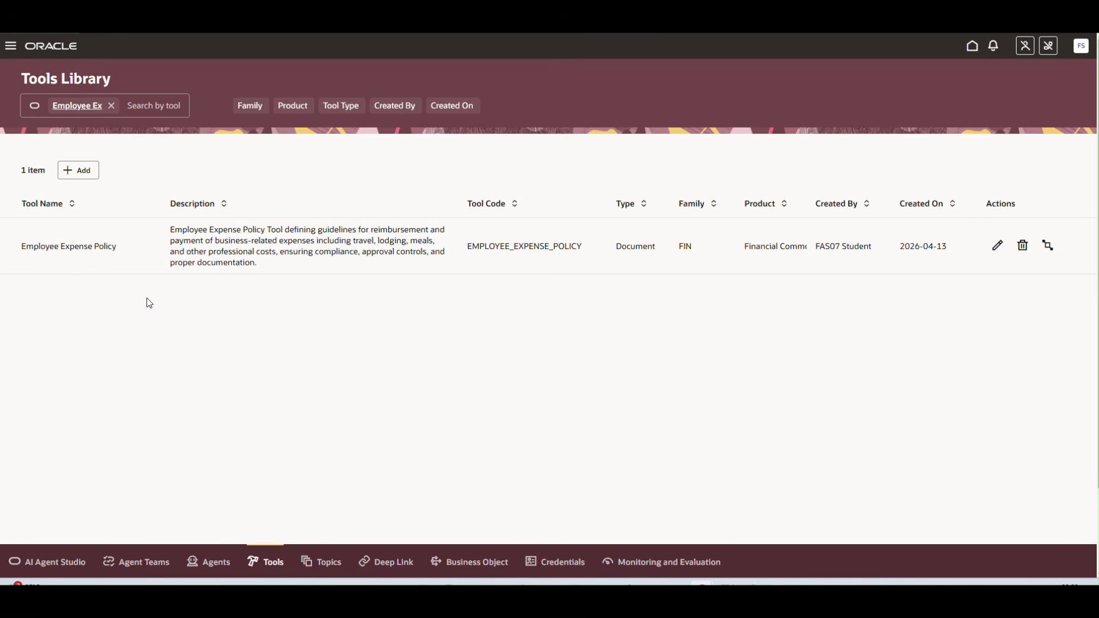
# Review the Employee Expense Policy tool's details and the file attached to its Expense Policy document, leaving the tool unchanged.
pyautogui.click(998, 246)
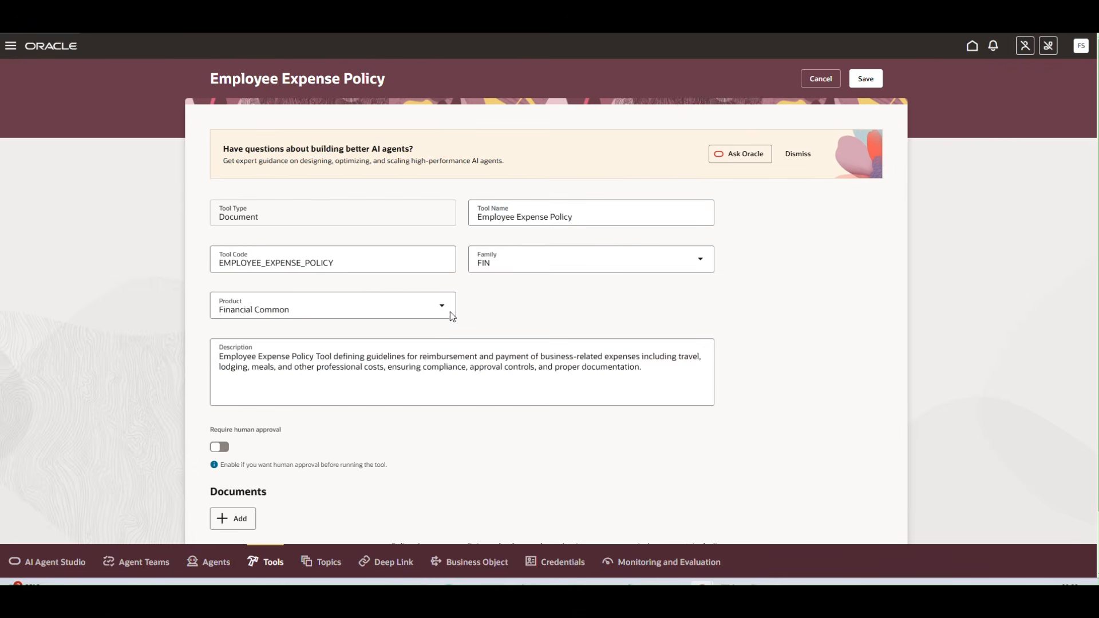
pyautogui.scroll(-2, 456, 380)
pyautogui.click(866, 489)
pyautogui.scroll(-2, 409, 478)
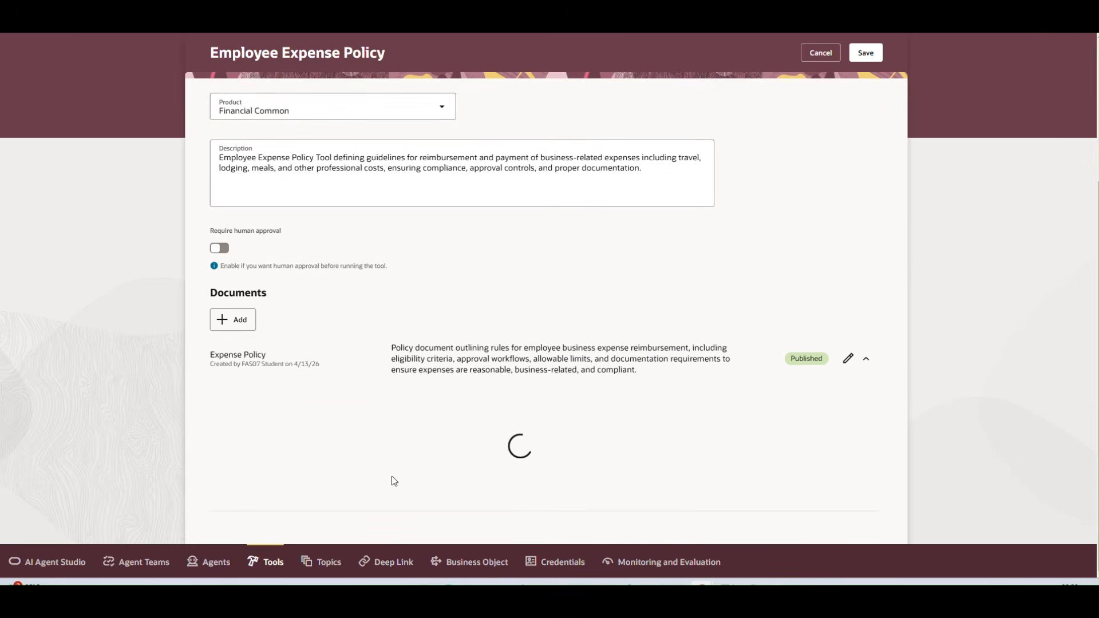
pyautogui.moveTo(254, 492); pyautogui.dragTo(331, 495)
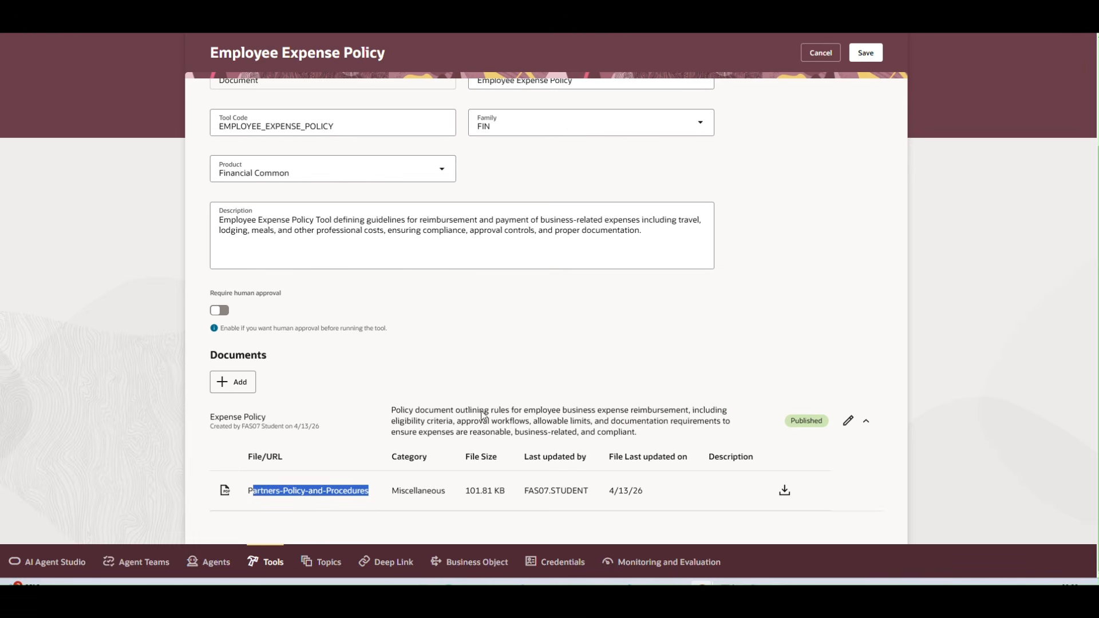
pyautogui.click(826, 54)
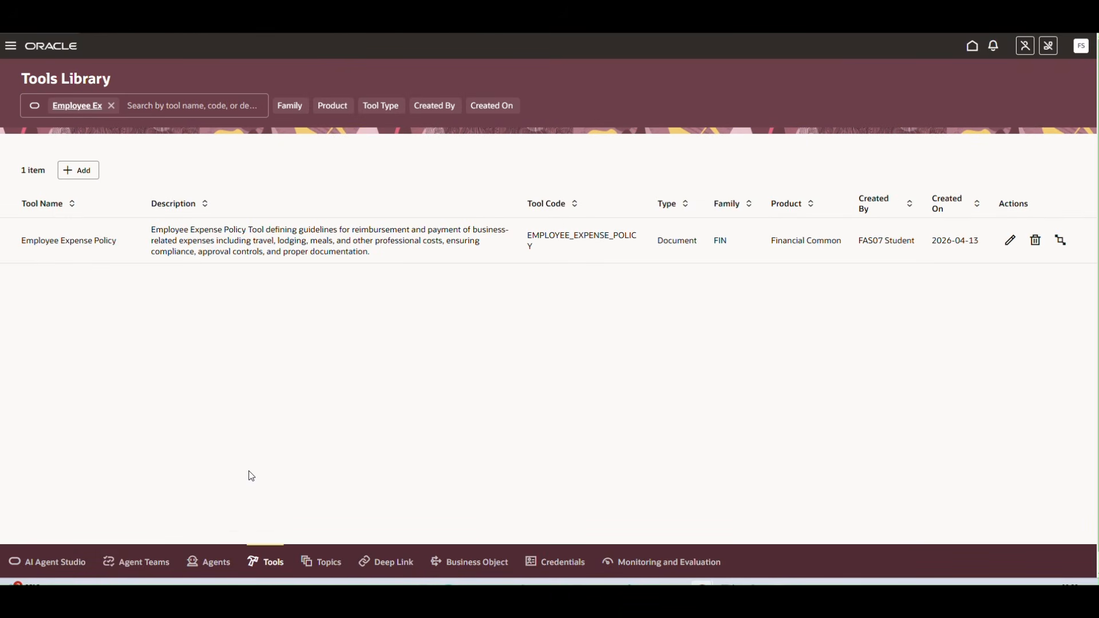
# Start a new agent team and name it Employee Expense DEMO.
pyautogui.click(150, 569)
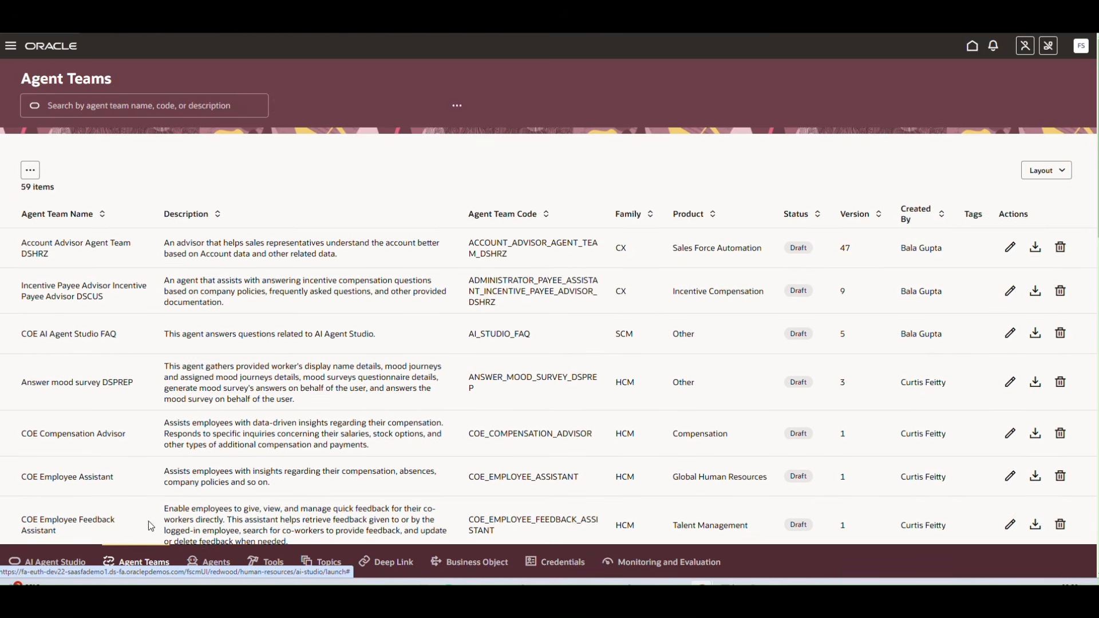
pyautogui.click(75, 170)
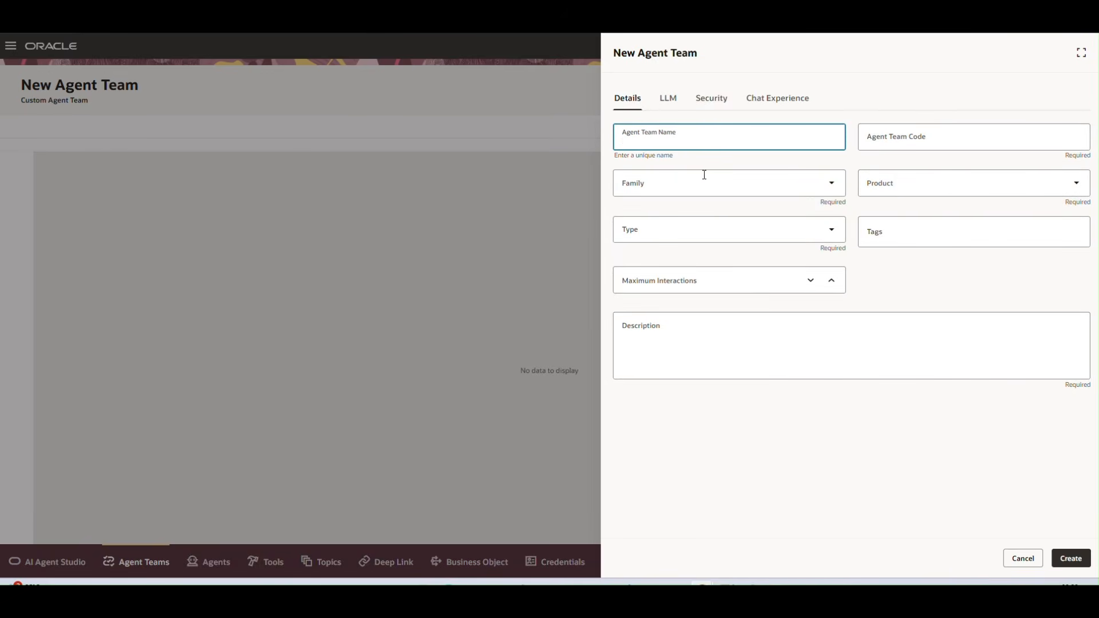
pyautogui.write('Employee Expen')
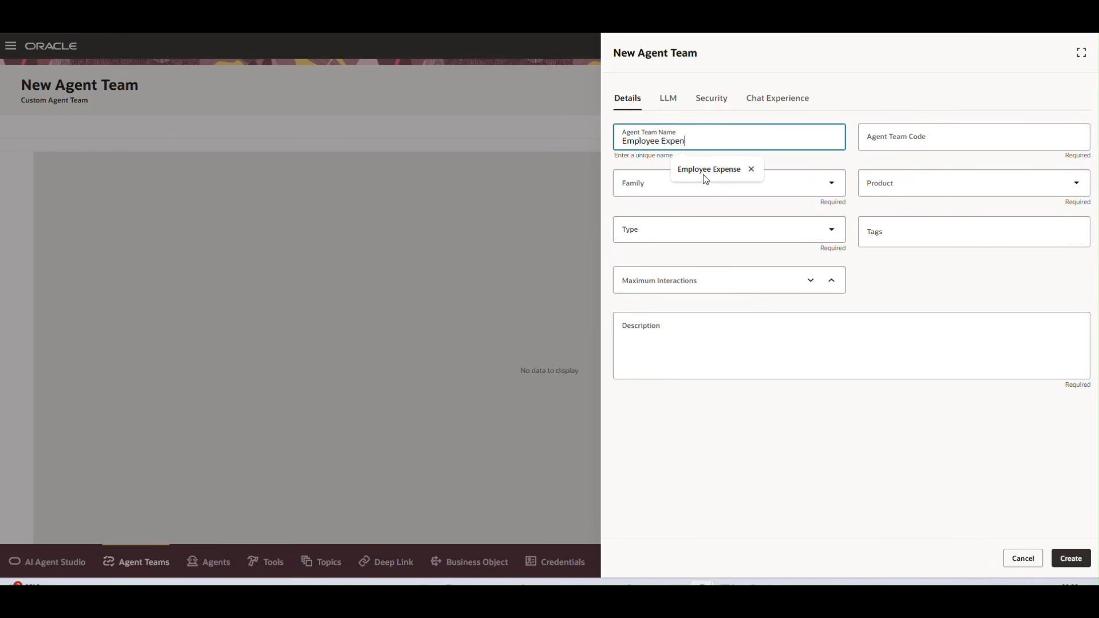
pyautogui.click(705, 174)
pyautogui.write('DEMO')
# Set the agent team's family to FIN, product to Financial Common and type to Workflow.
pyautogui.click(704, 182)
pyautogui.click(635, 265)
pyautogui.click(971, 194)
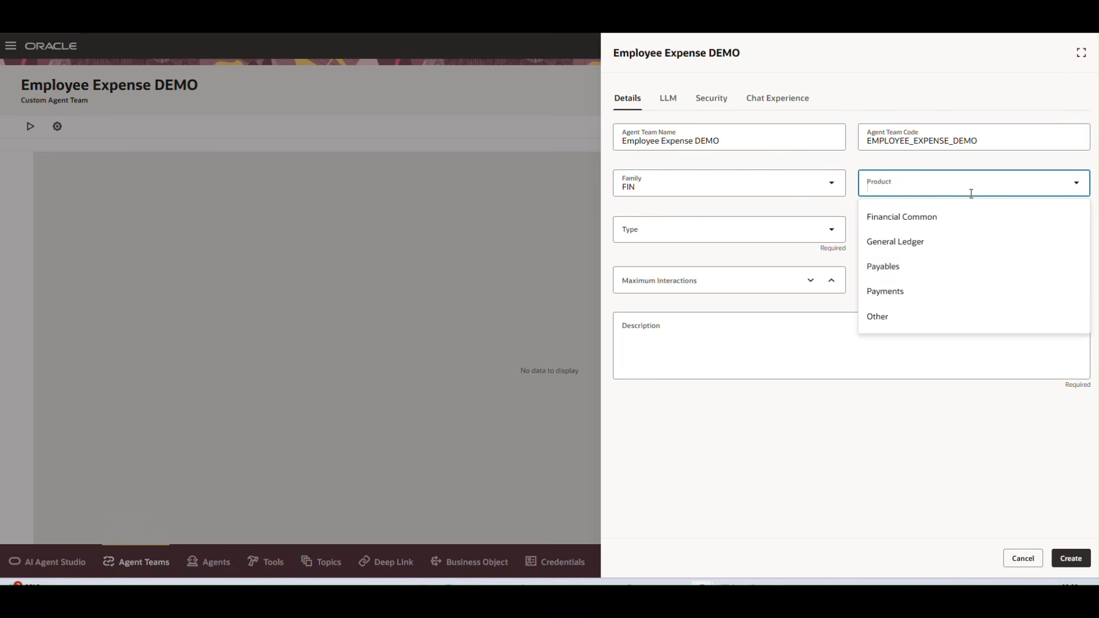
pyautogui.click(908, 222)
pyautogui.click(682, 234)
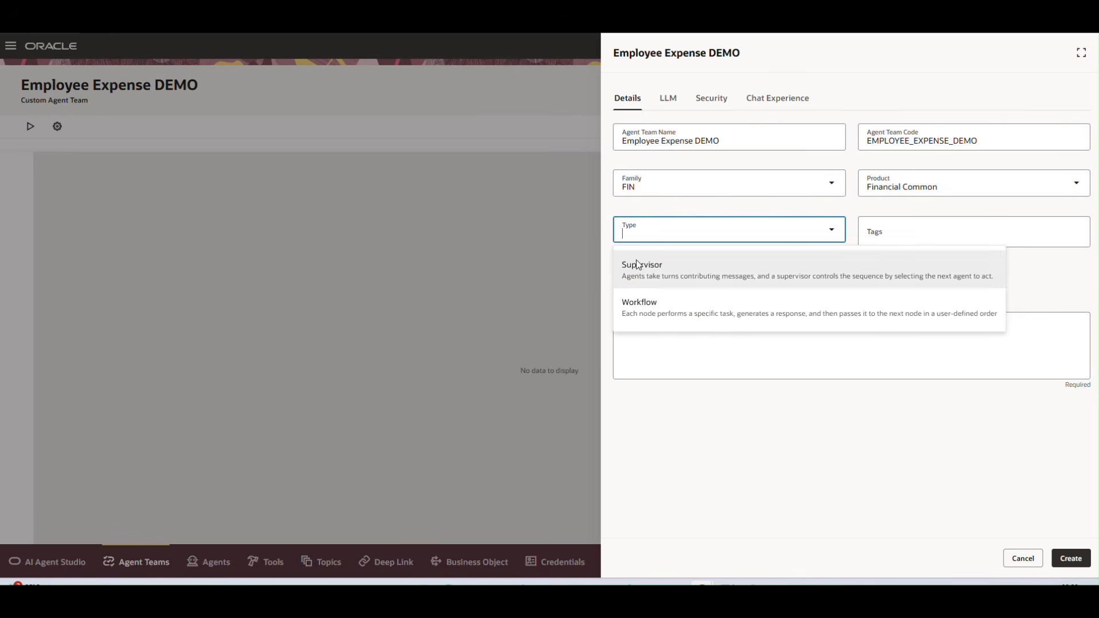
pyautogui.click(663, 313)
# Describe the agent team as "This workflow agent will help with user queries around expenses" and create it.
pyautogui.click(796, 354)
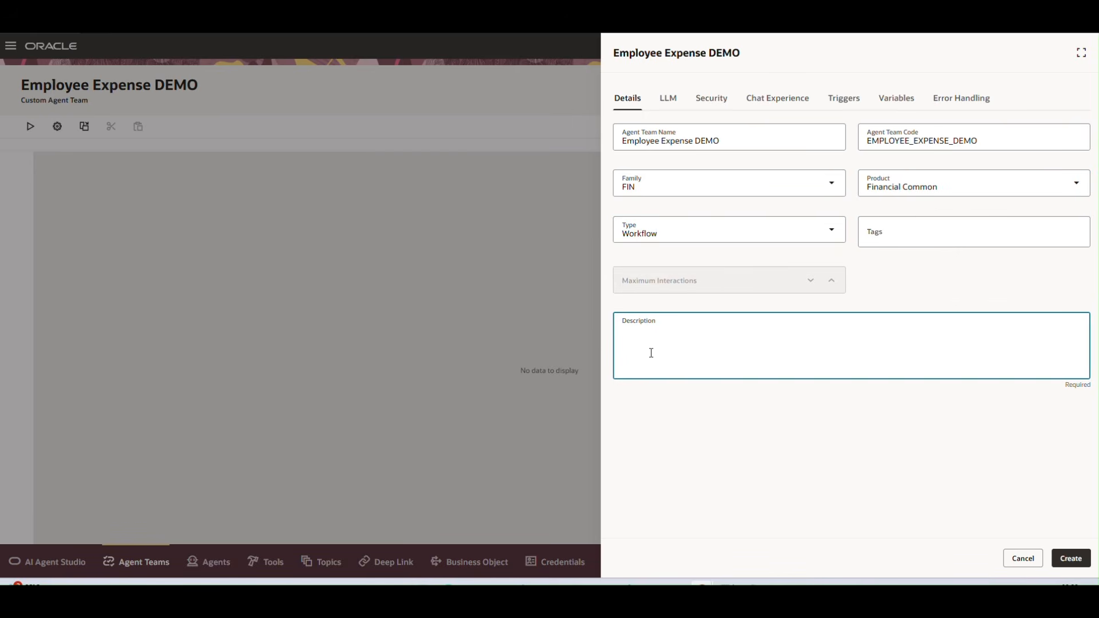
pyautogui.write('THis workflow agent will help with ')
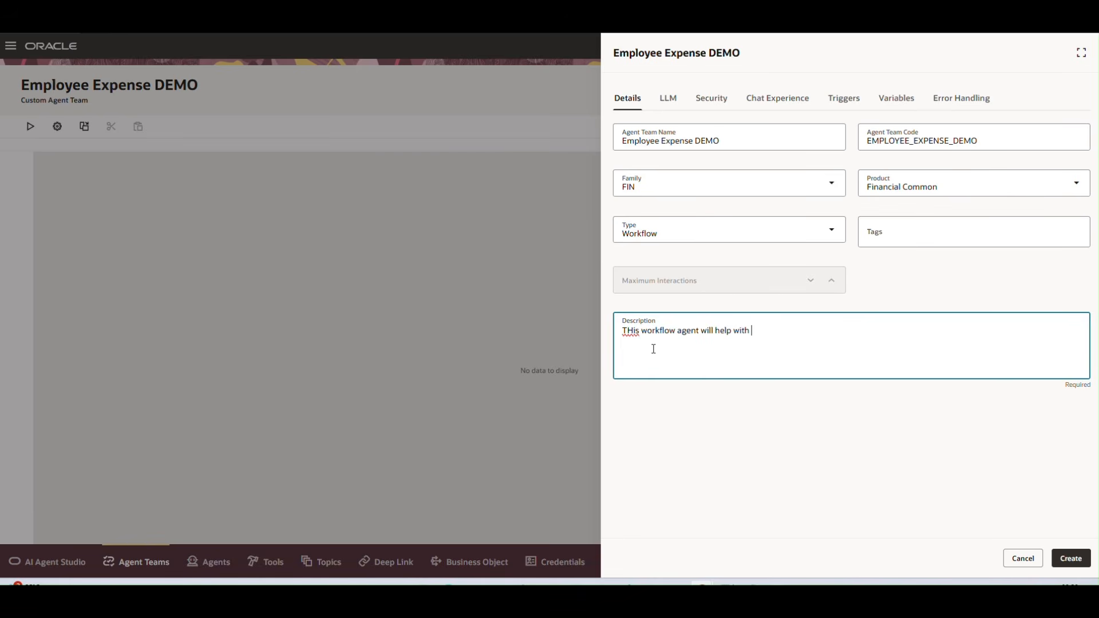
pyautogui.write('user quesries and')
pyautogui.press('BackSpace')
pyautogui.write('h')
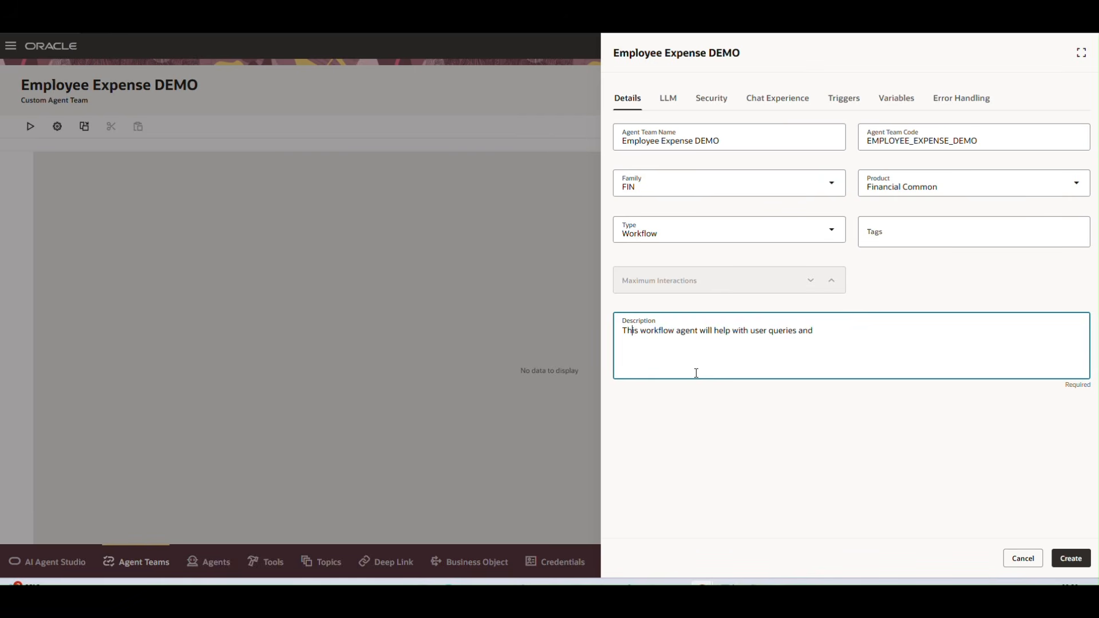
pyautogui.click(832, 328)
pyautogui.press('BackSpace')
pyautogui.press('BackSpace')
pyautogui.write('round expenses')
pyautogui.click(810, 332)
pyautogui.press('BackSpace')
pyautogui.click(664, 100)
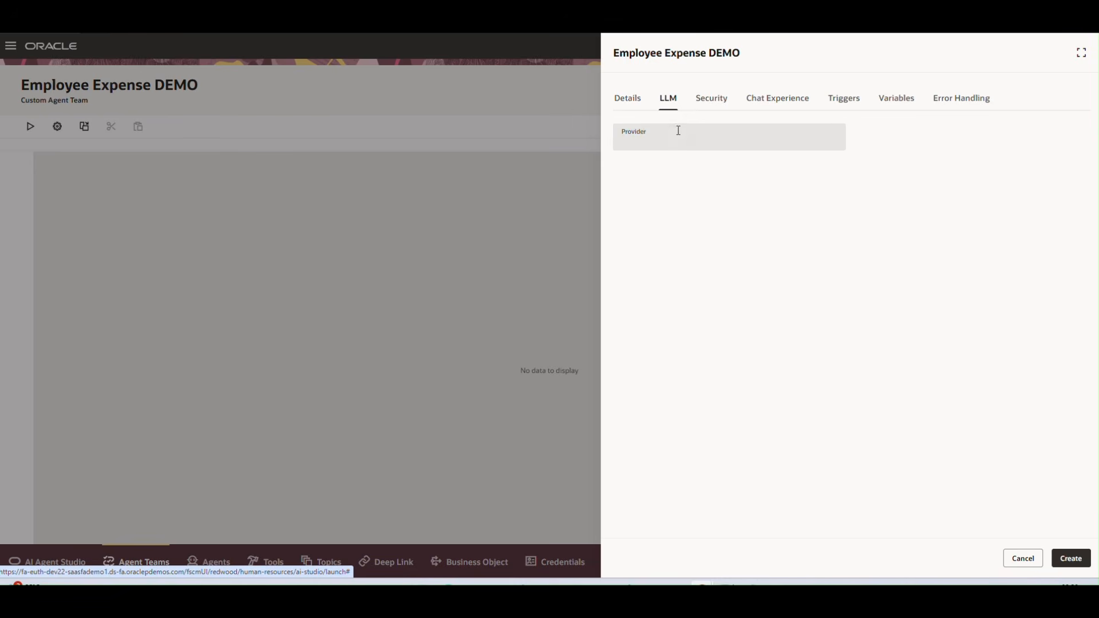
pyautogui.click(623, 102)
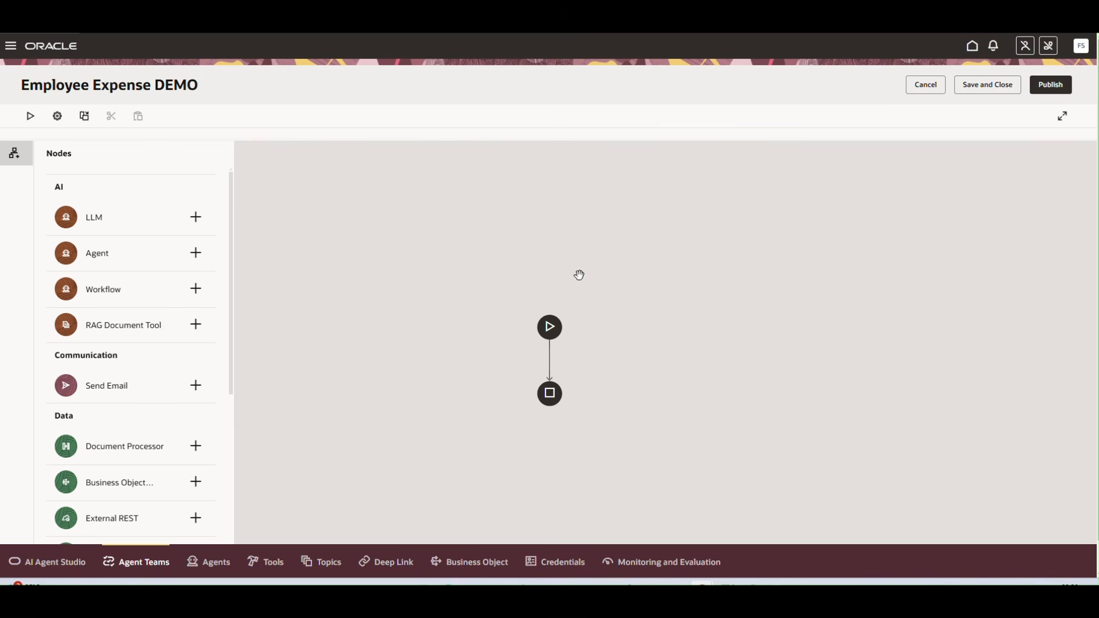
# Add a RAG Document Tool node to the workflow and name it Expense Policy Answer.
pyautogui.moveTo(574, 350); pyautogui.dragTo(559, 283)
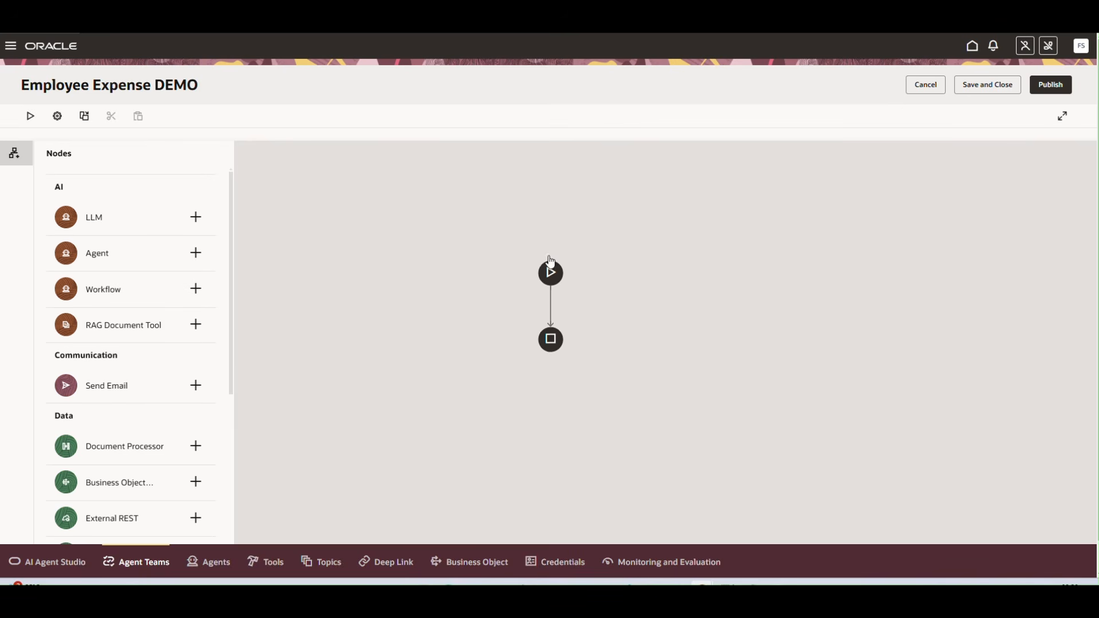
pyautogui.moveTo(85, 327); pyautogui.dragTo(161, 326)
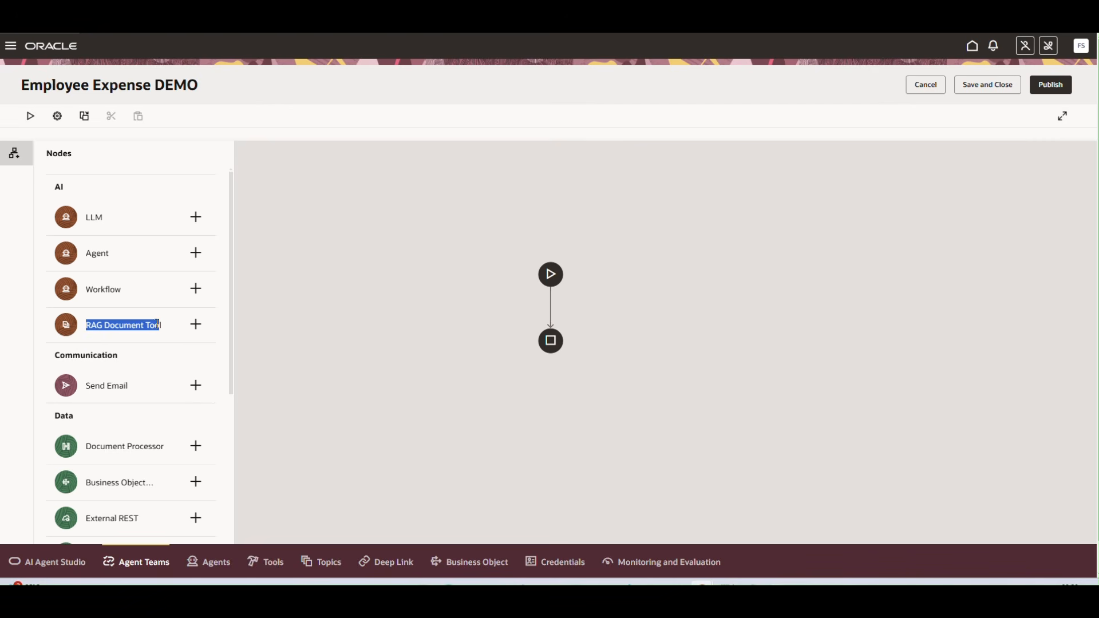
pyautogui.tripleClick(104, 326)
pyautogui.click(195, 324)
pyautogui.click(208, 104)
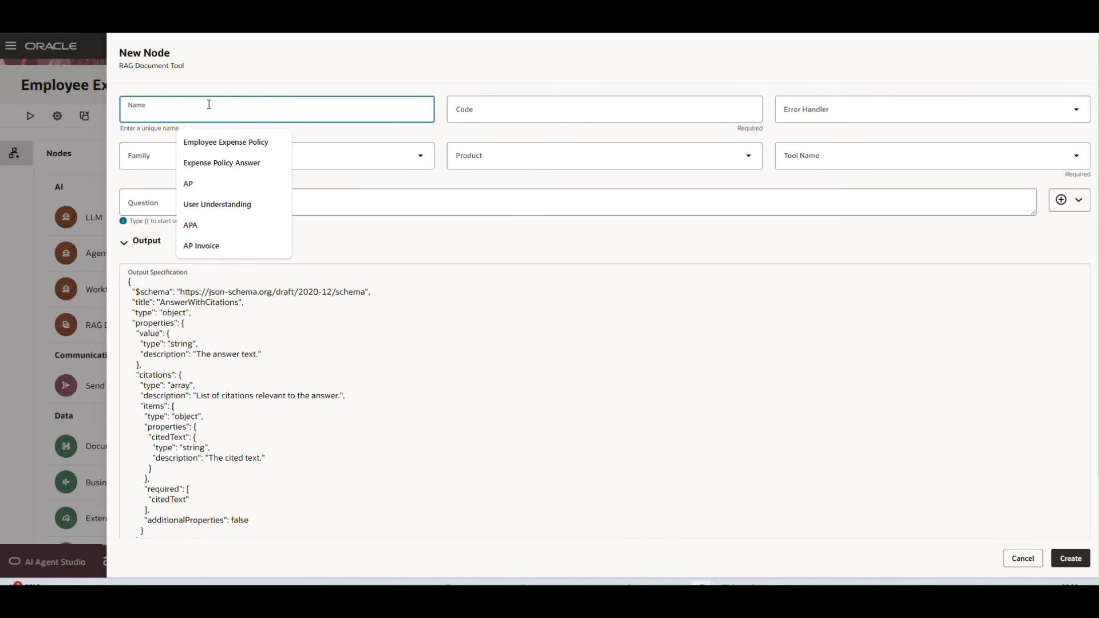
pyautogui.click(221, 163)
pyautogui.click(222, 166)
# Set the node's family to FIN, product to Financial Common and tool name to Employee Expense Policy.
pyautogui.click(164, 240)
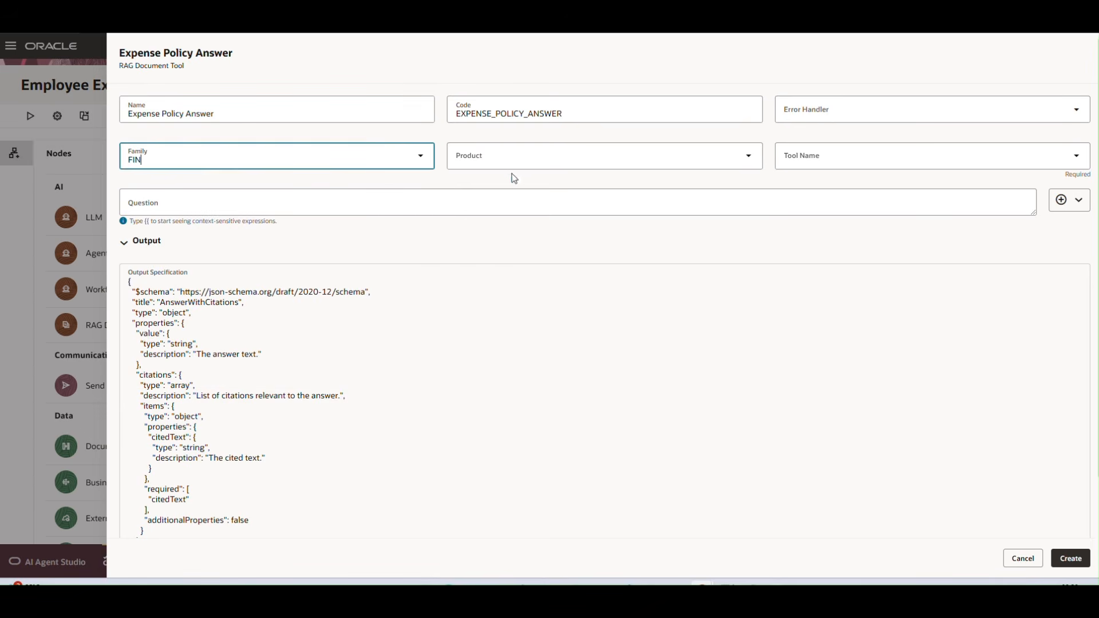
pyautogui.click(511, 164)
pyautogui.click(606, 183)
pyautogui.click(844, 160)
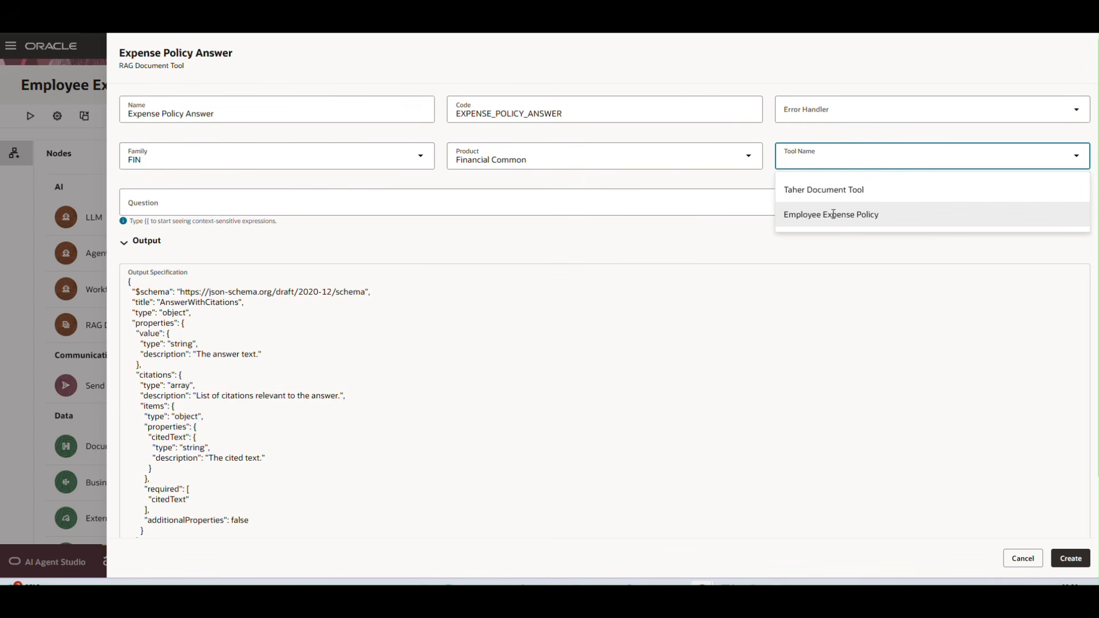
pyautogui.click(828, 216)
# Insert the system Input Message expression as the node's question and create the node.
pyautogui.click(438, 208)
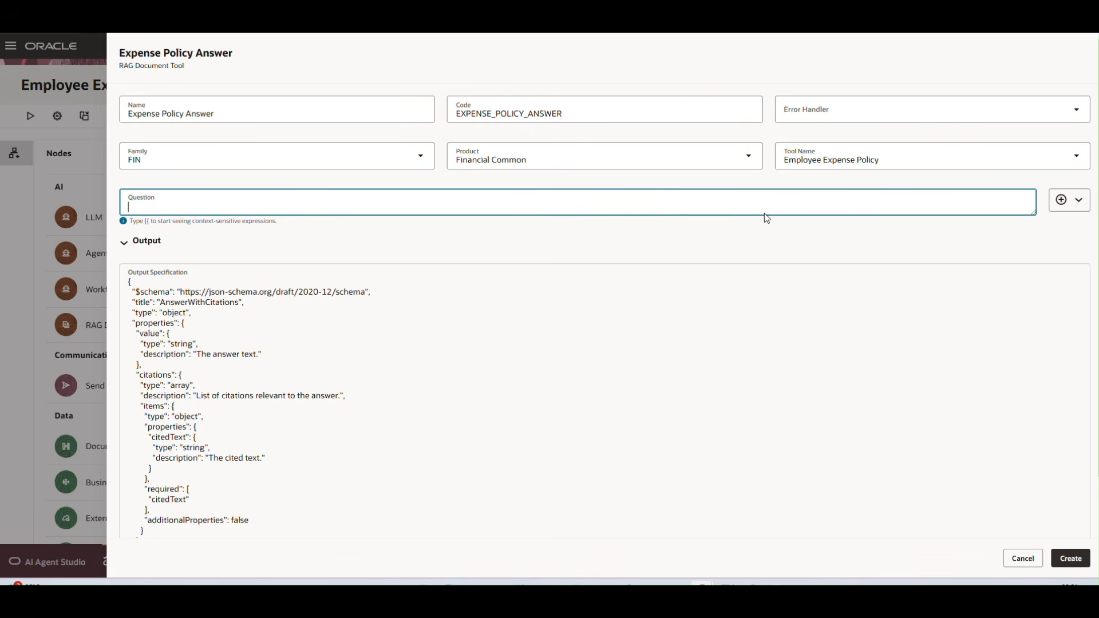
pyautogui.click(1075, 207)
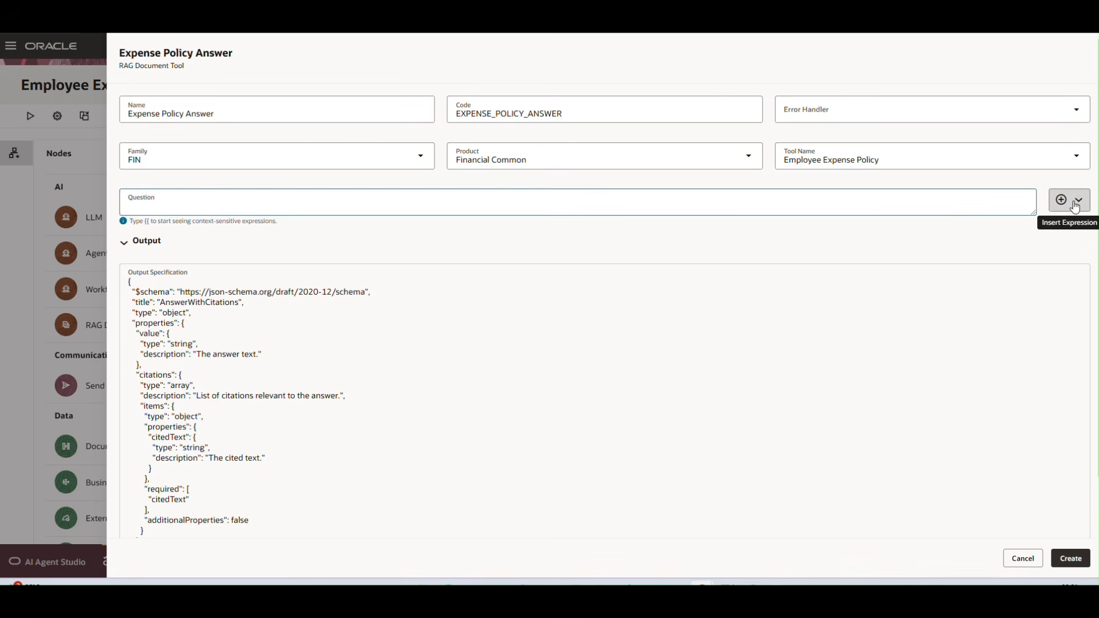
pyautogui.moveTo(1070, 228)
pyautogui.moveTo(939, 233)
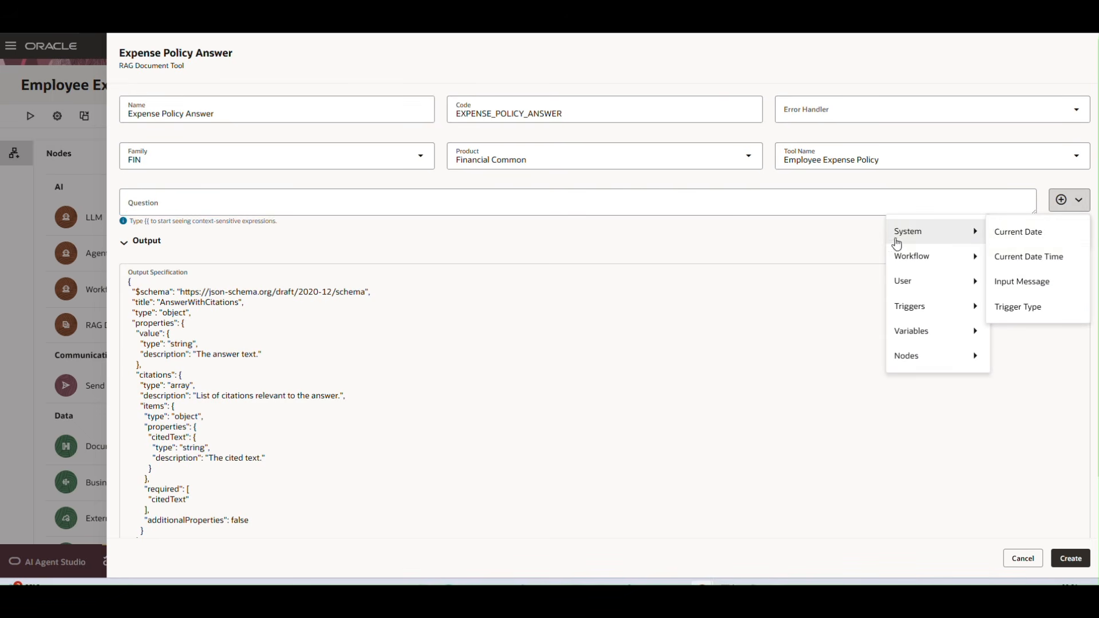
pyautogui.click(1076, 201)
pyautogui.click(1076, 202)
pyautogui.moveTo(1025, 230)
pyautogui.moveTo(935, 236)
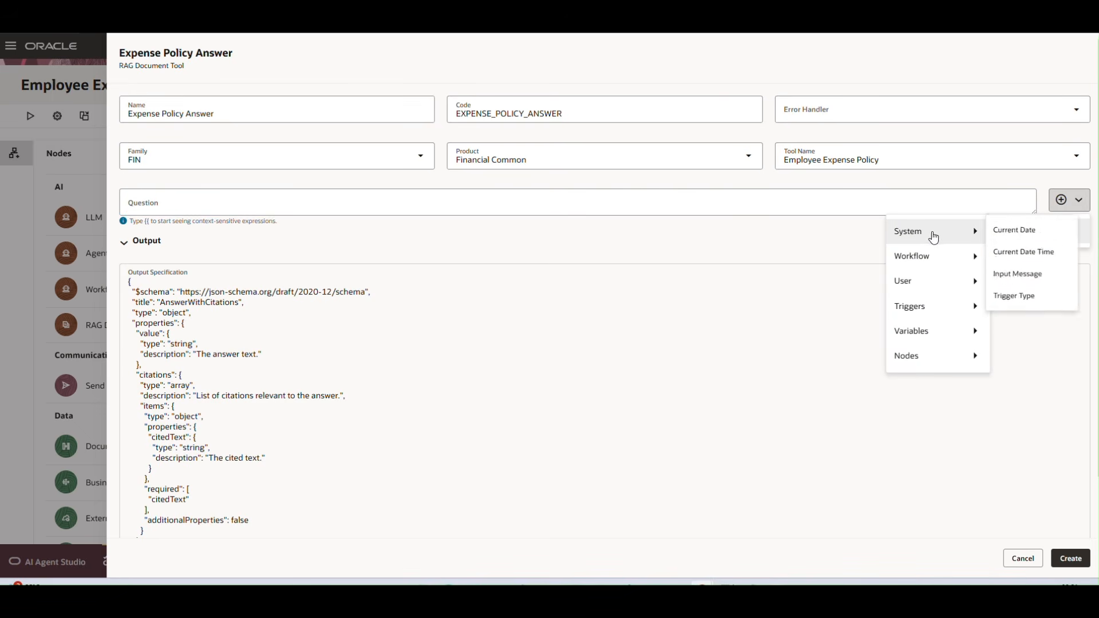
pyautogui.click(1025, 281)
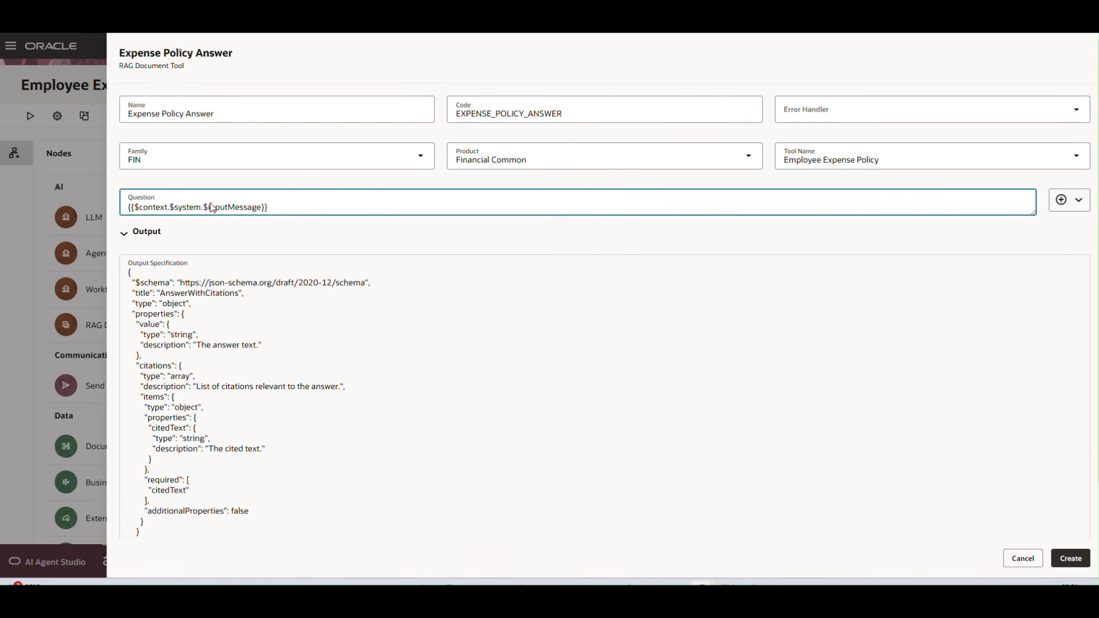
pyautogui.moveTo(306, 207); pyautogui.dragTo(131, 210)
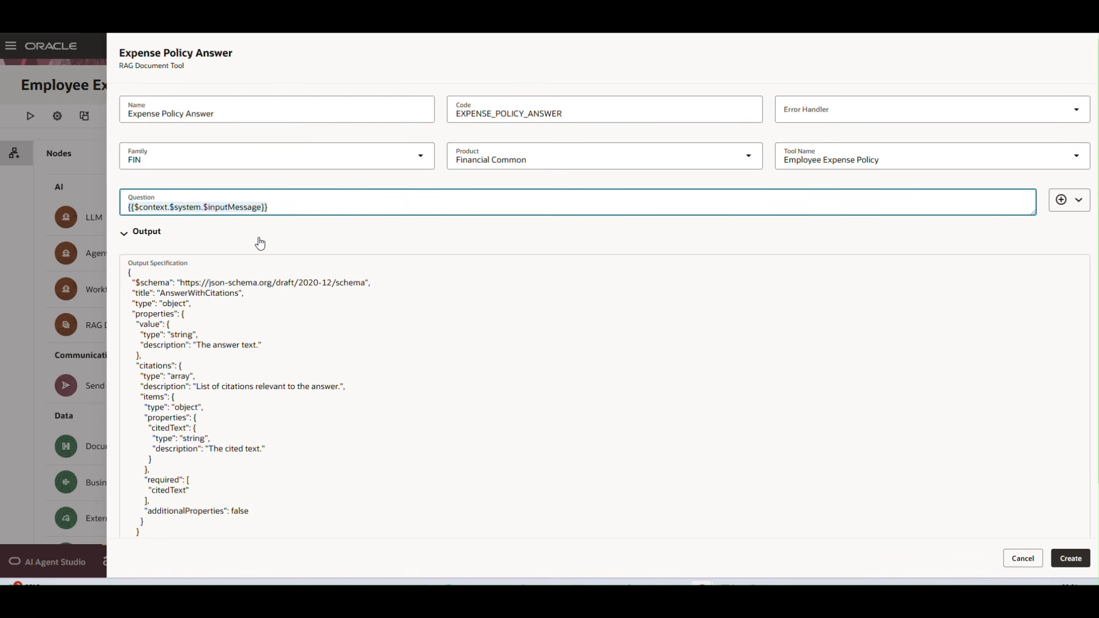
pyautogui.click(1071, 559)
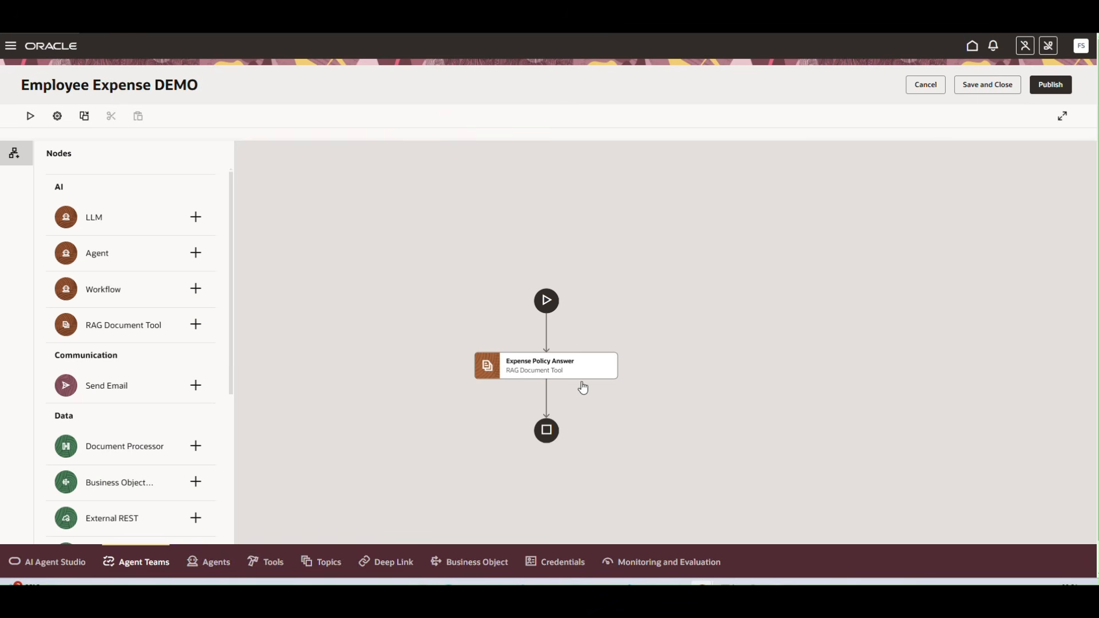
pyautogui.moveTo(583, 388); pyautogui.dragTo(579, 318)
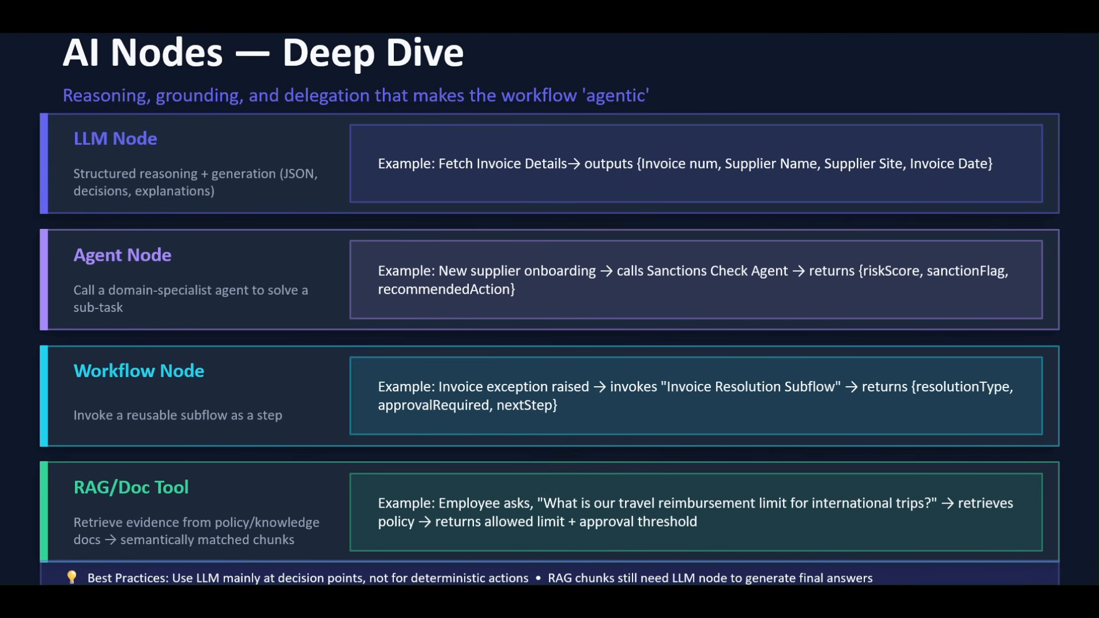
# Switch from the slide show back to AI Agent Studio in the browser.
pyautogui.hotkey('alt', 'Tab')
pyautogui.hotkey('alt', 'Tab')
pyautogui.hotkey('alt', 'Tab')
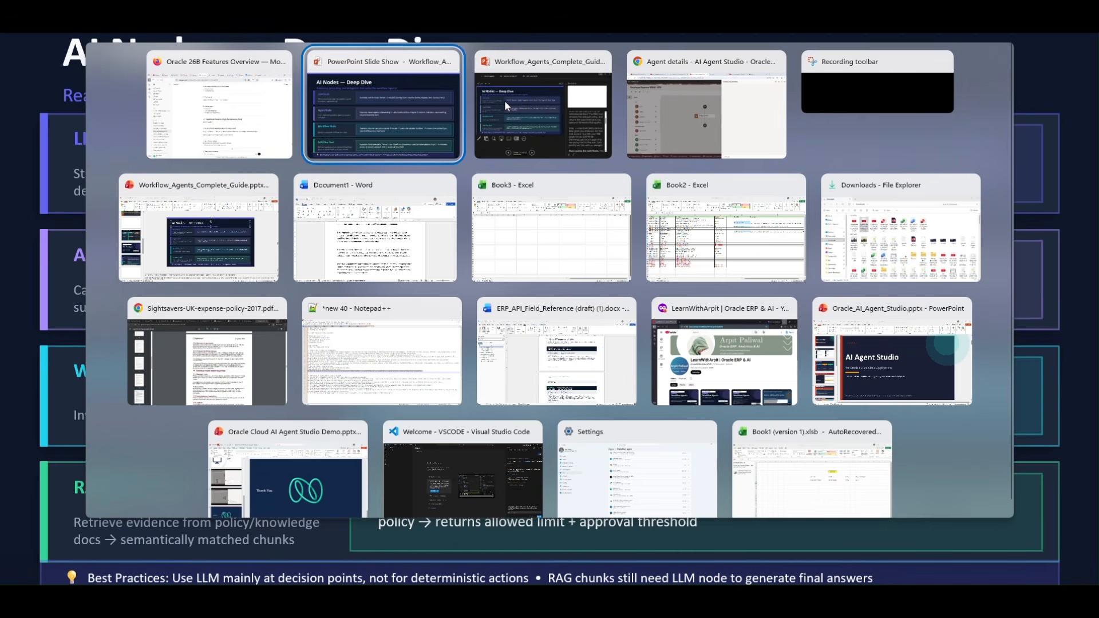
pyautogui.hotkey('alt', 'Tab')
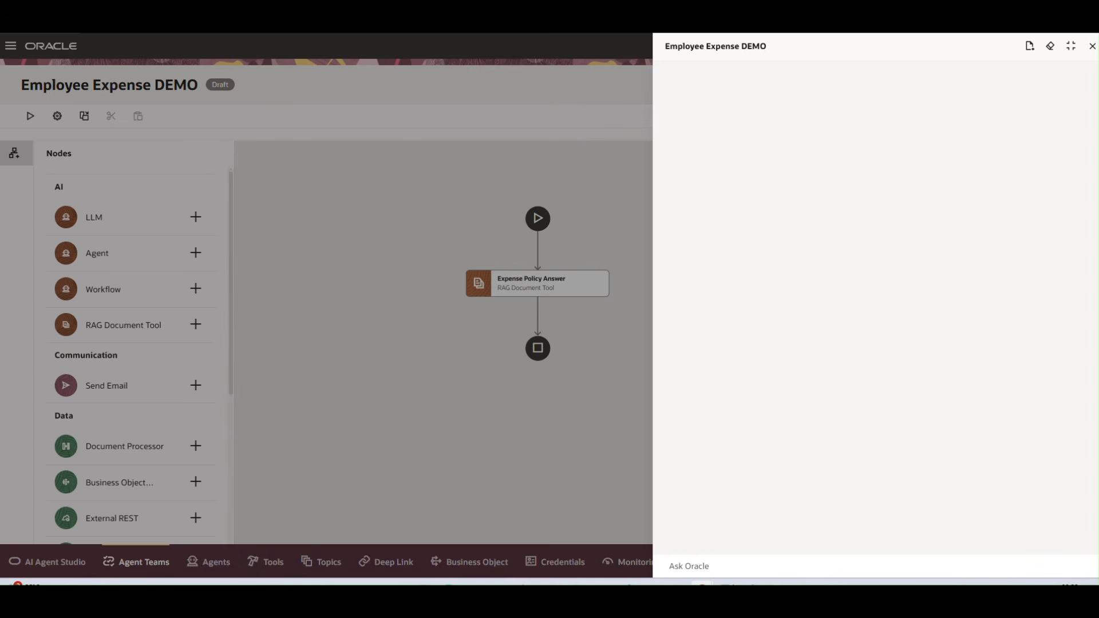
# Ask the Employee Expense DEMO team "Are alcoholic beverages reimbursable?" in the test chat.
pyautogui.rightClick(716, 565)
pyautogui.click(776, 446)
pyautogui.moveTo(665, 566); pyautogui.dragTo(898, 579)
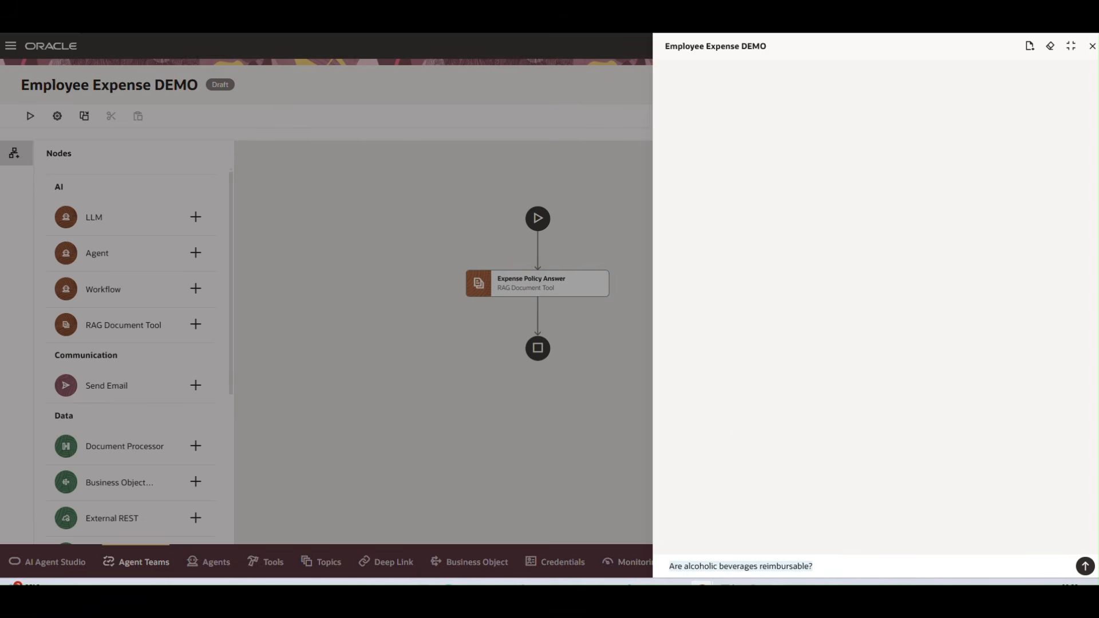
pyautogui.press('Return')
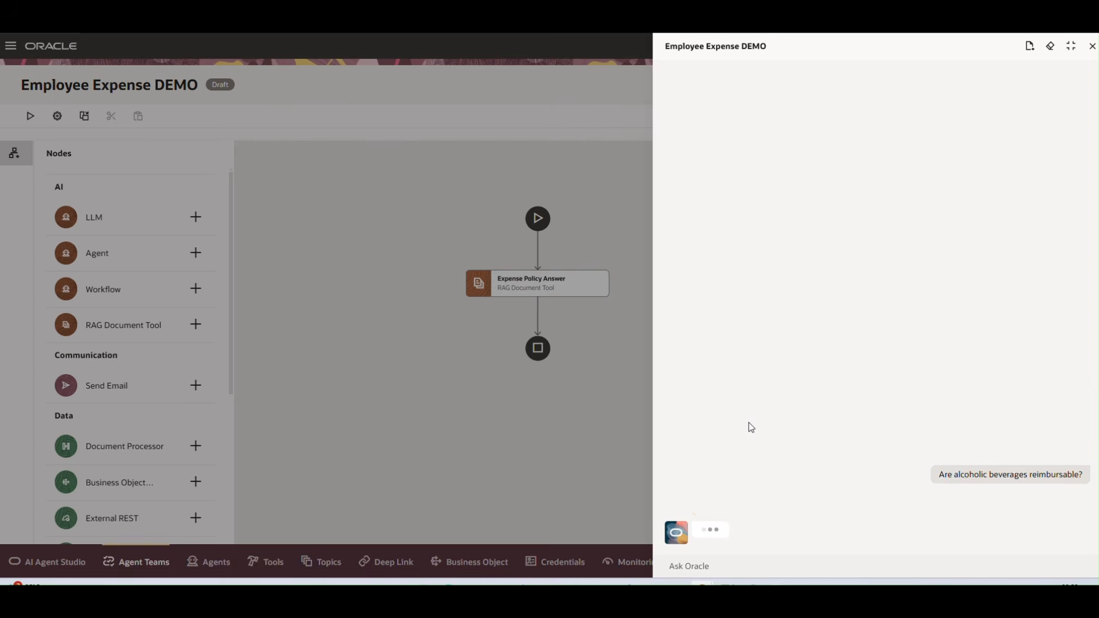
# Examine the chat response, from the answer about alcoholic beverages through its supporting chunks and citations.
pyautogui.click(1033, 393)
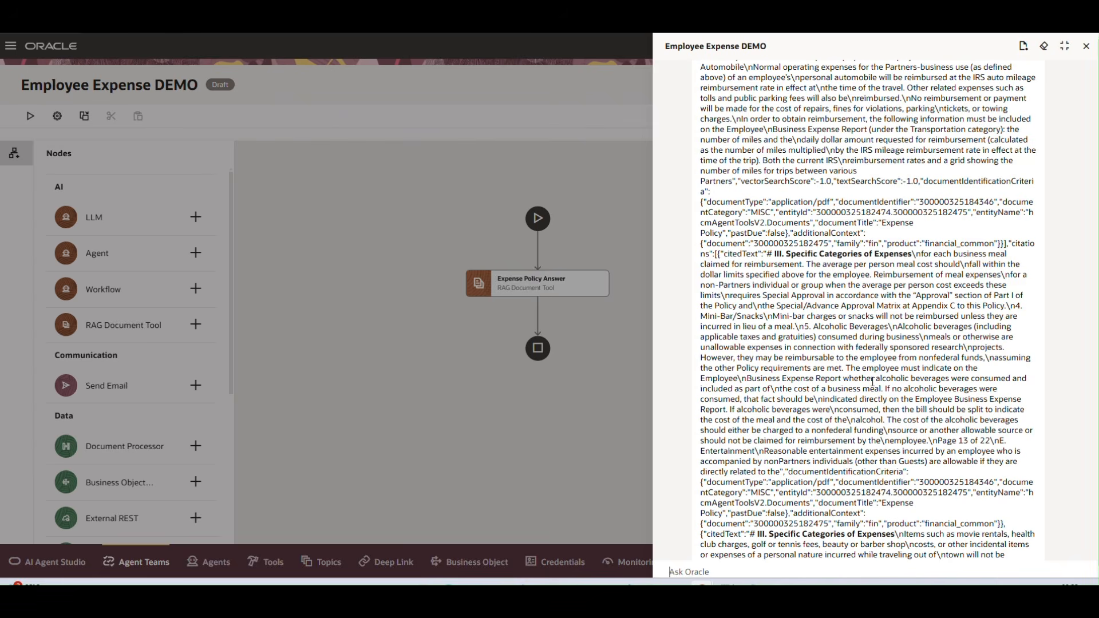
pyautogui.scroll(10, 873, 381)
pyautogui.scroll(-10, 880, 404)
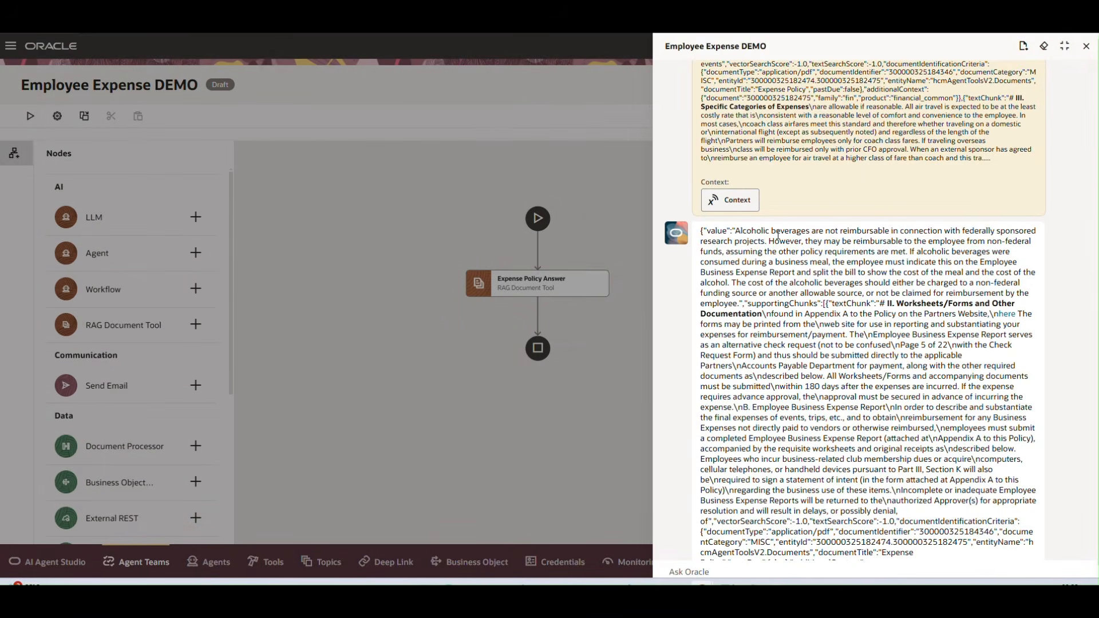
pyautogui.moveTo(736, 231); pyautogui.dragTo(1031, 243)
pyautogui.click(728, 256)
pyautogui.scroll(-15, 897, 350)
pyautogui.scroll(-15, 897, 351)
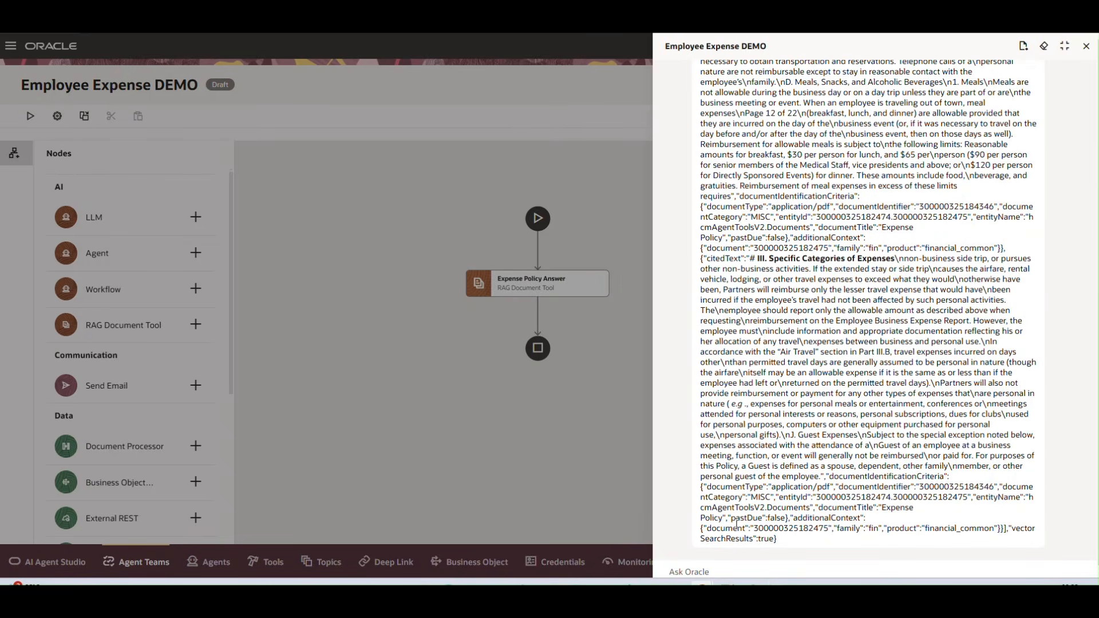
# Switch from AI Agent Studio to the PowerPoint slide show with the AI Nodes deep dive.
pyautogui.moveTo(602, 583)
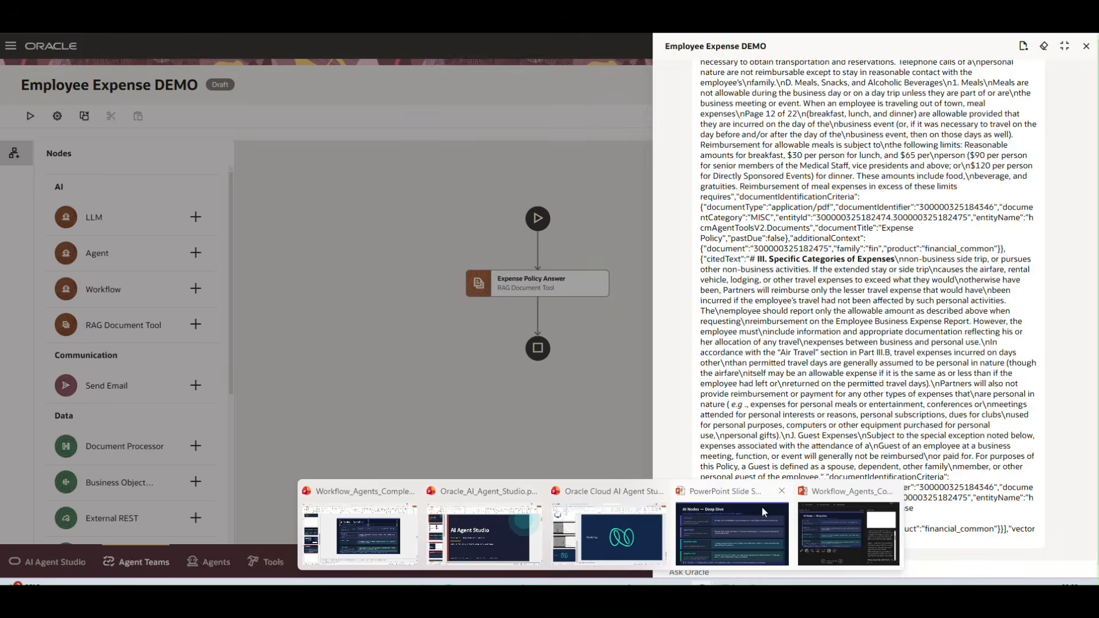
pyautogui.click(751, 535)
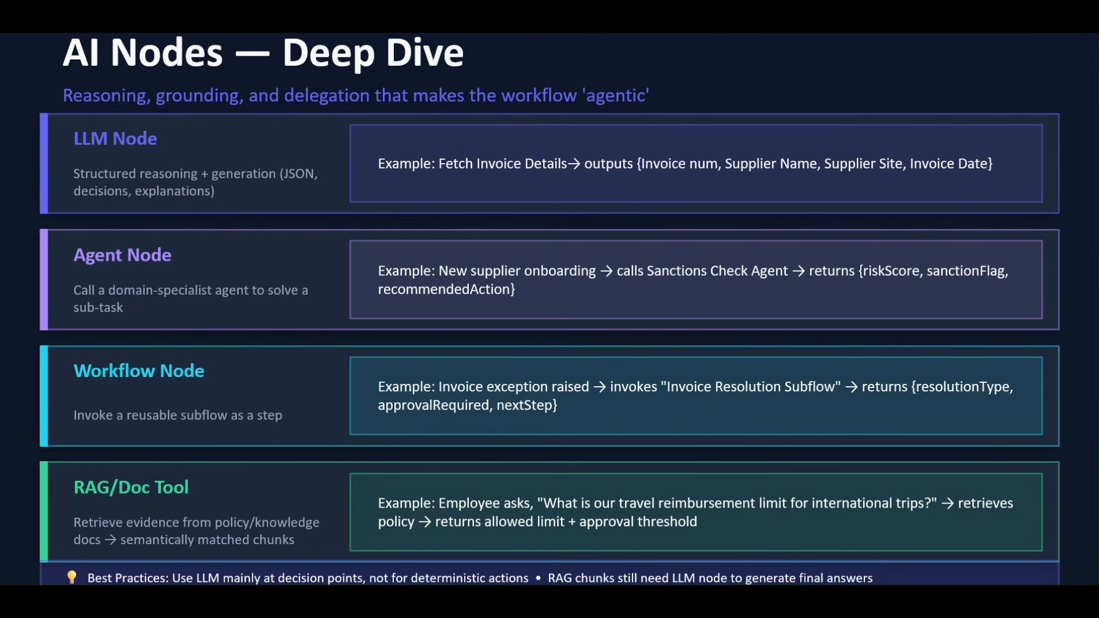
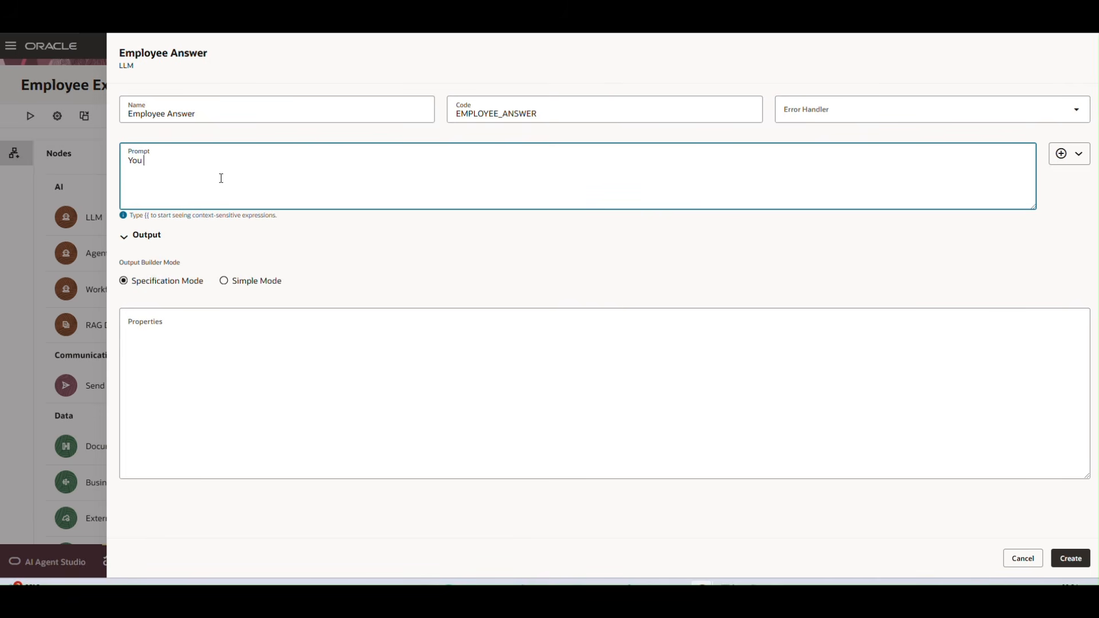
# Write the Employee Answer node's prompt opening, describing an assistant answering questions strictly based on an Expense Policy Documents.
pyautogui.write('ant answriring questi')
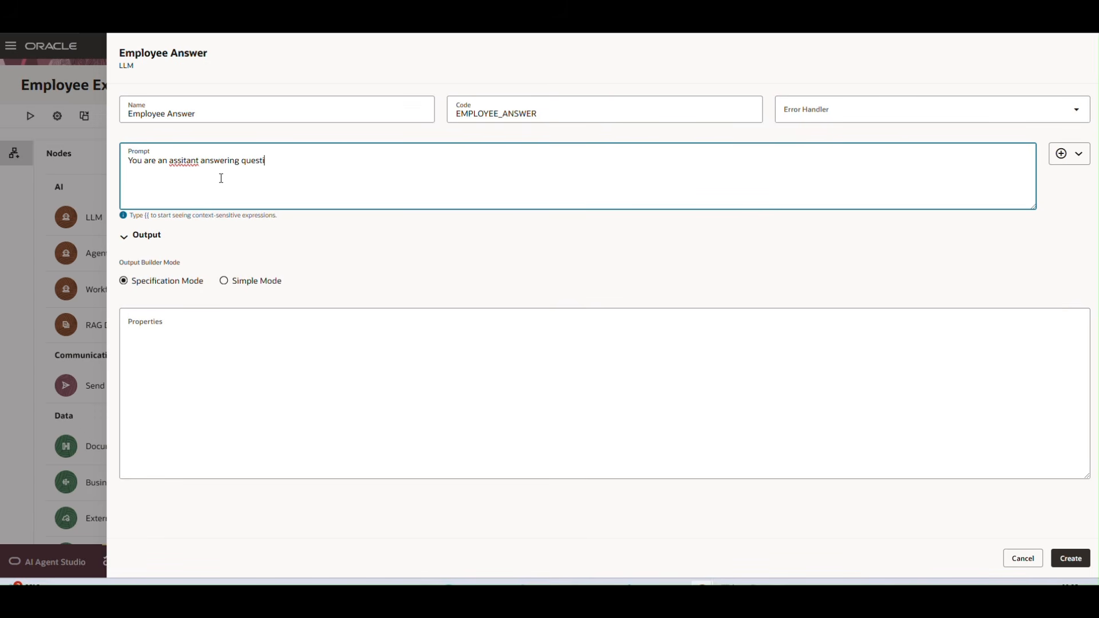
pyautogui.write('ons sgtrciylt based oj ane')
pyautogui.press('BackSpace')
pyautogui.press('BackSpace')
pyautogui.press('BackSpace')
pyautogui.press('BackSpace')
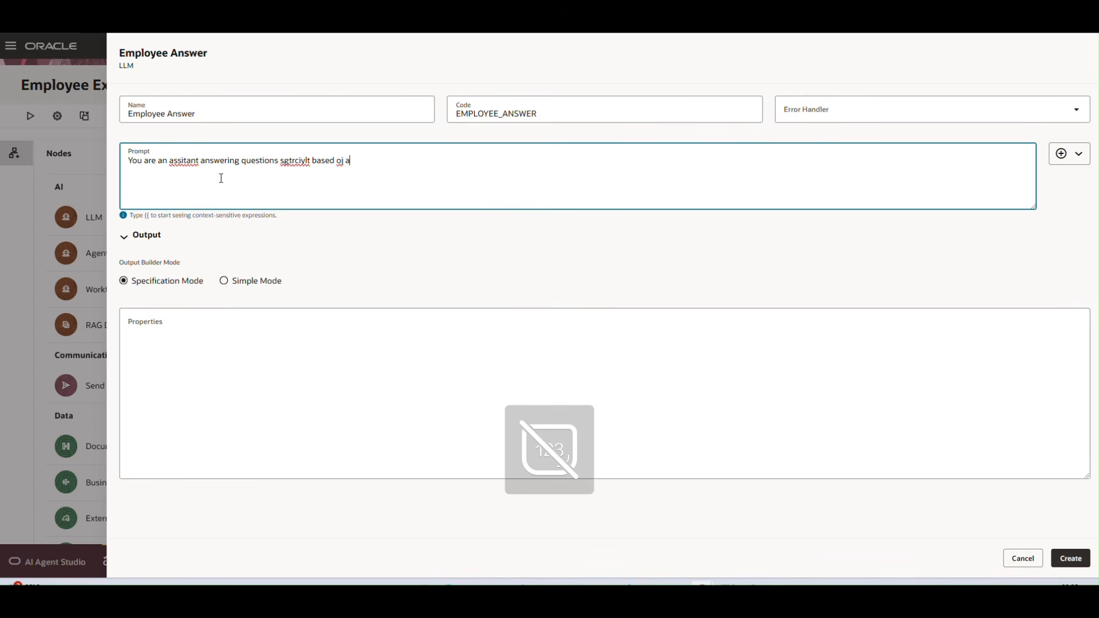
pyautogui.press('BackSpace')
pyautogui.press('BackSpace')
pyautogui.press('BackSpace')
pyautogui.press('BackSpace')
pyautogui.press('BackSpace')
pyautogui.press('BackSpace')
pyautogui.press('BackSpace')
pyautogui.press('BackSpace')
pyautogui.press('BackSpace')
pyautogui.press('BackSpace')
pyautogui.press('BackSpace')
pyautogui.press('BackSpace')
pyautogui.press('BackSpace')
pyautogui.press('BackSpace')
pyautogui.press('BackSpace')
pyautogui.press('BackSpace')
pyautogui.press('BackSpace')
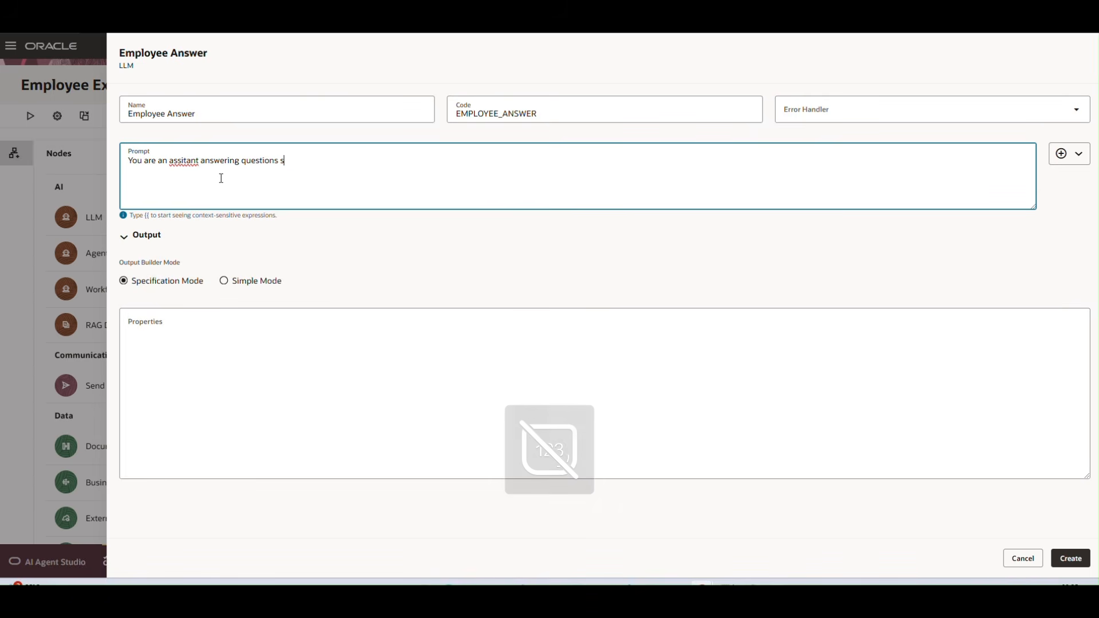
pyautogui.write('trictly based')
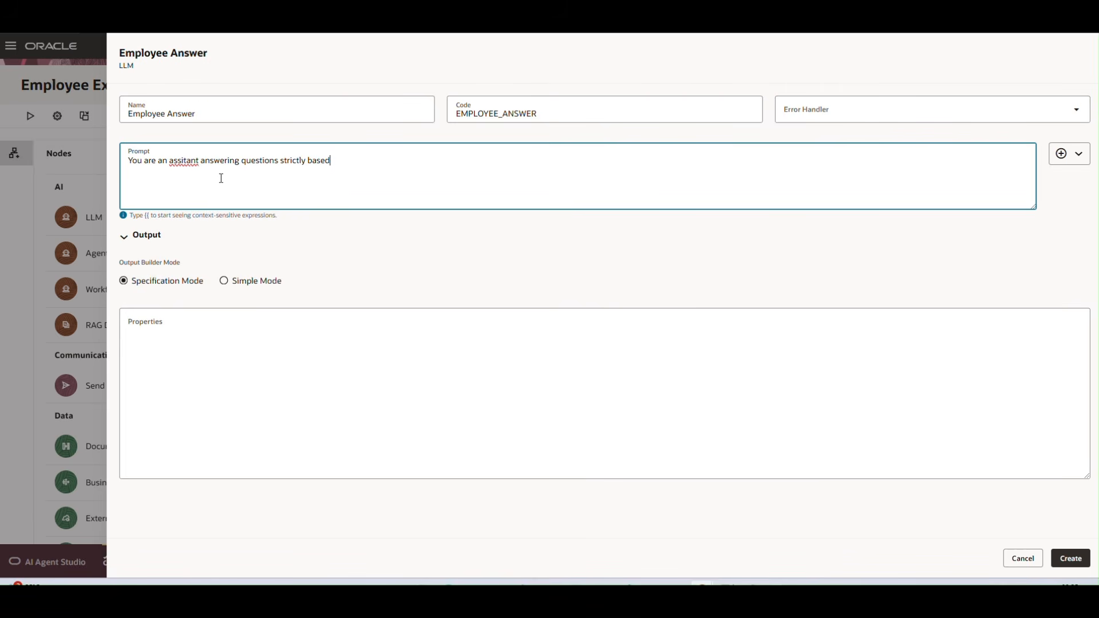
pyautogui.write(' on an Expense POlicy Documents')
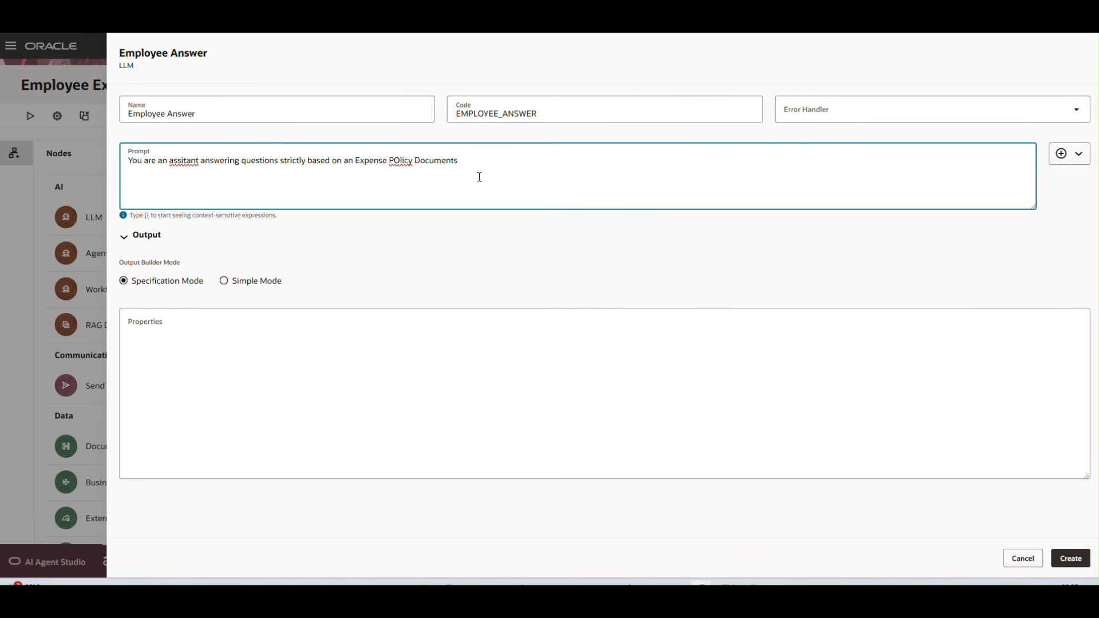
# Correct the spelling of "Policy" and "assistant" in the prompt's opening sentence and end it with a period.
pyautogui.click(396, 160)
pyautogui.press('BackSpace')
pyautogui.write('o')
pyautogui.click(486, 158)
pyautogui.write('.')
pyautogui.hotkey('alt', 'Tab')
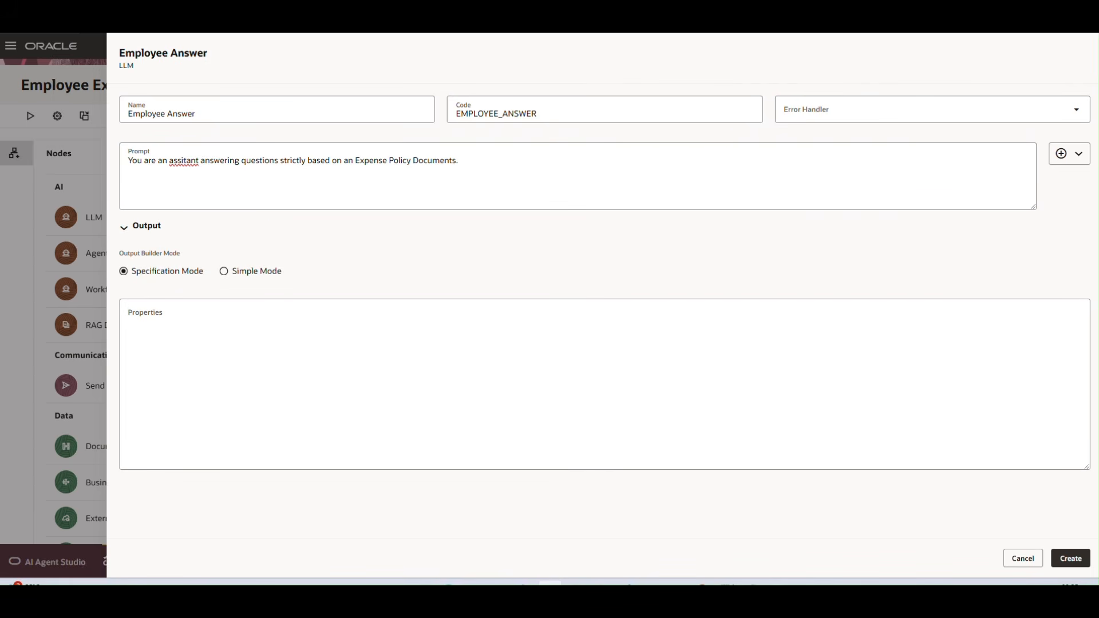
pyautogui.click(182, 161)
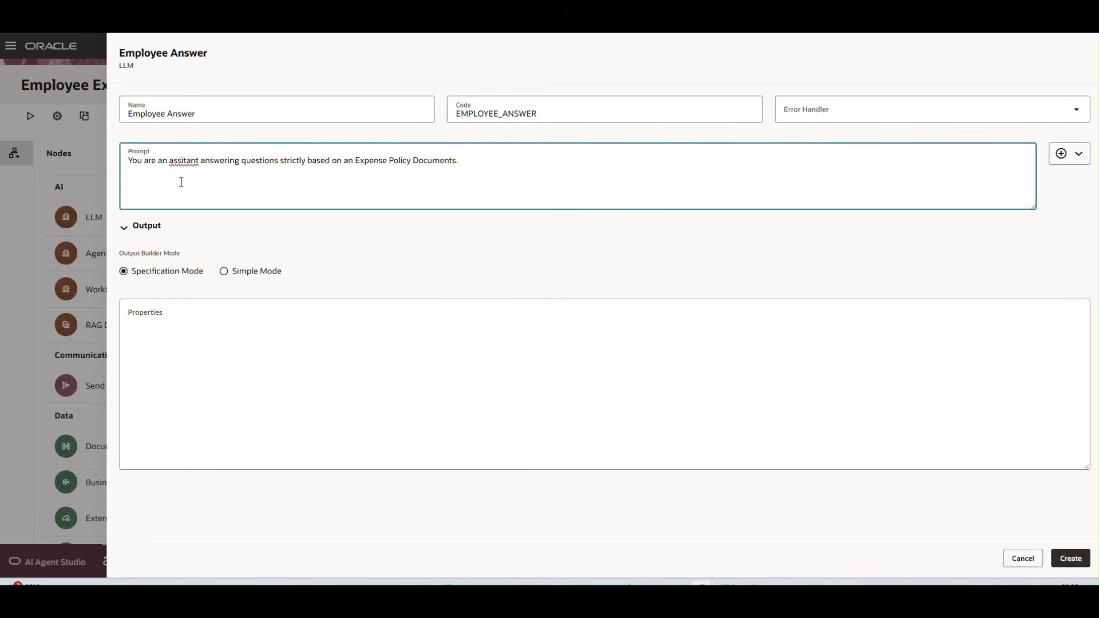
pyautogui.write('s')
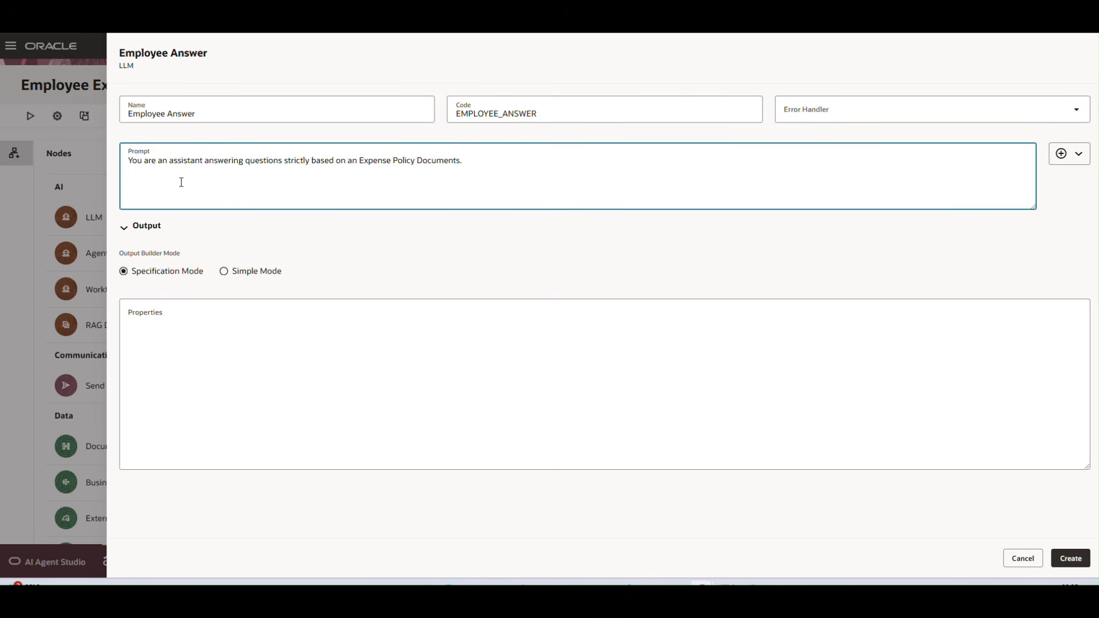
# Add seven numbered instructions for direct 1–3 sentence, document-only answers and the format "Answer: <Direct response>" to the prompt.
pyautogui.click(528, 174)
pyautogui.write('Instructions: 1. Provide a **direct, concise answer** to the question in 1–3 sentences. 2. Do NOT include unnecessary explanation, background, or assumptions. 3. If the policy specifies conditions (e.g., allowed, not allowed, exceptions), summarize them briefly. 4. If the expense is:   - Allowed → clearly say "Allowed"   - Not allowed → clearly say "Not Allowed"   - Conditional → clearly say "Allowed with conditions" and mention conditions briefly 5. If relevant, include key limits (amounts, thresholds, approvals) in short form. 6. Do NOT repeat the question. 7. Base your answer ONLY on the provided document content.  Format: Answer: <Direct response>')
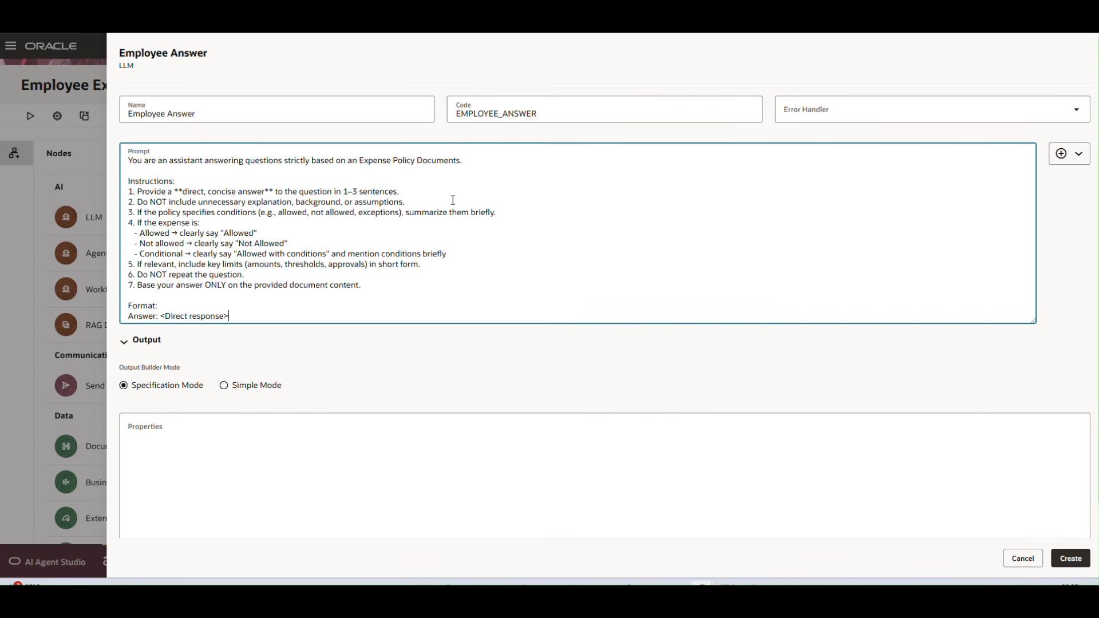
# Remove the parentheses around the examples in prompt instructions 3 and 5.
pyautogui.click(262, 212)
pyautogui.press('BackSpace')
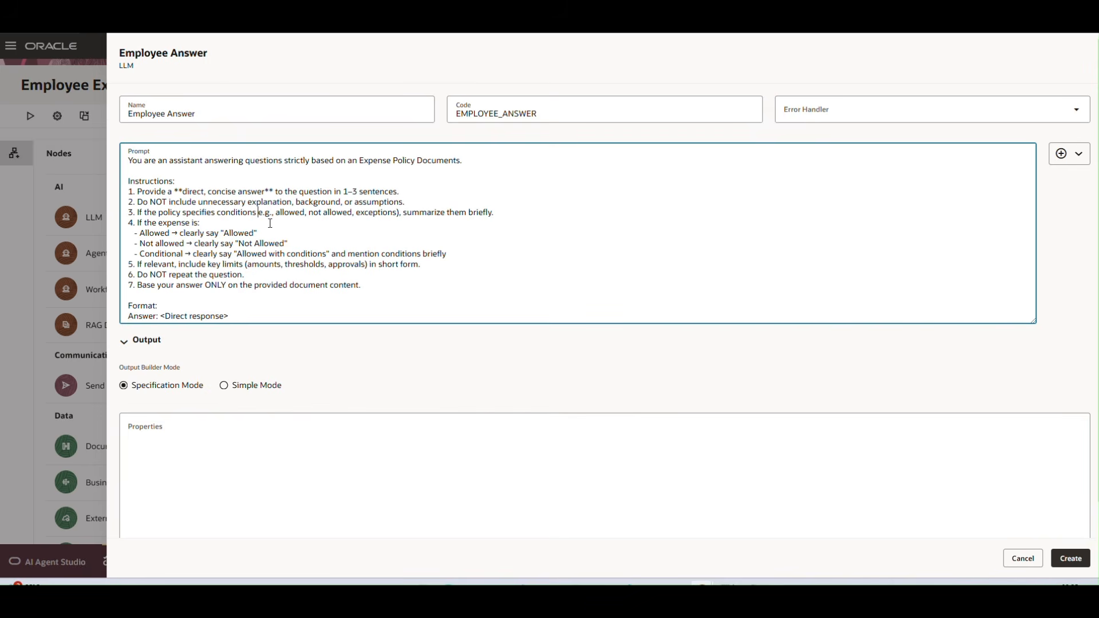
pyautogui.click(400, 213)
pyautogui.press('BackSpace')
pyautogui.moveTo(173, 193); pyautogui.dragTo(395, 198)
pyautogui.click(191, 207)
pyautogui.click(395, 213)
pyautogui.press('BackSpace')
pyautogui.click(247, 264)
pyautogui.press('BackSpace')
pyautogui.click(362, 265)
pyautogui.press('BackSpace')
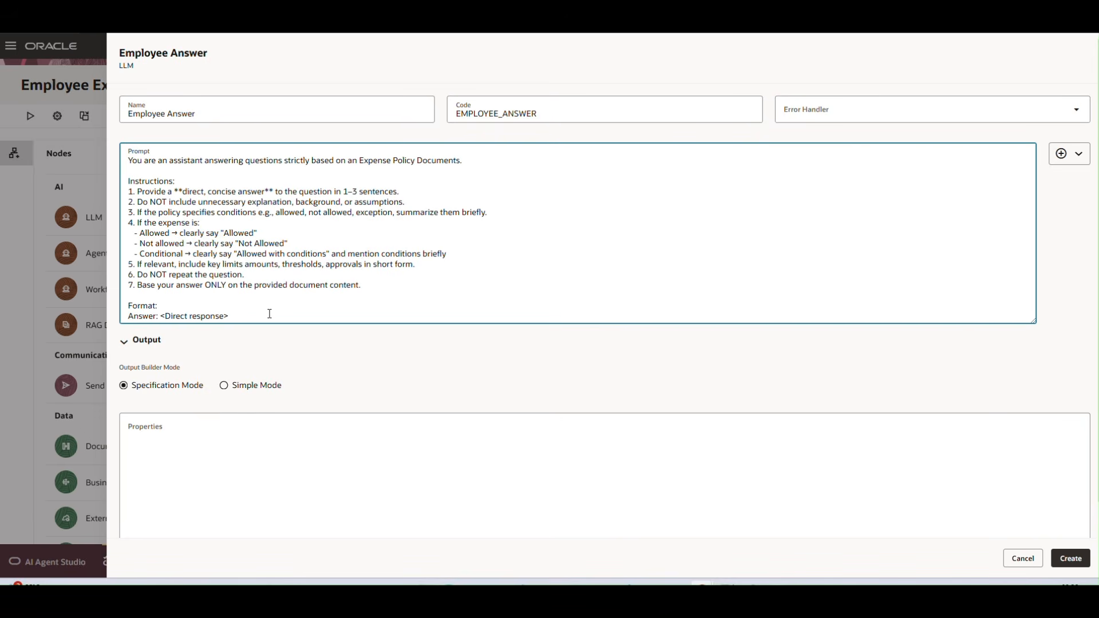
# Append an "Input:" line to the prompt containing the EXPENSE_POLICY_ANSWER node's output value expression.
pyautogui.press('Return')
pyautogui.press('Return')
pyautogui.write('Inp')
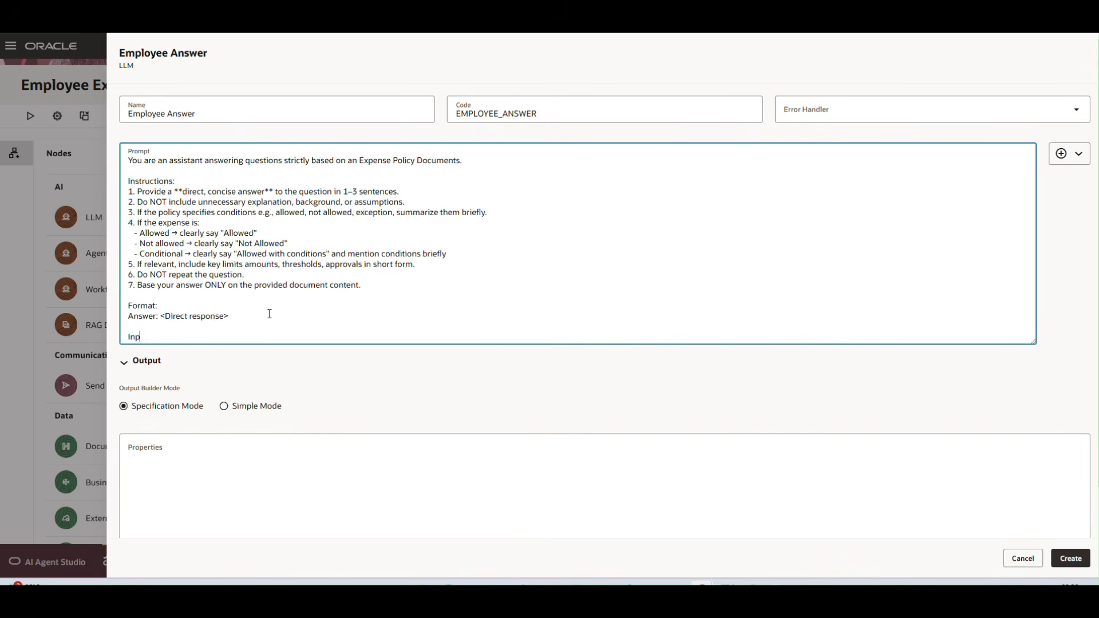
pyautogui.write('ut:')
pyautogui.click(1069, 163)
pyautogui.moveTo(1026, 187)
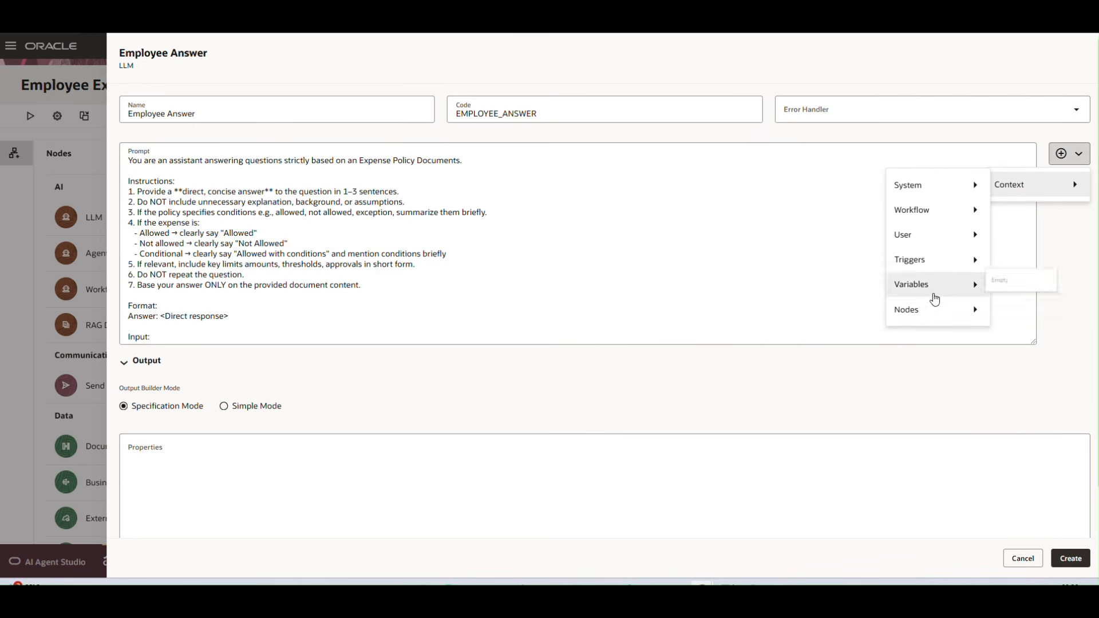
pyautogui.moveTo(927, 310)
pyautogui.moveTo(846, 313)
pyautogui.moveTo(905, 336)
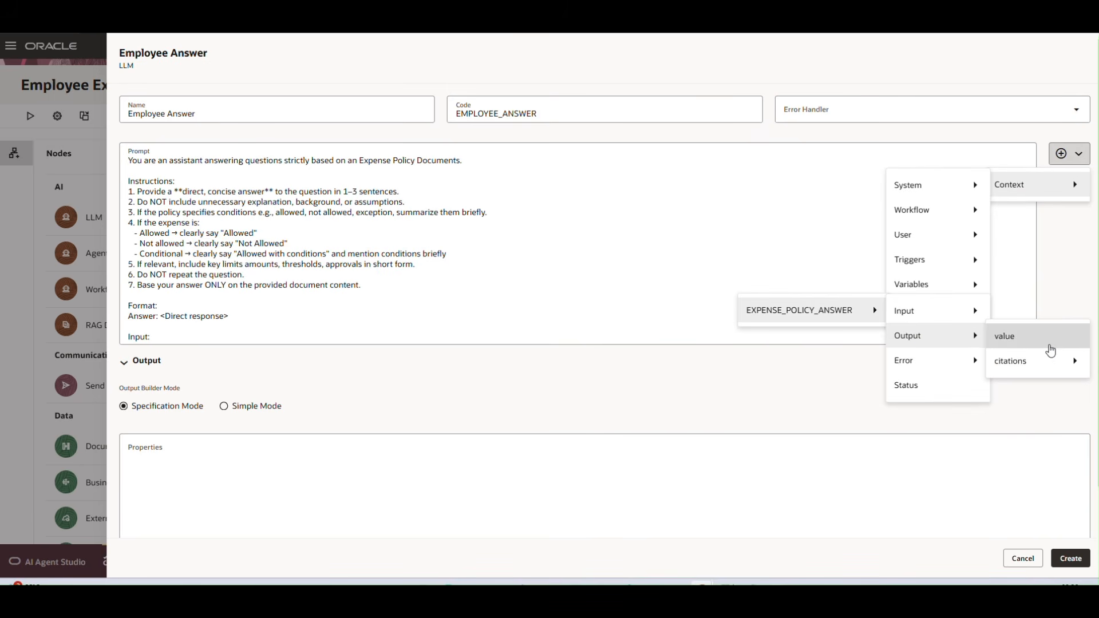
pyautogui.click(1023, 348)
pyautogui.moveTo(388, 336); pyautogui.dragTo(150, 337)
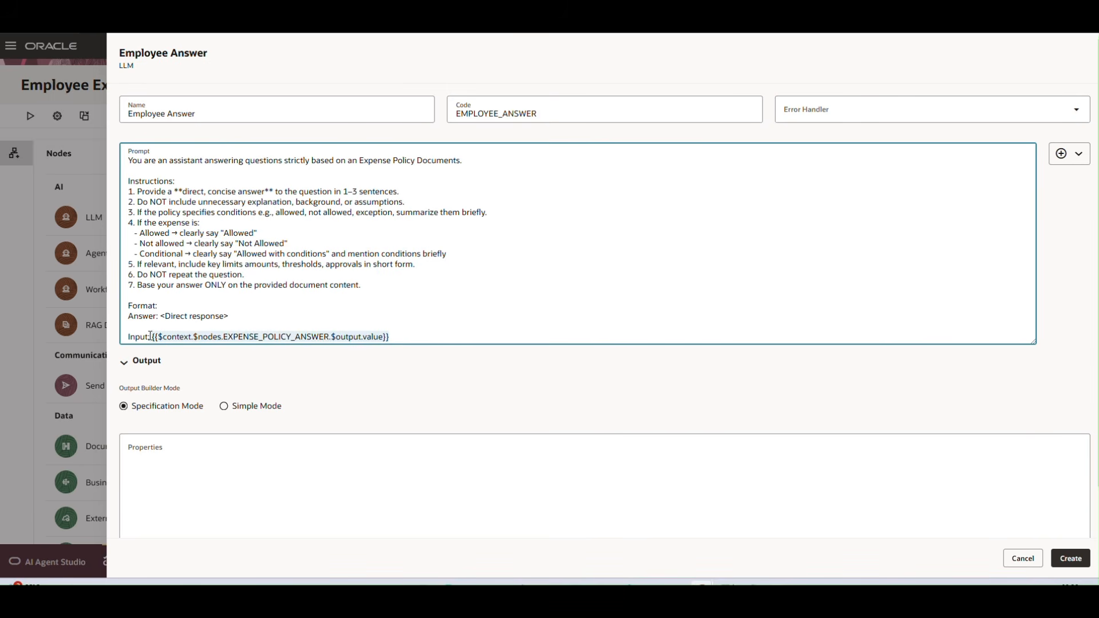
pyautogui.click(1060, 152)
pyautogui.moveTo(1026, 184)
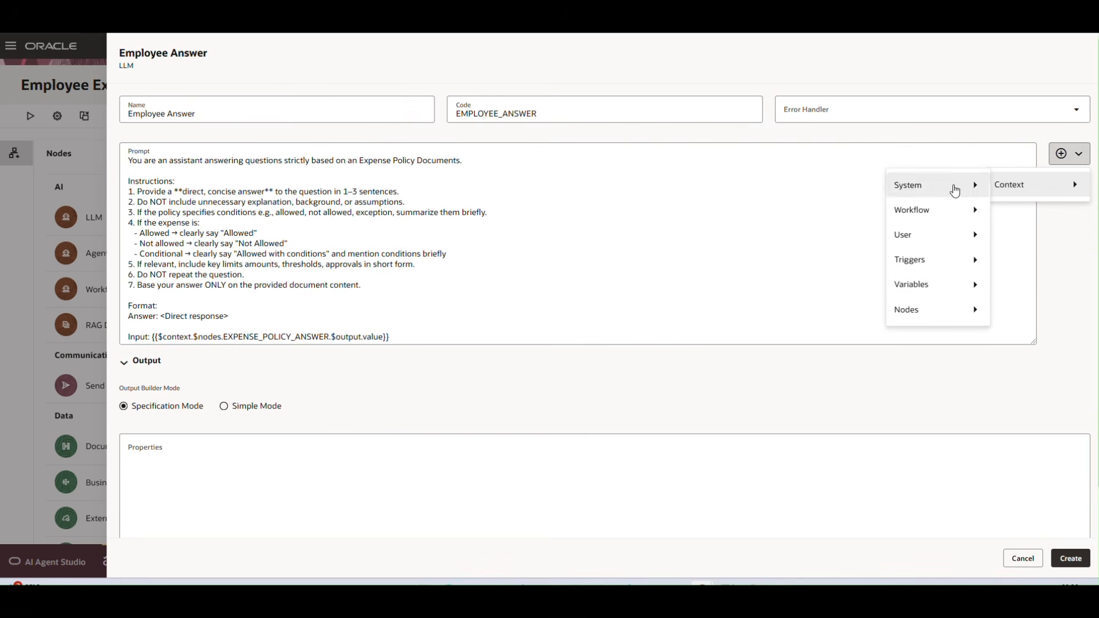
pyautogui.moveTo(918, 308)
pyautogui.moveTo(845, 312)
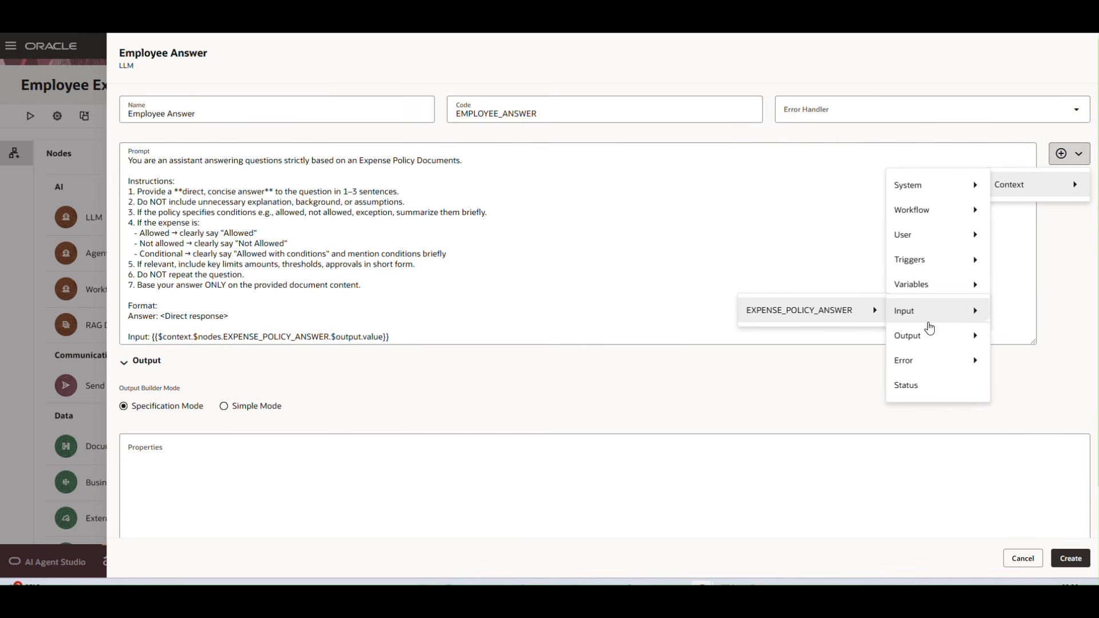
pyautogui.moveTo(952, 352)
pyautogui.click(974, 427)
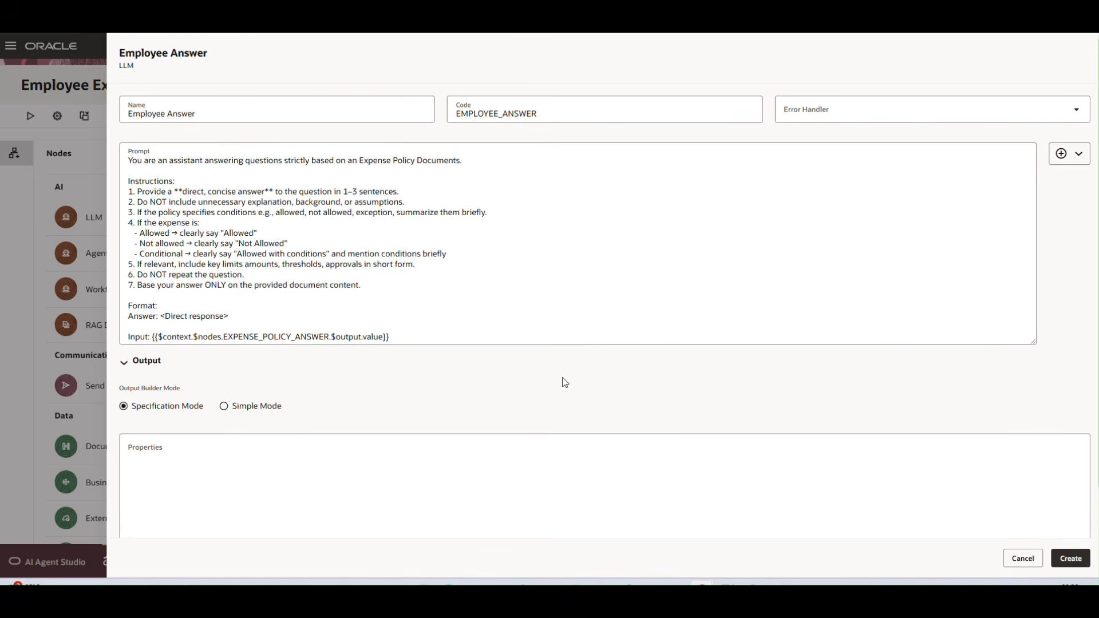
# Create the Employee Answer LLM node and reopen it briefly to check its configuration without changes.
pyautogui.click(1069, 560)
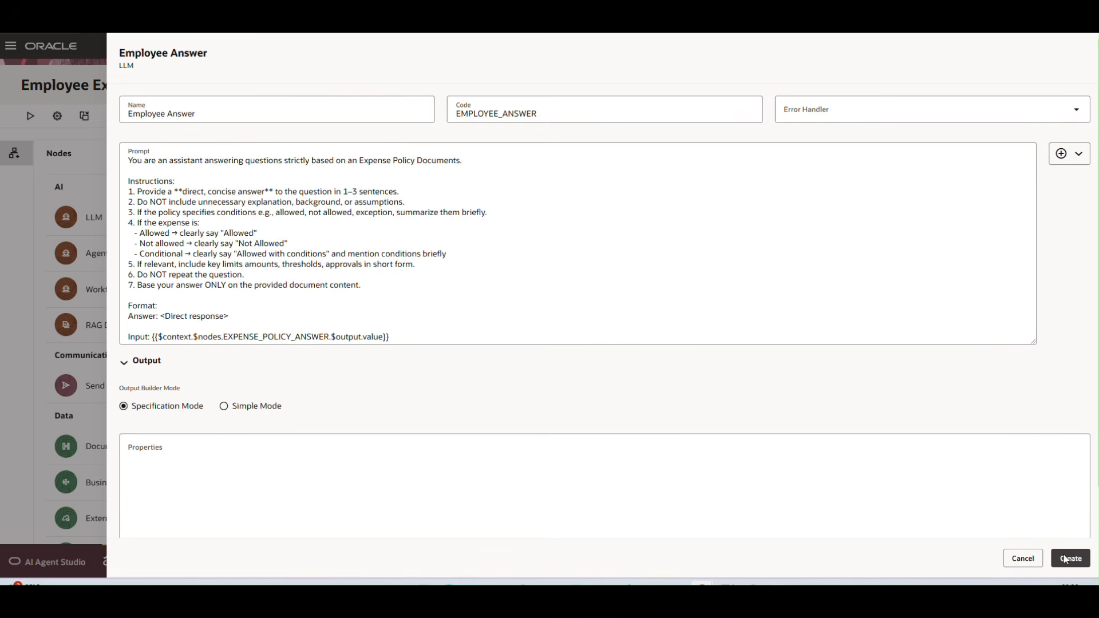
pyautogui.click(611, 399)
pyautogui.click(630, 426)
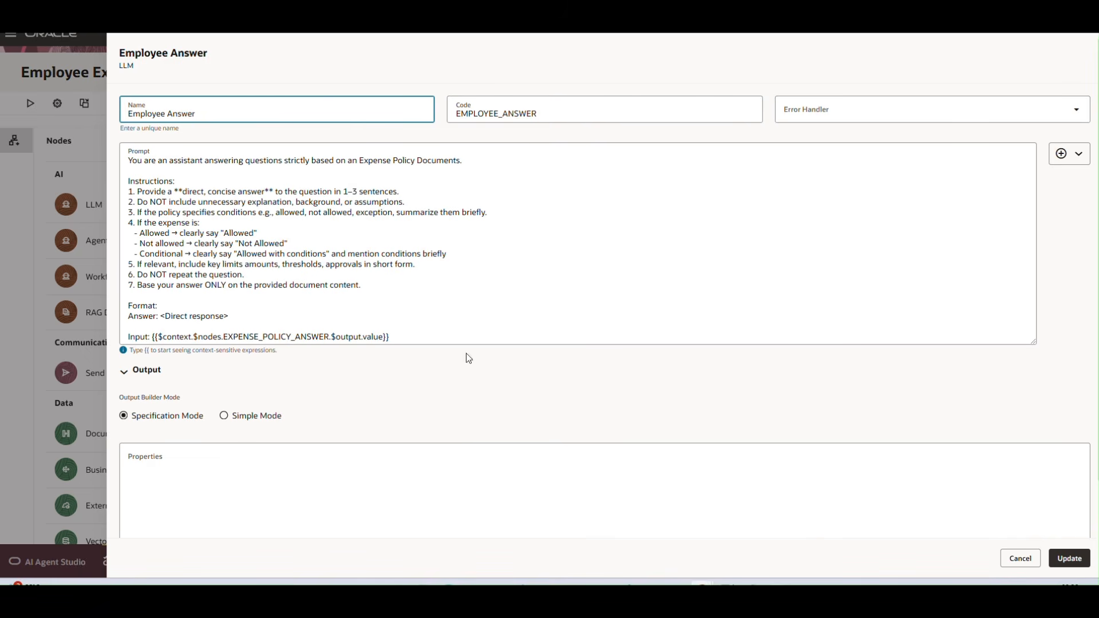
pyautogui.click(1019, 558)
# Run the Employee Expense DEMO workflow with the test question "Are alcoholic beverages reimbursable?".
pyautogui.click(30, 103)
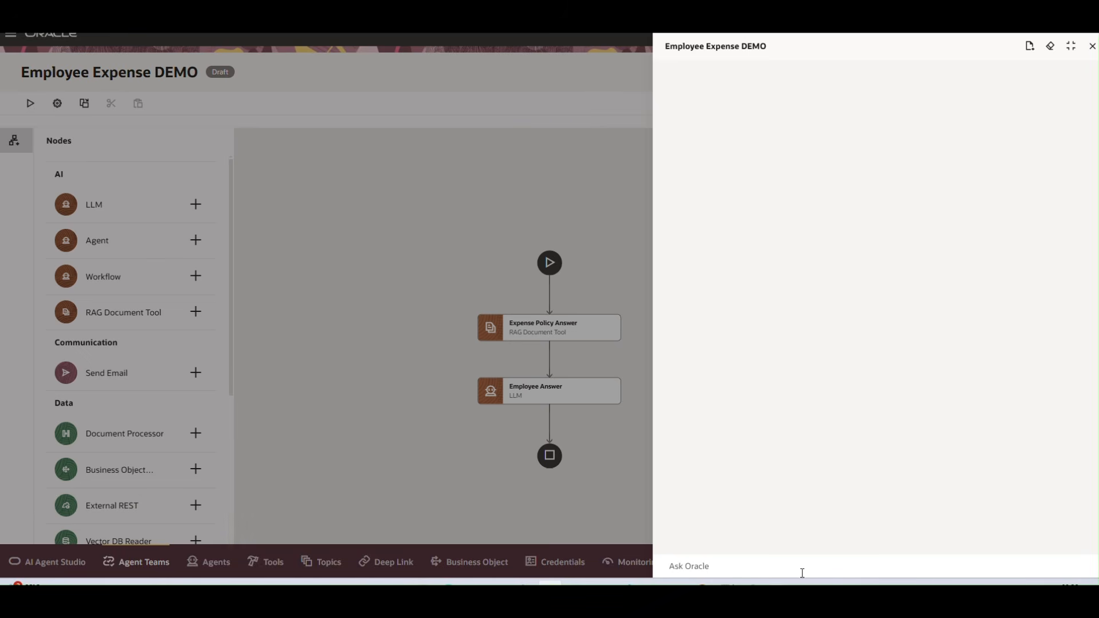
pyautogui.write('Are alcoholic beverages reimbursable?')
pyautogui.press('Return')
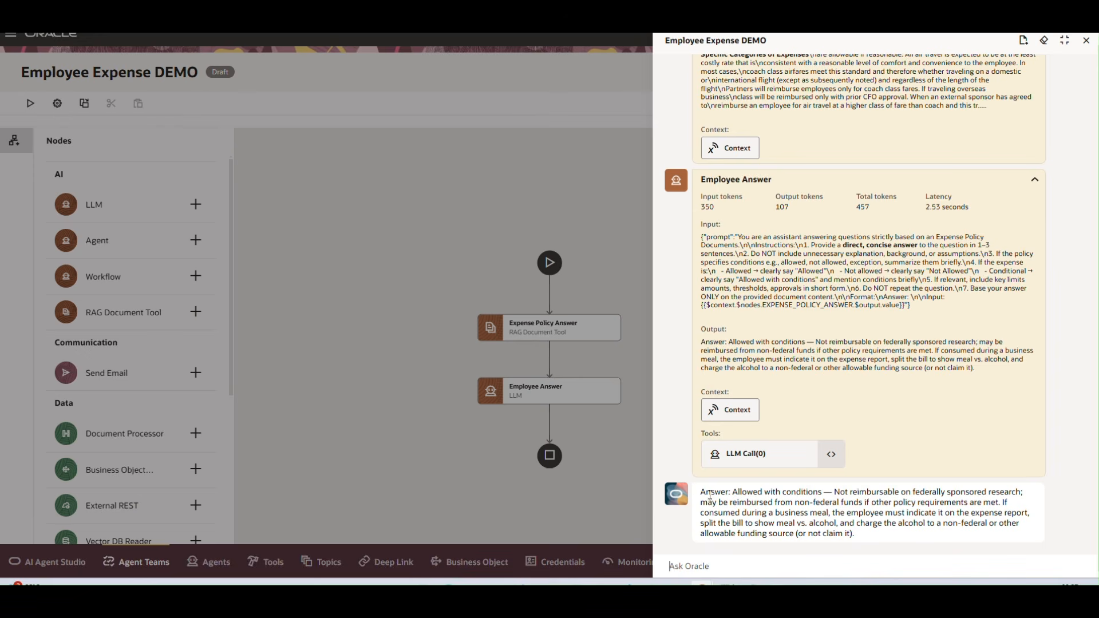
# Read through the final chat answer on alcoholic beverages and its conditions, and close the test chat.
pyautogui.moveTo(735, 493); pyautogui.dragTo(1009, 487)
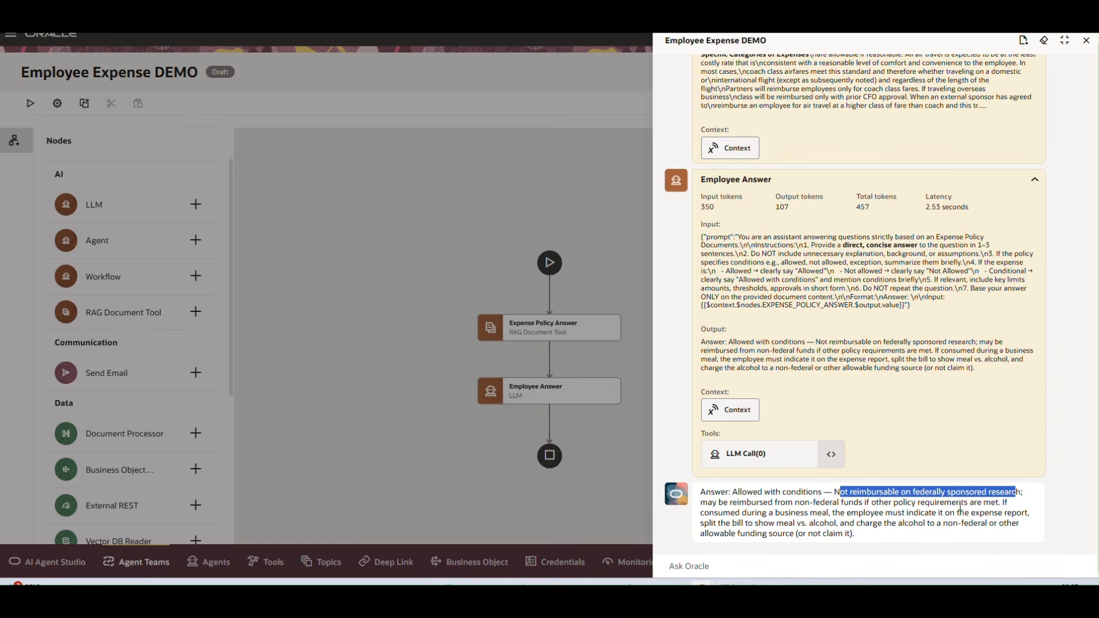
pyautogui.moveTo(738, 503); pyautogui.dragTo(993, 503)
pyautogui.moveTo(740, 513); pyautogui.dragTo(865, 541)
pyautogui.click(817, 523)
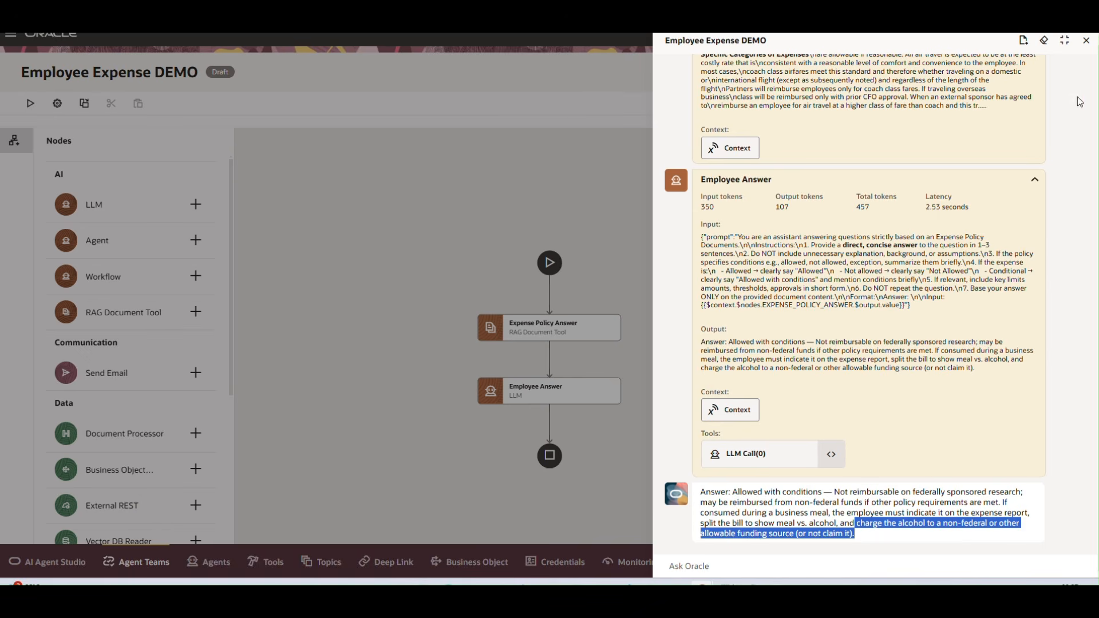
pyautogui.click(1087, 41)
# Look through the available node types, focusing on the Business Object and External REST data nodes.
pyautogui.scroll(-4, 188, 452)
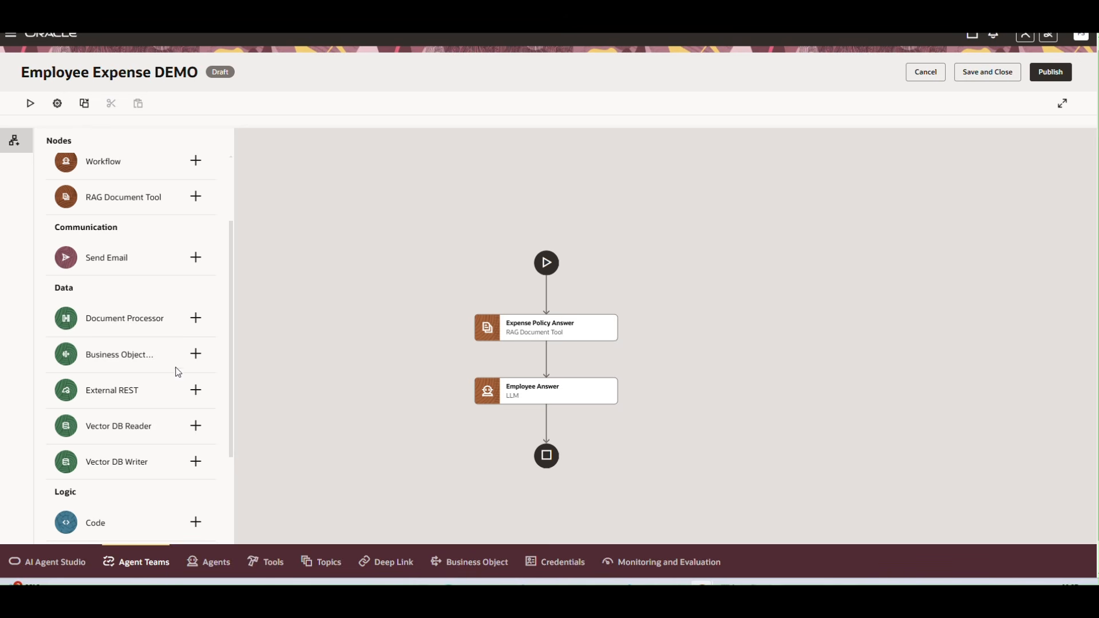
pyautogui.moveTo(116, 355); pyautogui.dragTo(153, 354)
pyautogui.moveTo(90, 388); pyautogui.dragTo(153, 394)
pyautogui.scroll(2, 146, 401)
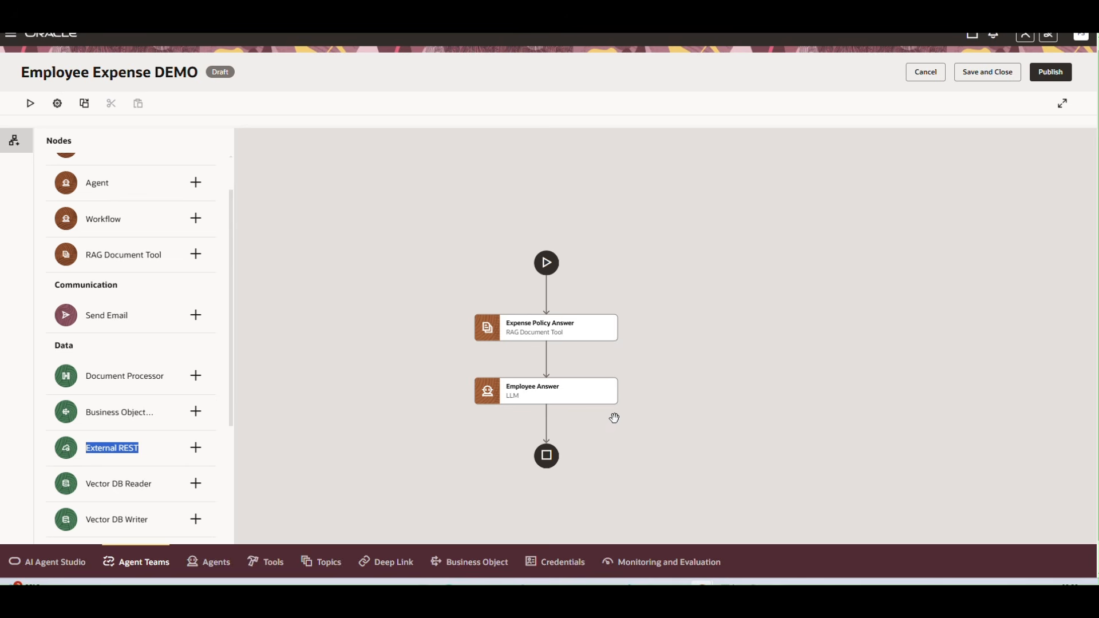
# Review the Instructions, Format and Input sections of the Employee Answer node's prompt and save the node unchanged.
pyautogui.moveTo(613, 407)
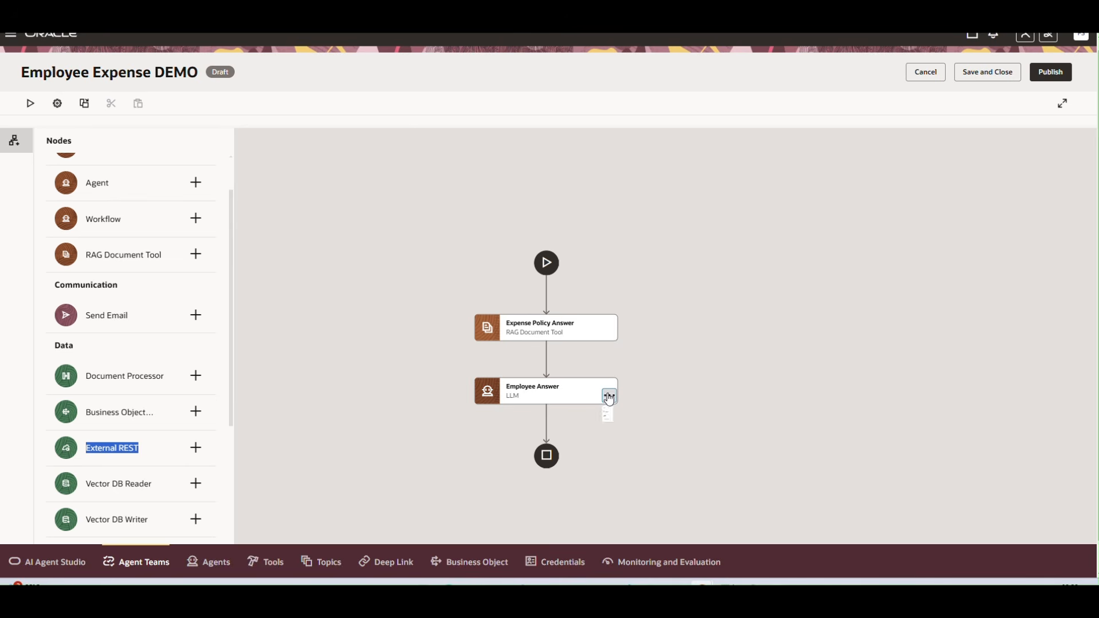
pyautogui.click(610, 398)
pyautogui.click(632, 424)
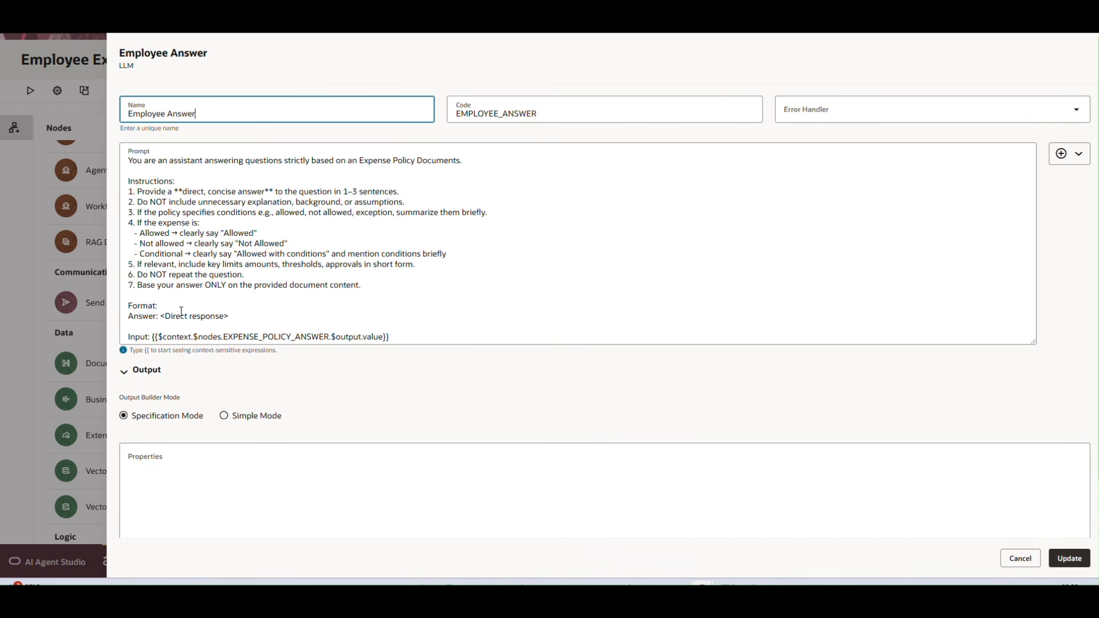
pyautogui.moveTo(170, 307); pyautogui.dragTo(129, 303)
pyautogui.moveTo(175, 181); pyautogui.dragTo(125, 179)
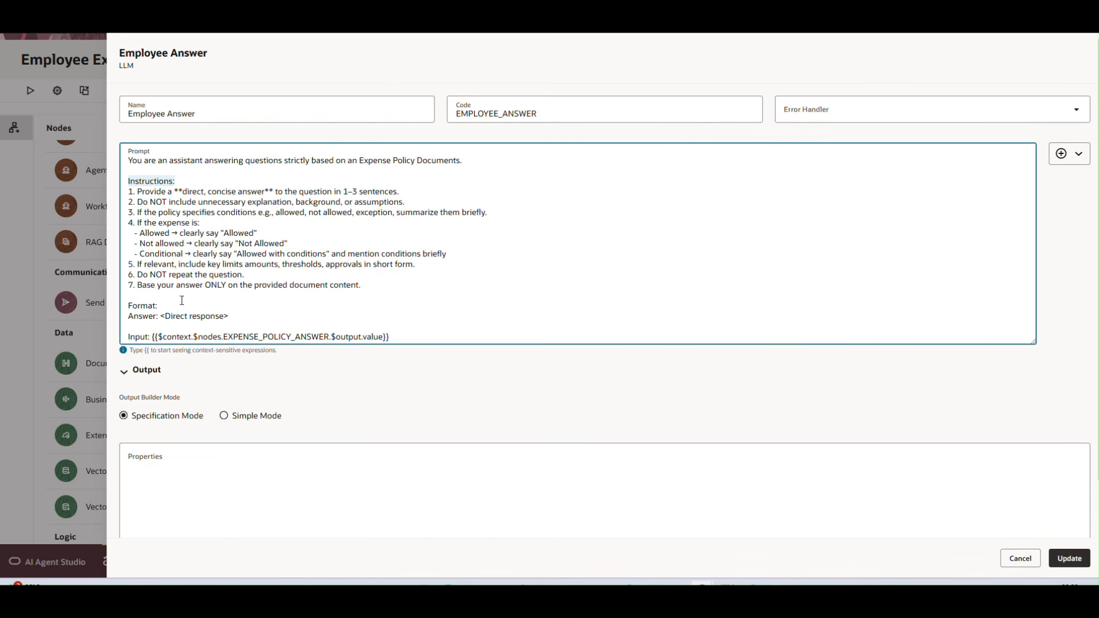
pyautogui.doubleClick(134, 307)
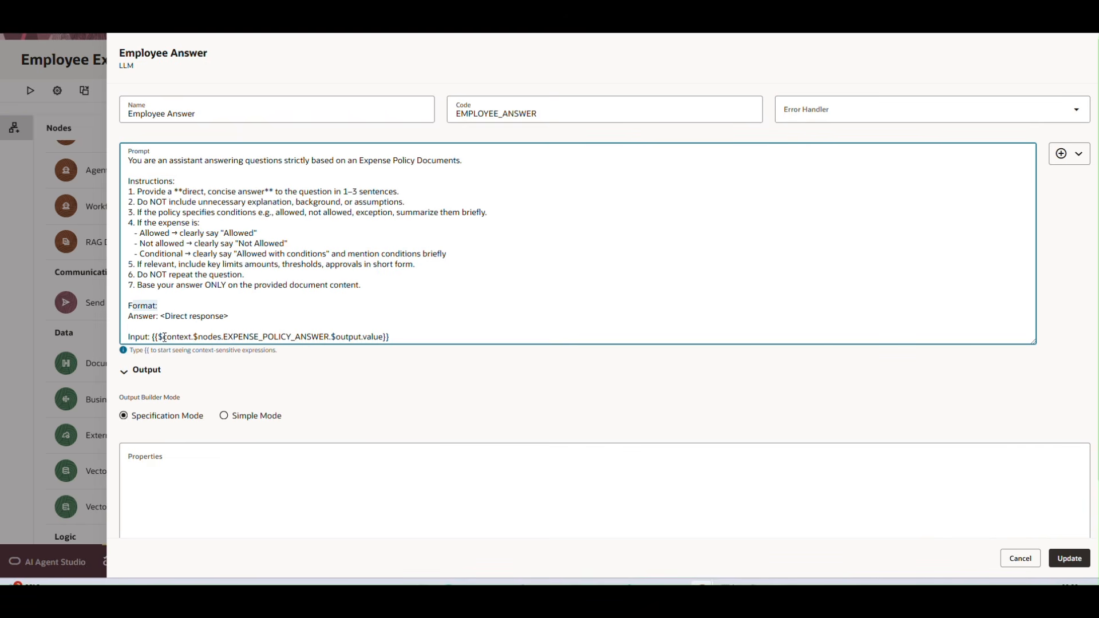
pyautogui.moveTo(151, 336); pyautogui.dragTo(132, 336)
pyautogui.scroll(-1, 421, 385)
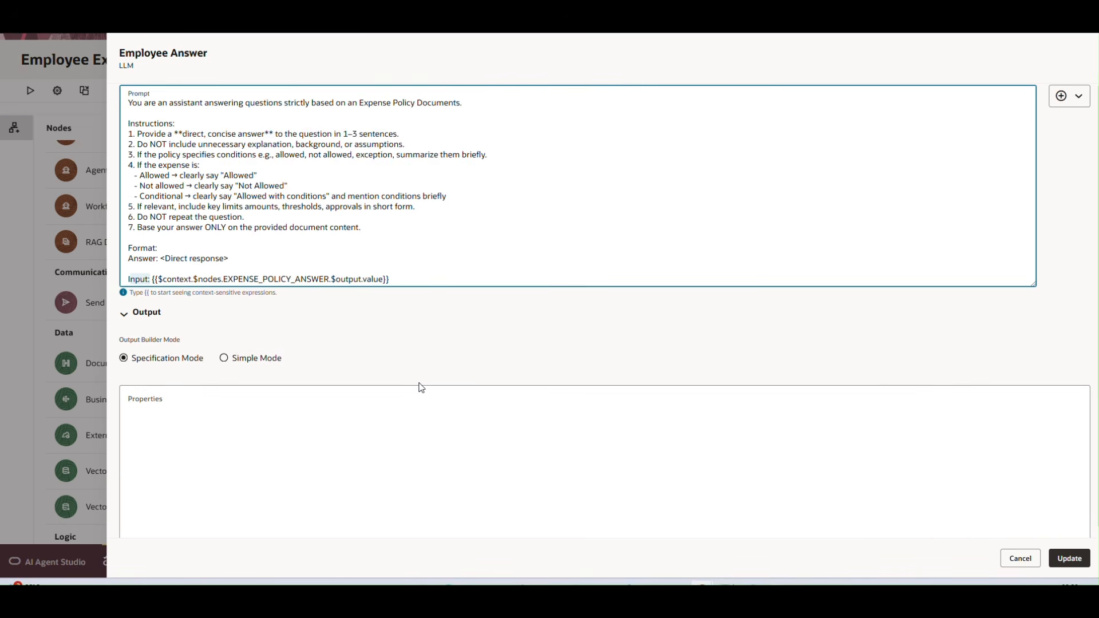
pyautogui.click(1069, 559)
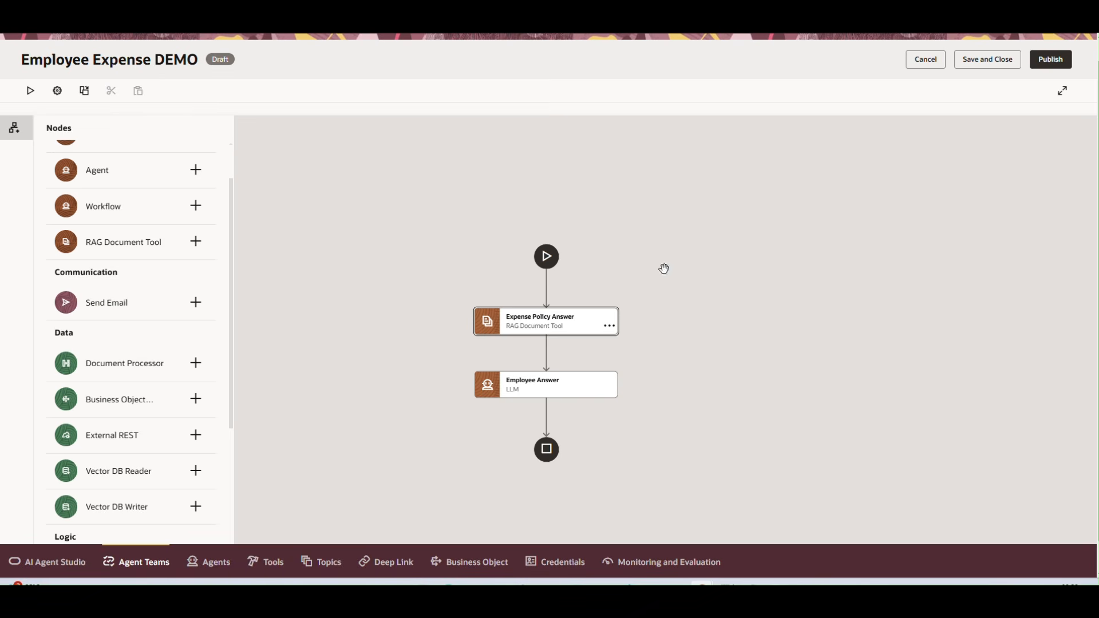
# Add an LLM node named DEMO directly after the Employee Answer node.
pyautogui.click(550, 370)
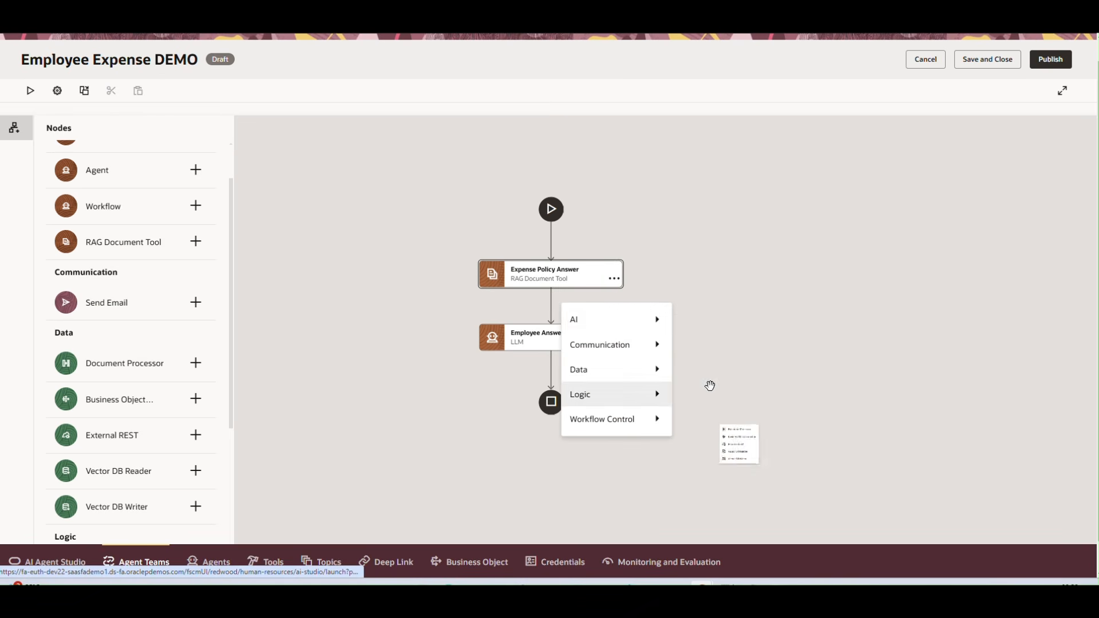
pyautogui.moveTo(639, 334)
pyautogui.click(702, 320)
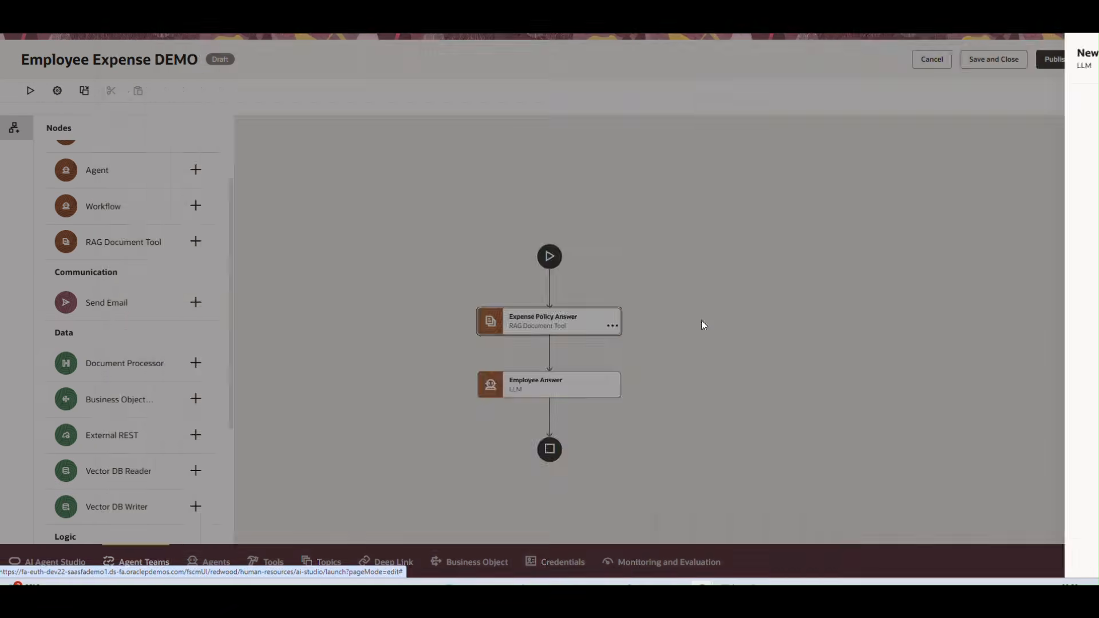
pyautogui.click(247, 111)
pyautogui.write('DEMO')
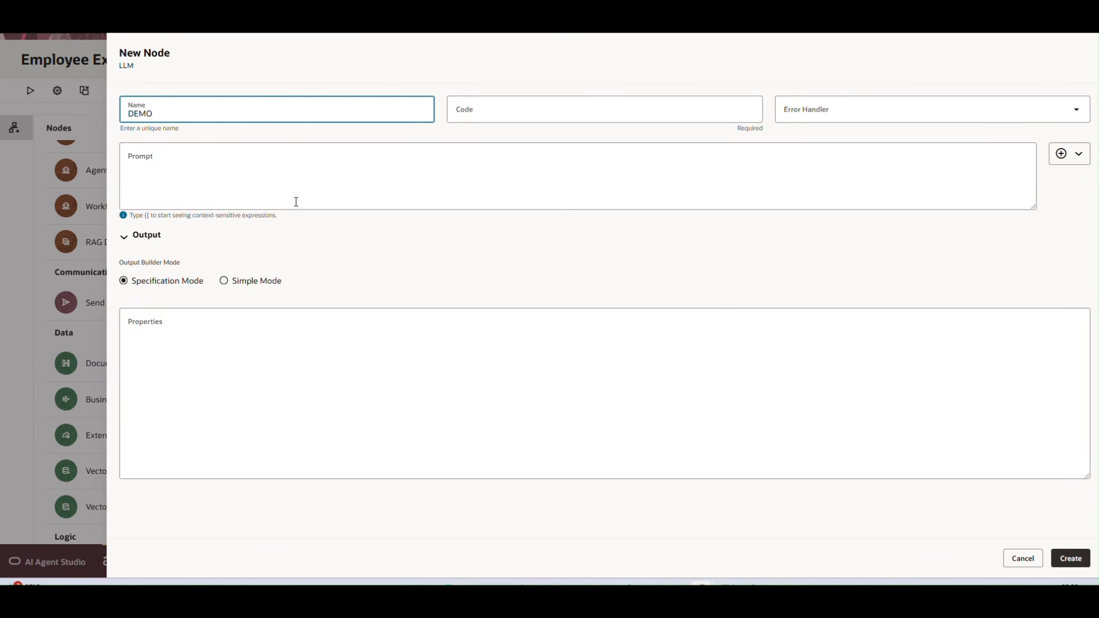
# Set the DEMO node's prompt to the EMPLOYEE_ANSWER node's output expression and create the node.
pyautogui.click(646, 204)
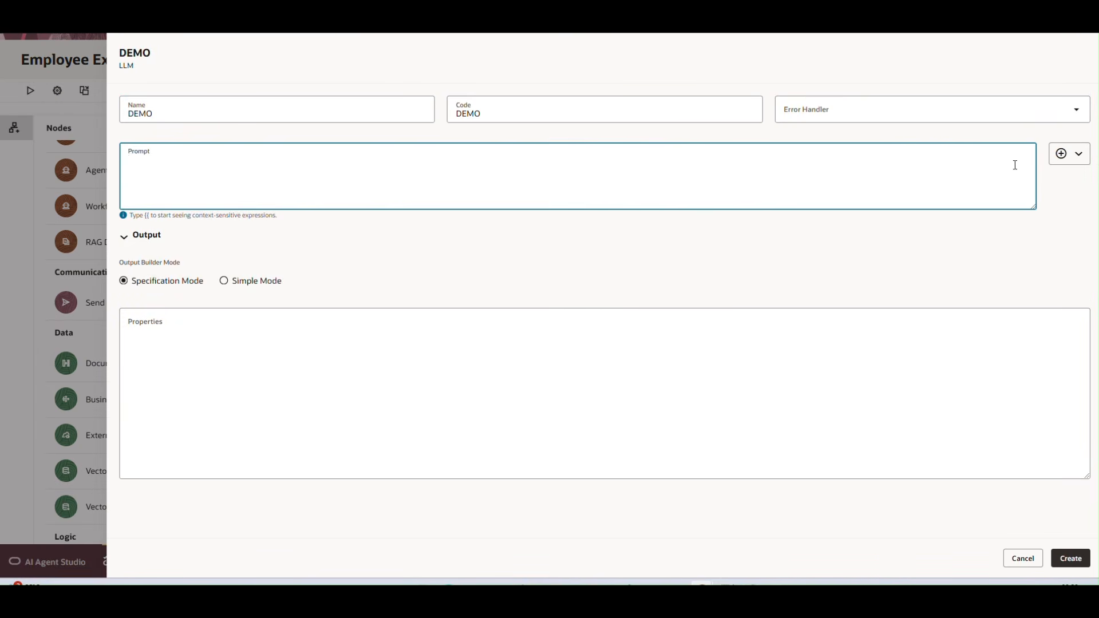
pyautogui.click(1061, 154)
pyautogui.moveTo(1013, 183)
pyautogui.moveTo(967, 191)
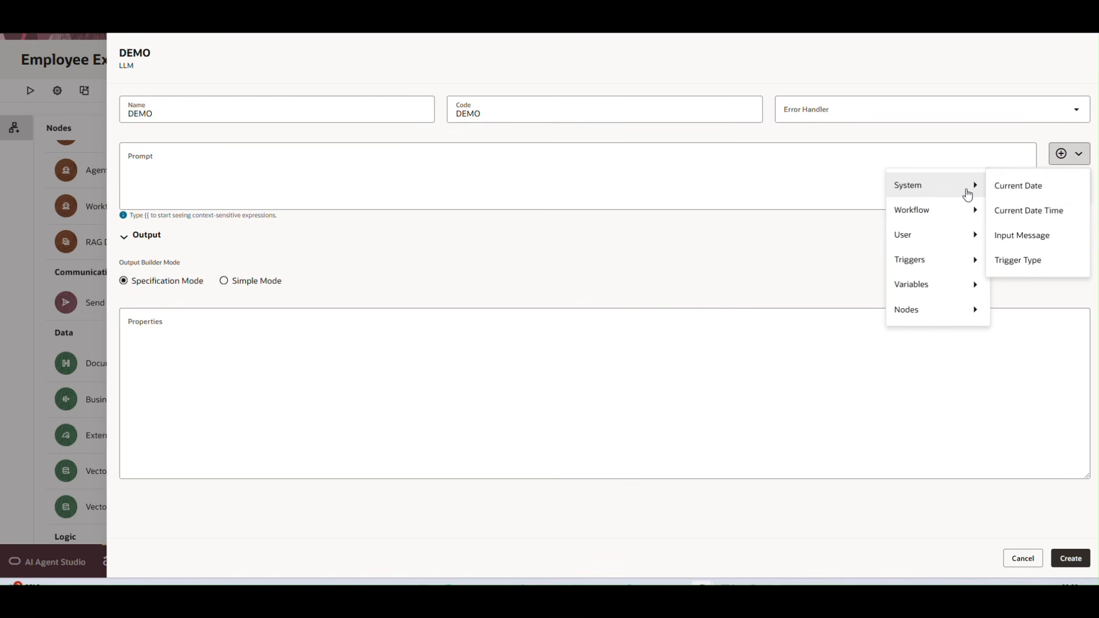
pyautogui.moveTo(889, 309)
pyautogui.moveTo(775, 340)
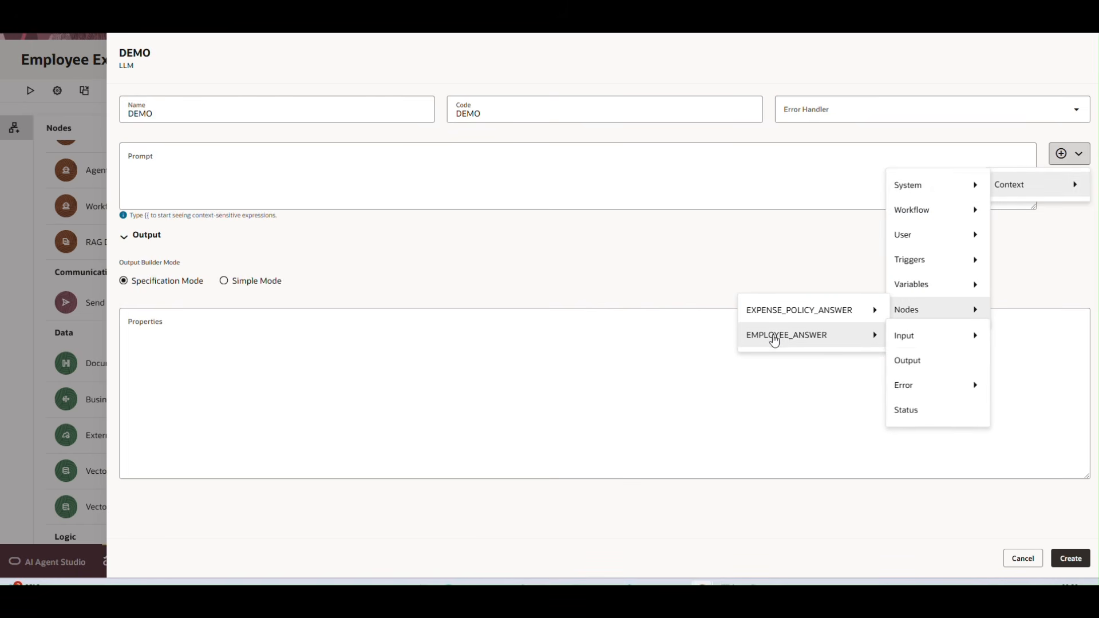
pyautogui.click(958, 363)
pyautogui.moveTo(334, 170); pyautogui.dragTo(124, 164)
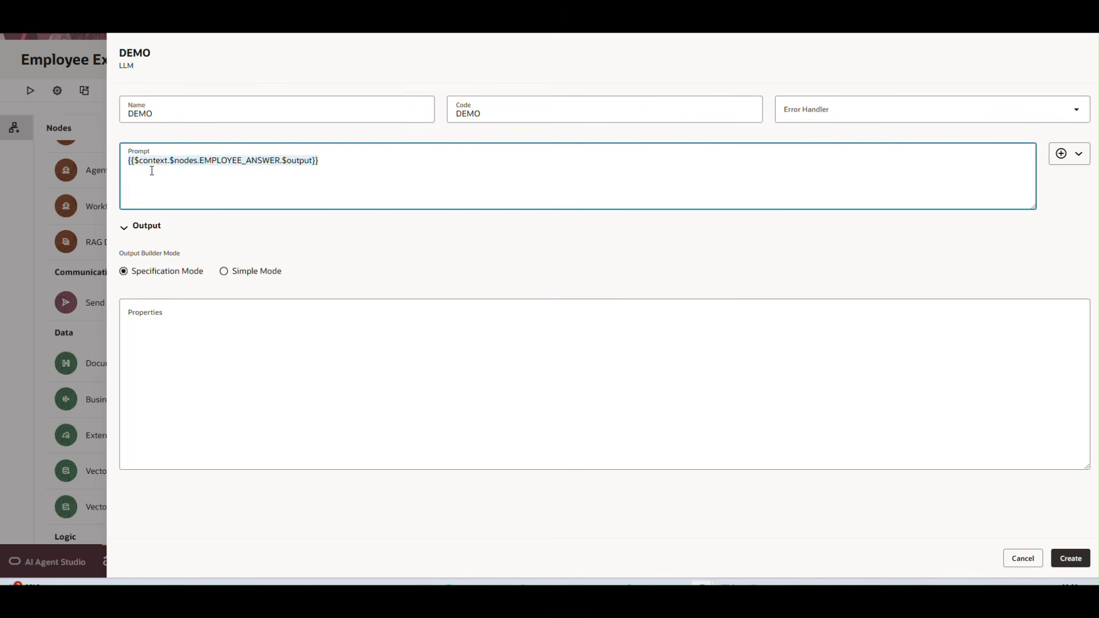
pyautogui.click(1070, 558)
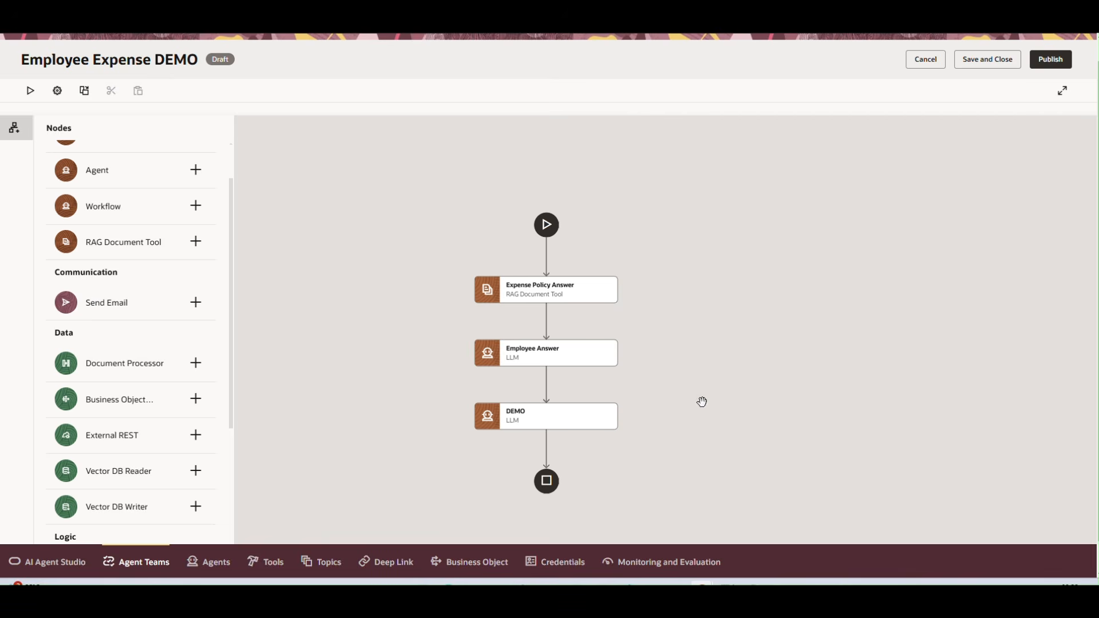
# Open the Employee Answer node for editing and set its Output Builder Mode to Simple Mode.
pyautogui.click(610, 358)
pyautogui.click(636, 387)
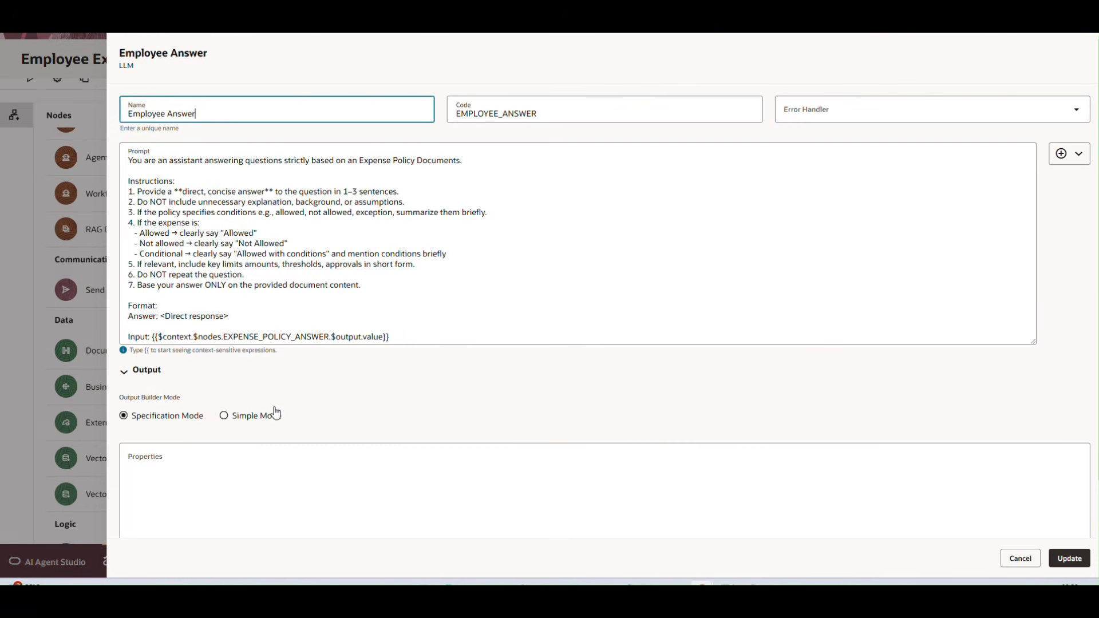
pyautogui.scroll(-2, 270, 400)
pyautogui.click(245, 304)
pyautogui.click(156, 417)
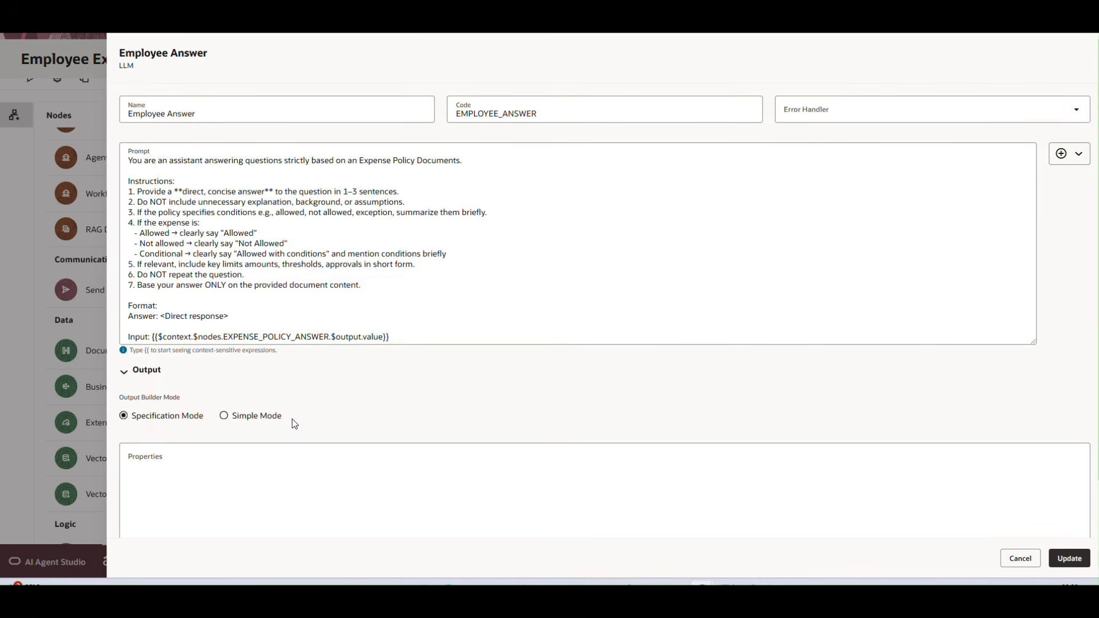
pyautogui.scroll(-2, 309, 404)
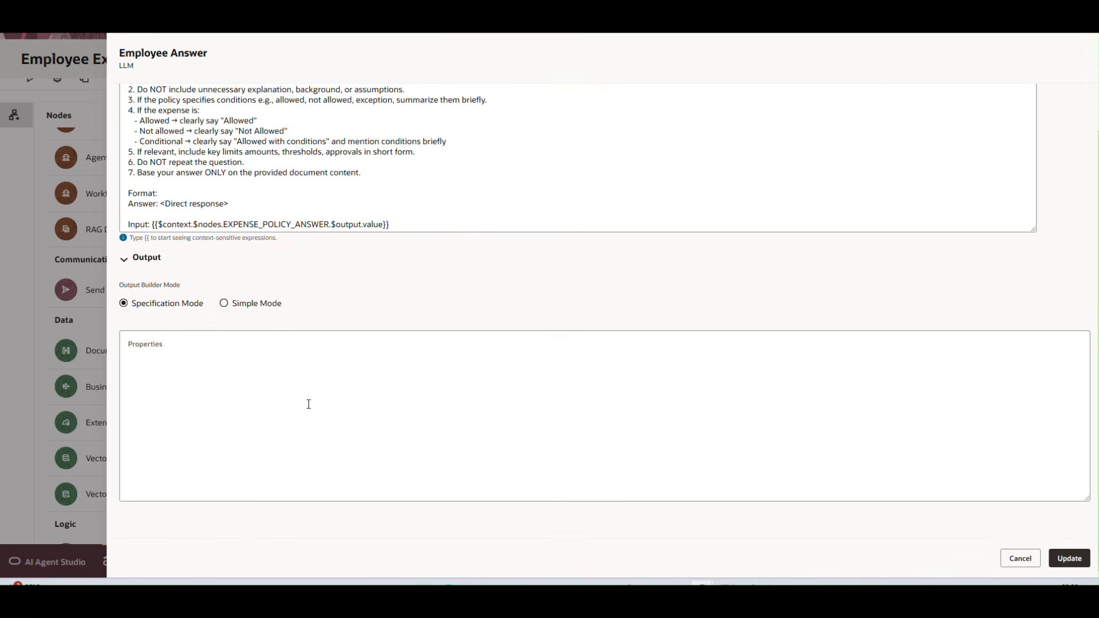
pyautogui.click(224, 304)
# Add an output property named InvoiceNumber of type String to the Employee Answer node.
pyautogui.click(1070, 456)
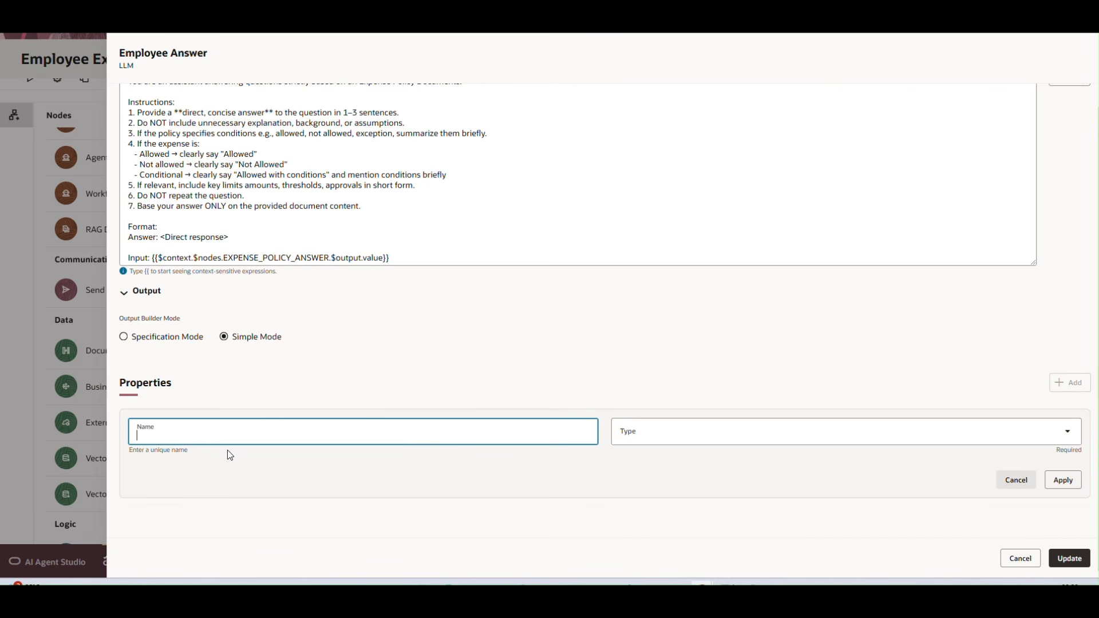
pyautogui.write('Invoice Number')
pyautogui.click(785, 431)
pyautogui.click(667, 401)
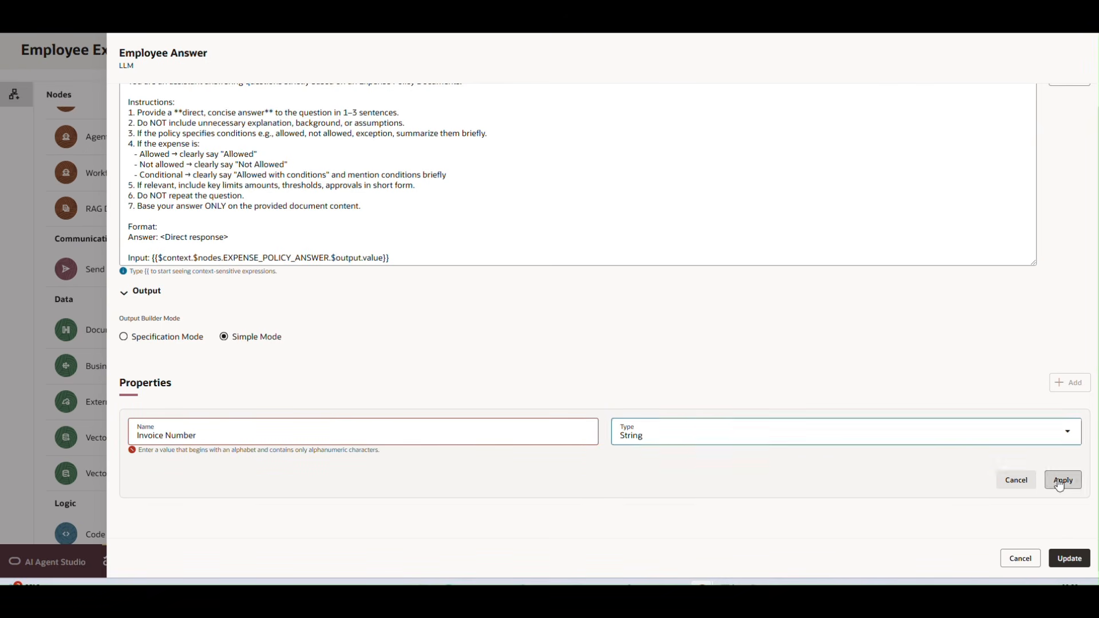
pyautogui.click(164, 436)
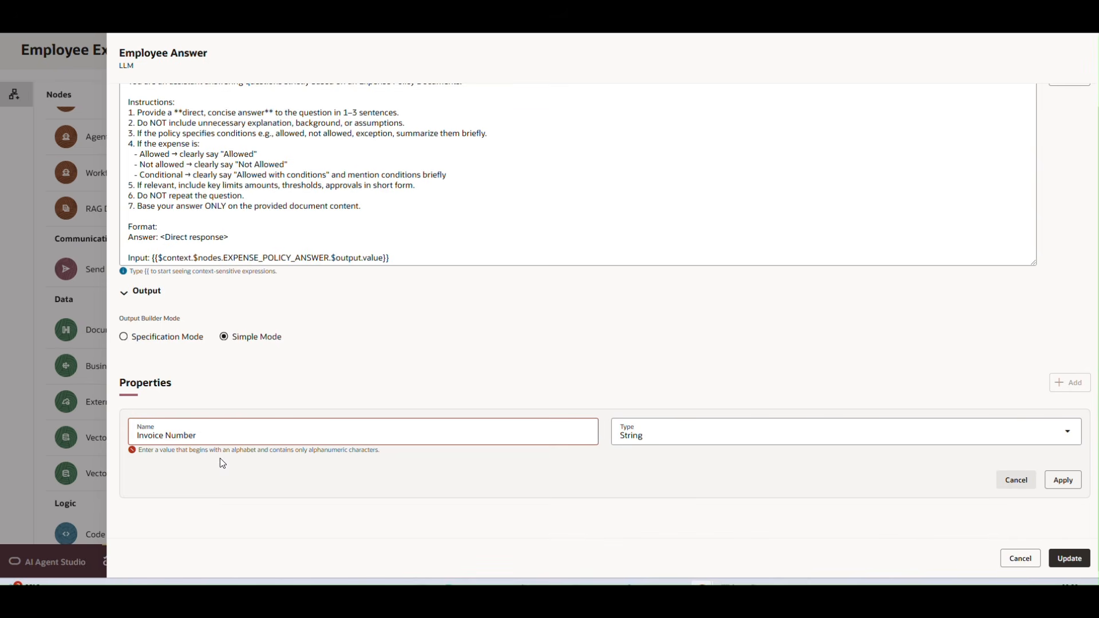
pyautogui.press('Delete')
pyautogui.click(1062, 481)
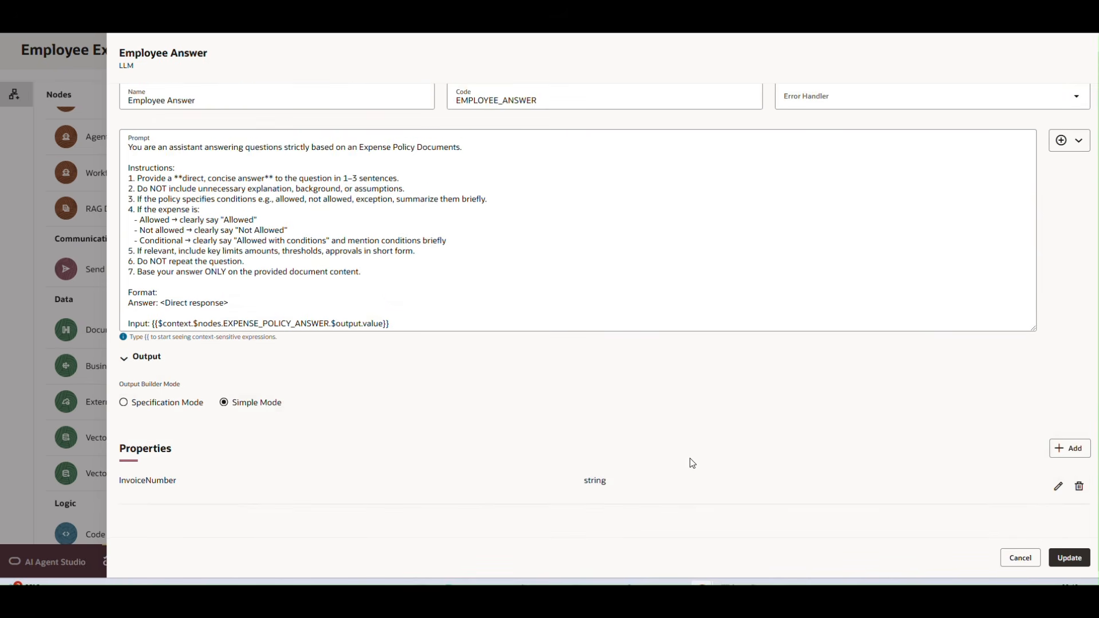
# Add a second output property named SupplierName of type String and update the Employee Answer node.
pyautogui.click(1069, 447)
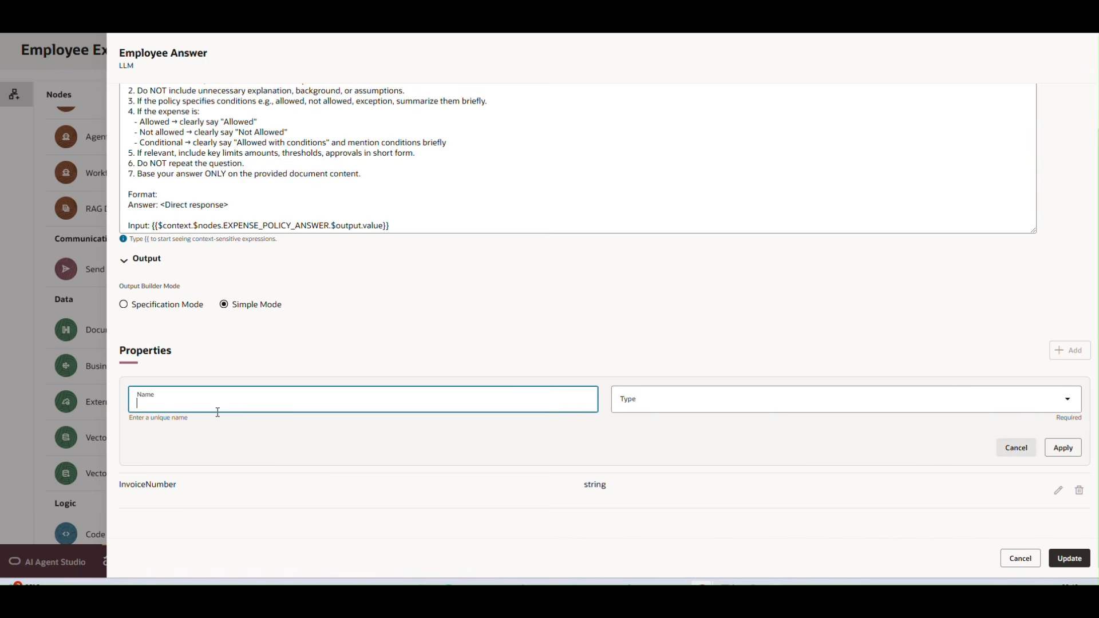
pyautogui.write('Supplier Name')
pyautogui.click(171, 404)
pyautogui.press('BackSpace')
pyautogui.click(630, 400)
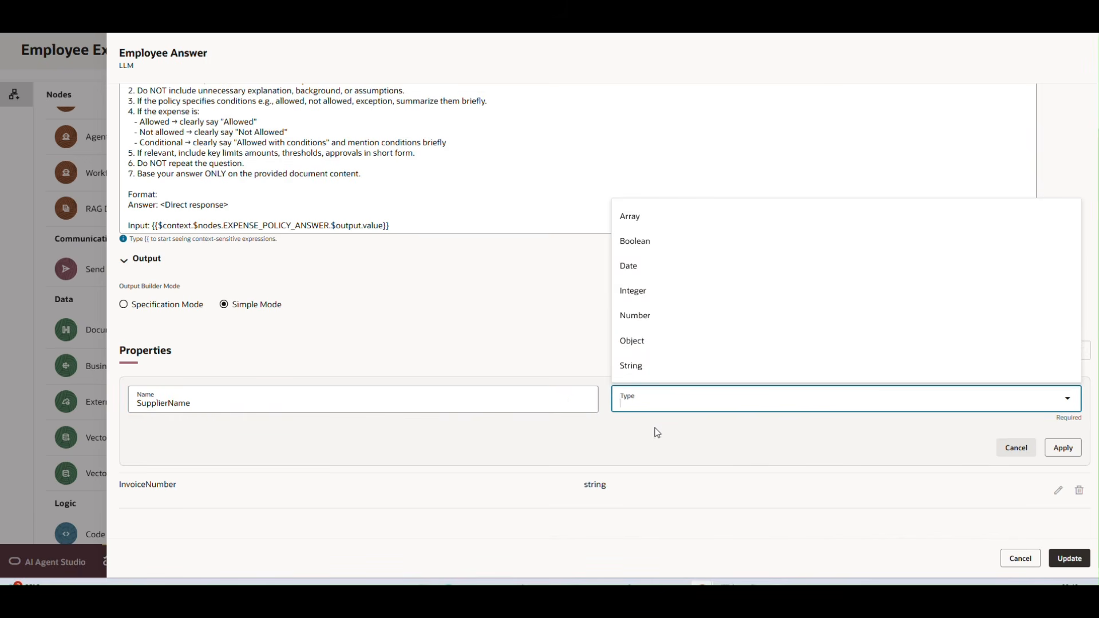
pyautogui.click(657, 372)
pyautogui.click(1082, 449)
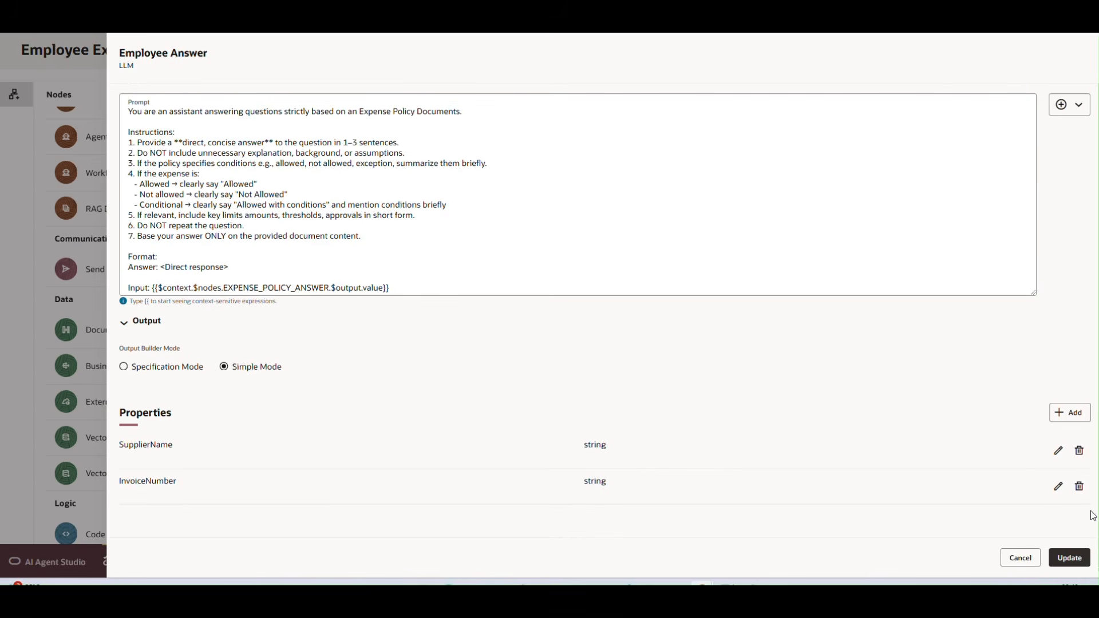
pyautogui.click(1070, 558)
# In the DEMO node's prompt, check which EMPLOYEE_ANSWER output properties can be inserted, then cancel the edit.
pyautogui.click(610, 401)
pyautogui.click(616, 429)
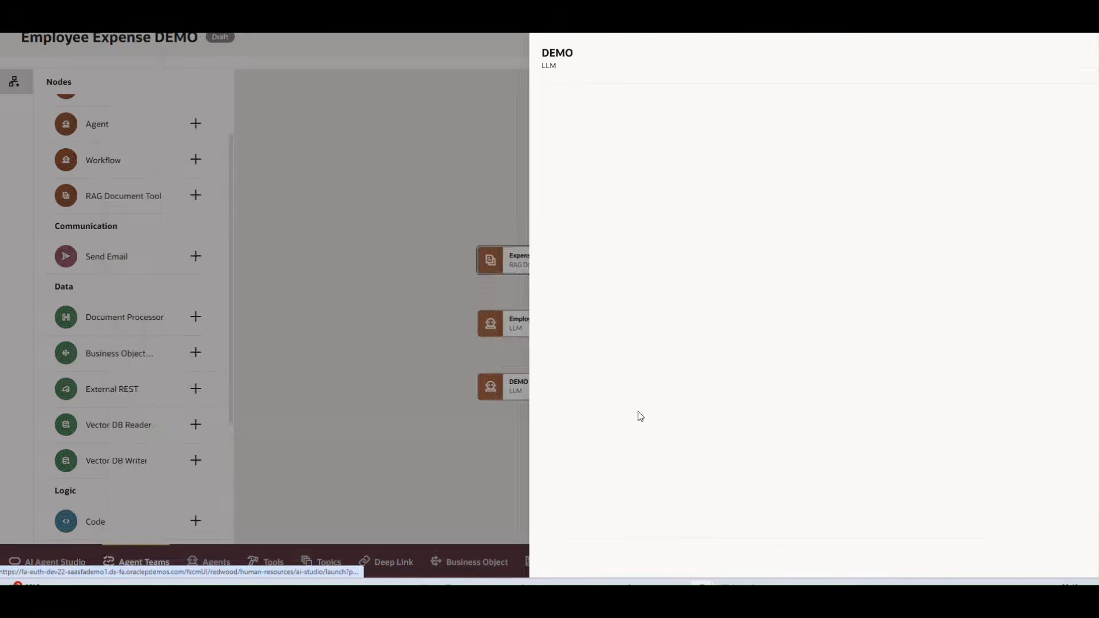
pyautogui.moveTo(340, 160); pyautogui.dragTo(123, 160)
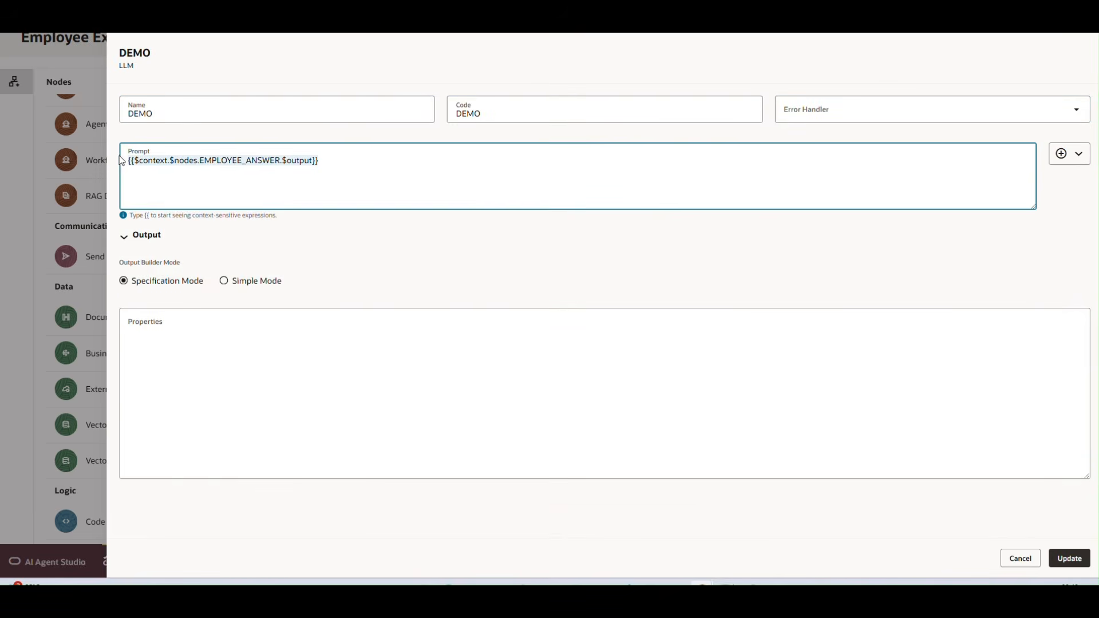
pyautogui.click(412, 173)
pyautogui.click(1079, 153)
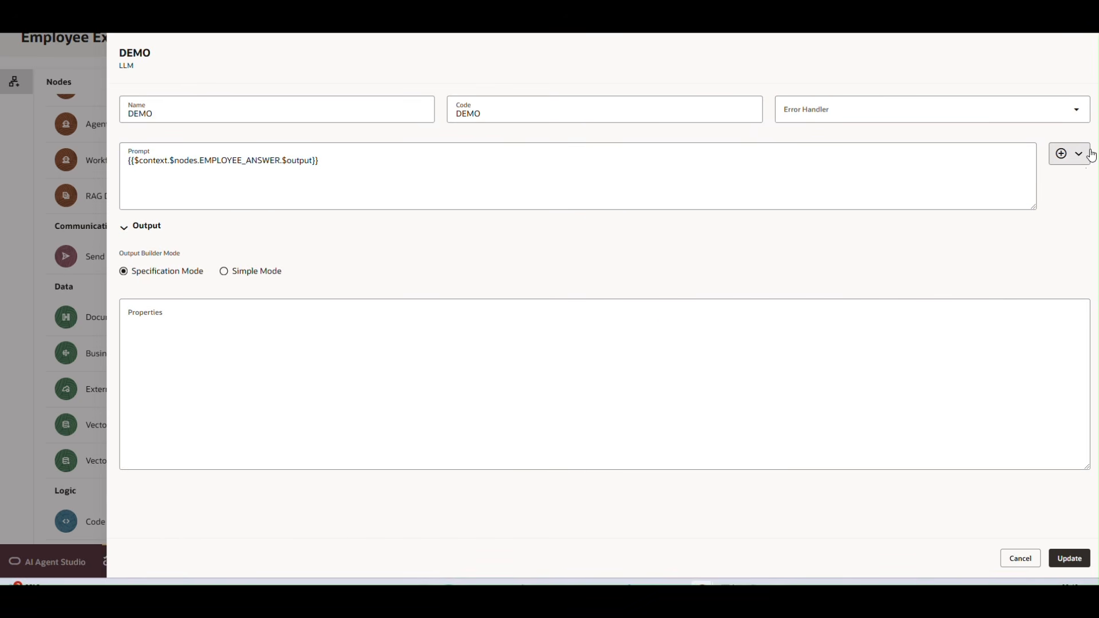
pyautogui.moveTo(1018, 184)
pyautogui.moveTo(922, 316)
pyautogui.moveTo(836, 335)
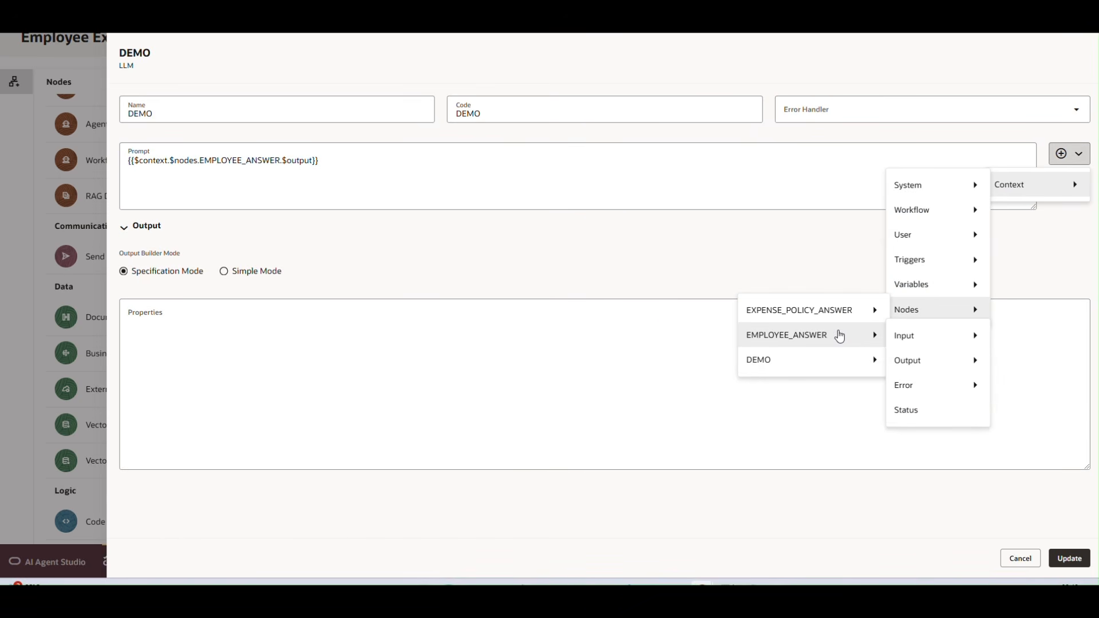
pyautogui.moveTo(929, 361)
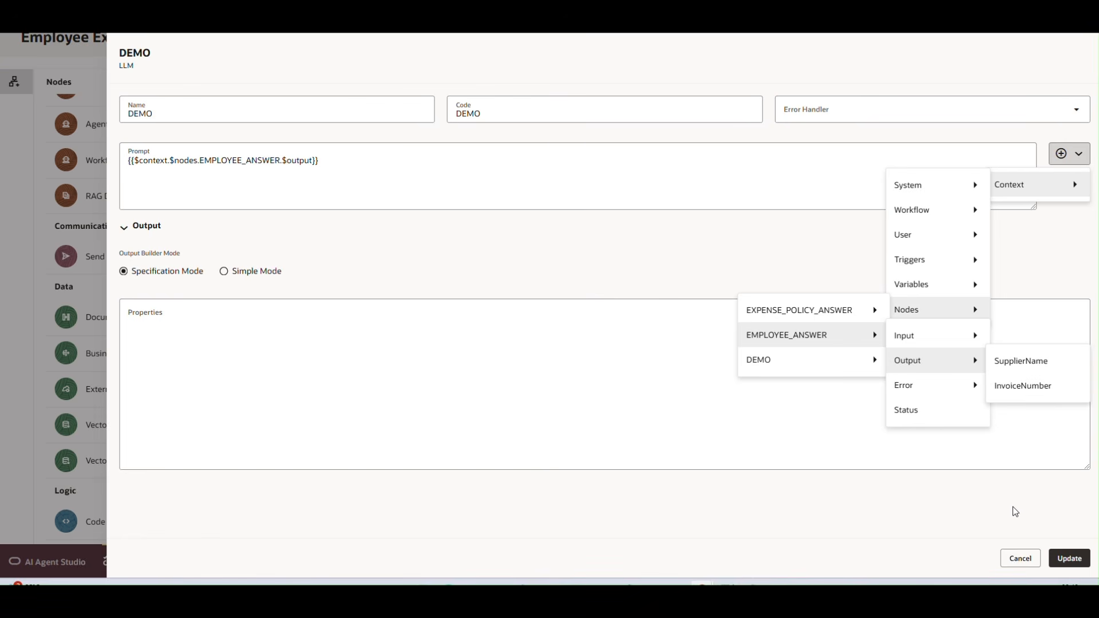
pyautogui.click(1021, 558)
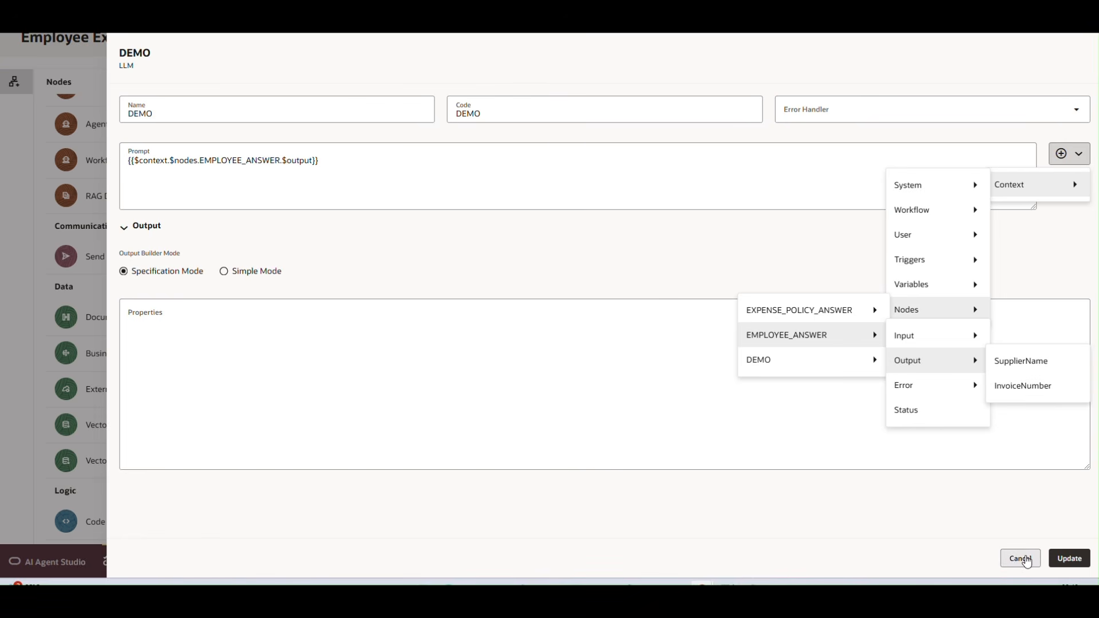
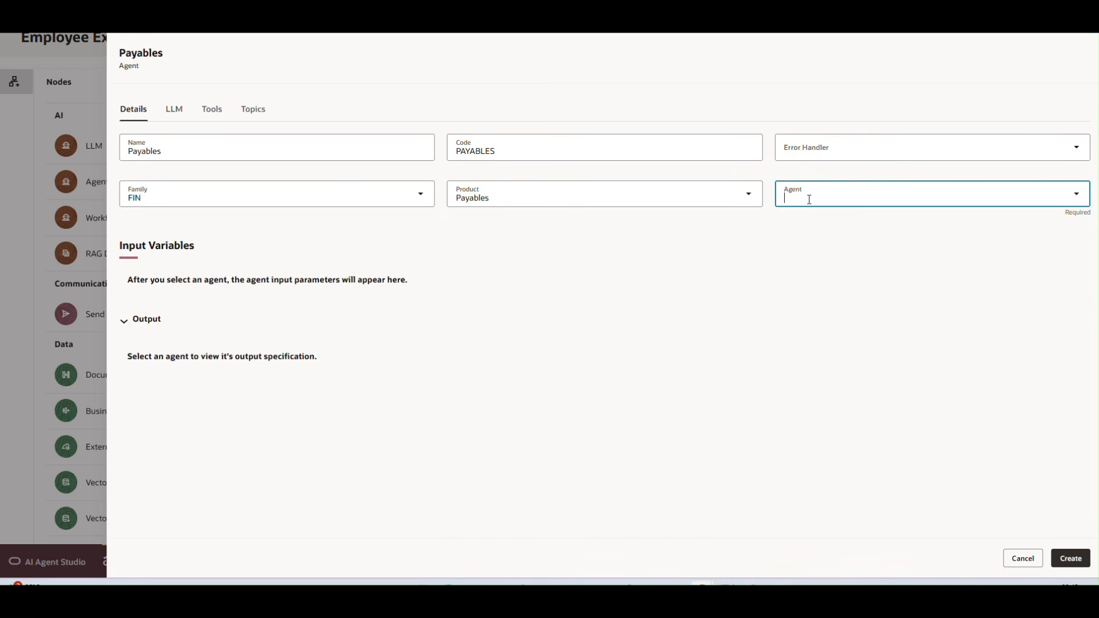
# Set the Payables agent node's product to Financial Common and its agent to Document Processing Agent.
pyautogui.click(537, 199)
pyautogui.click(504, 226)
pyautogui.click(879, 193)
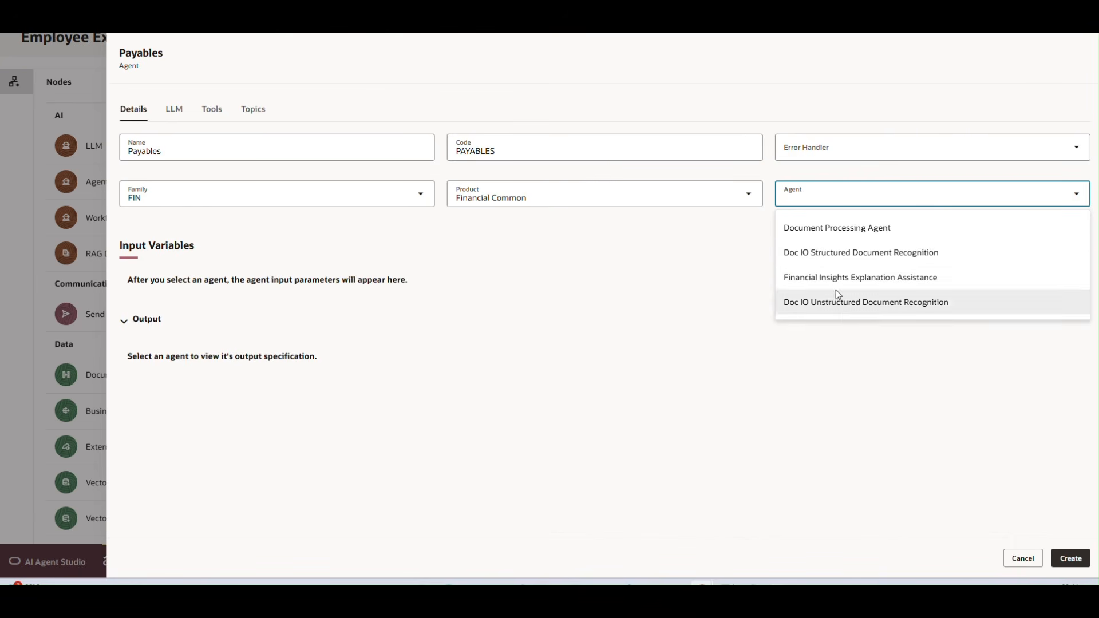
pyautogui.click(532, 201)
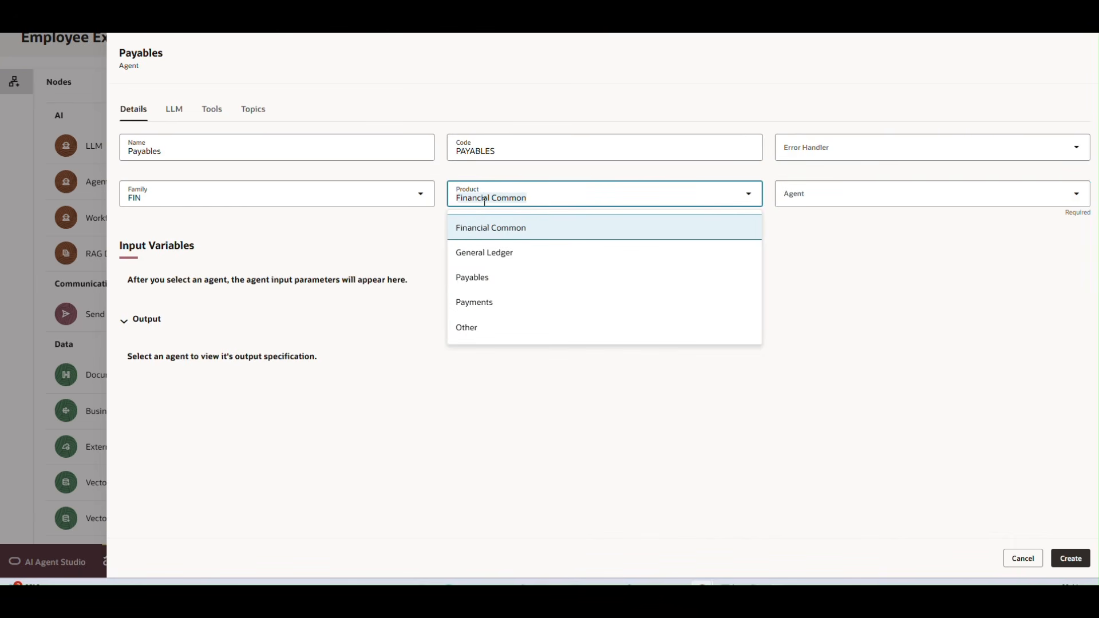
pyautogui.click(866, 198)
pyautogui.click(819, 229)
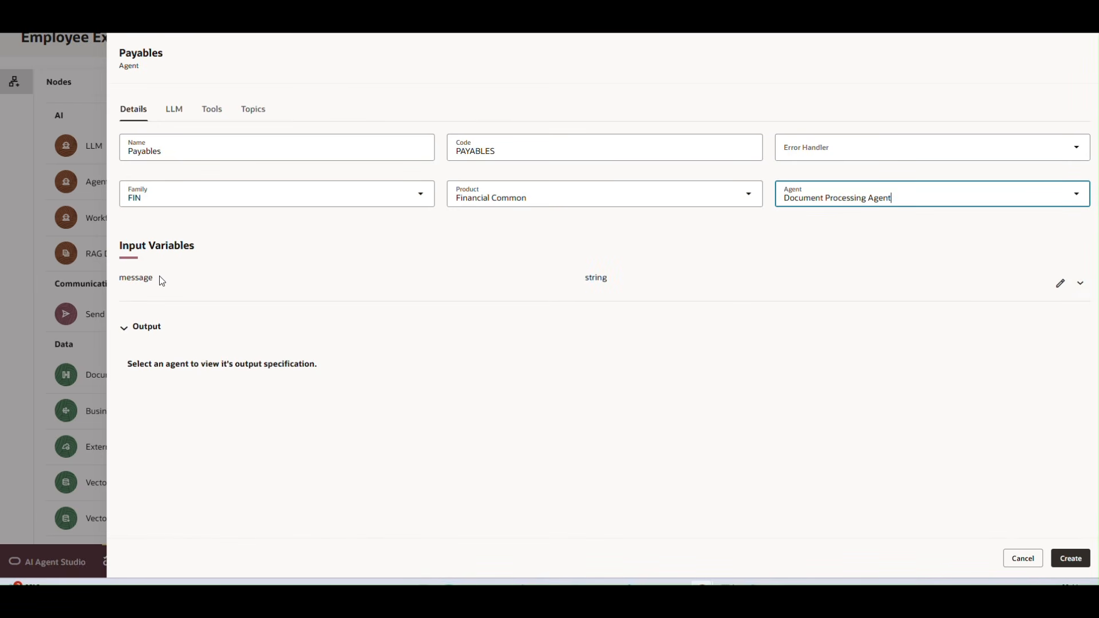
# Open the message input variable for editing and browse the context expressions available from the EMPLOYEE_ANSWER node.
pyautogui.click(1060, 282)
pyautogui.click(1052, 338)
pyautogui.moveTo(996, 374)
pyautogui.moveTo(907, 497)
pyautogui.moveTo(823, 506)
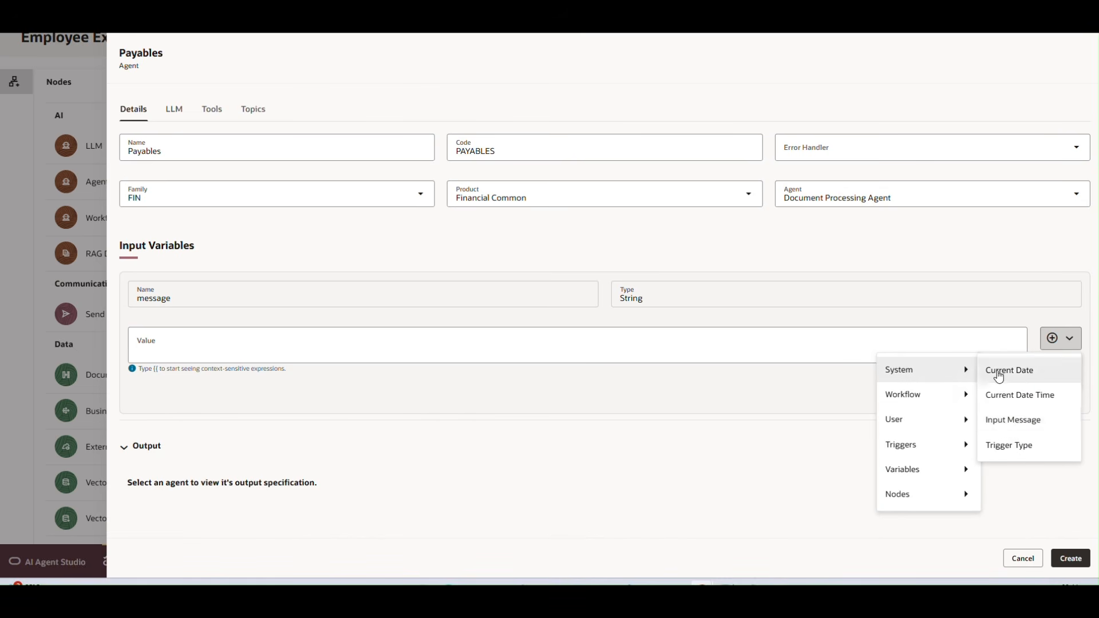
pyautogui.moveTo(758, 521)
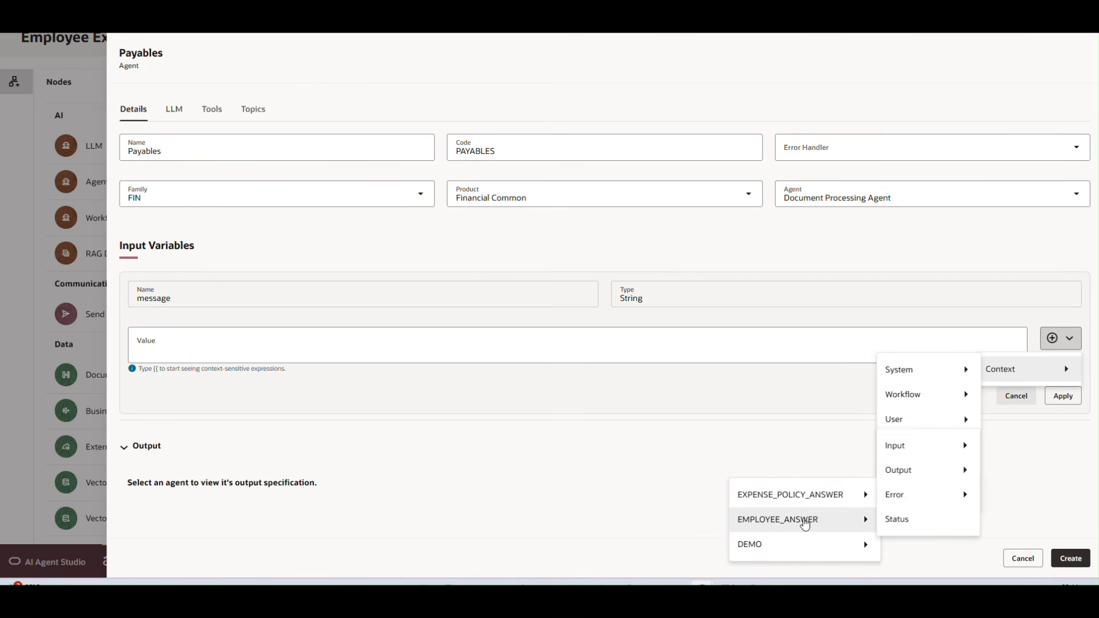
pyautogui.moveTo(938, 458)
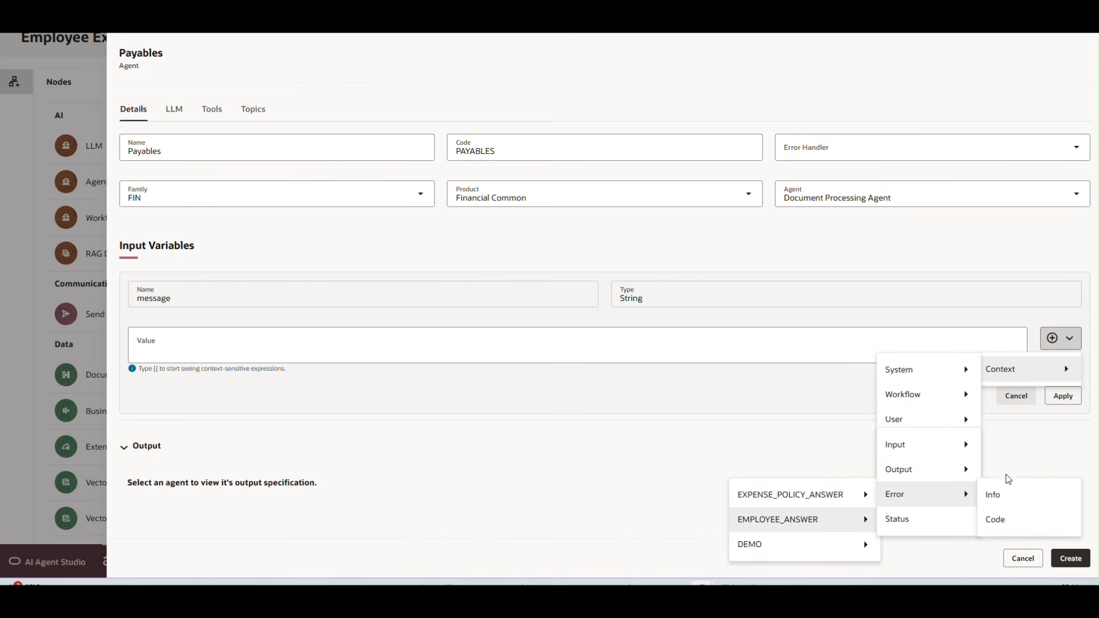
pyautogui.click(745, 352)
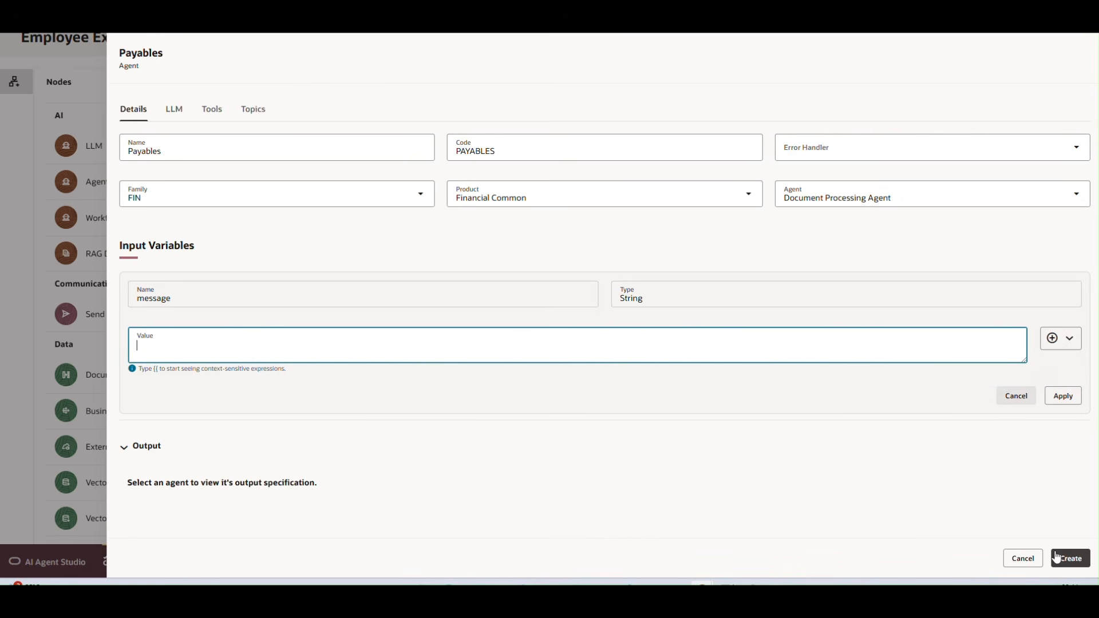
# Set the message input variable's value to the system Input Message expression and apply it.
pyautogui.click(1052, 346)
pyautogui.moveTo(926, 371)
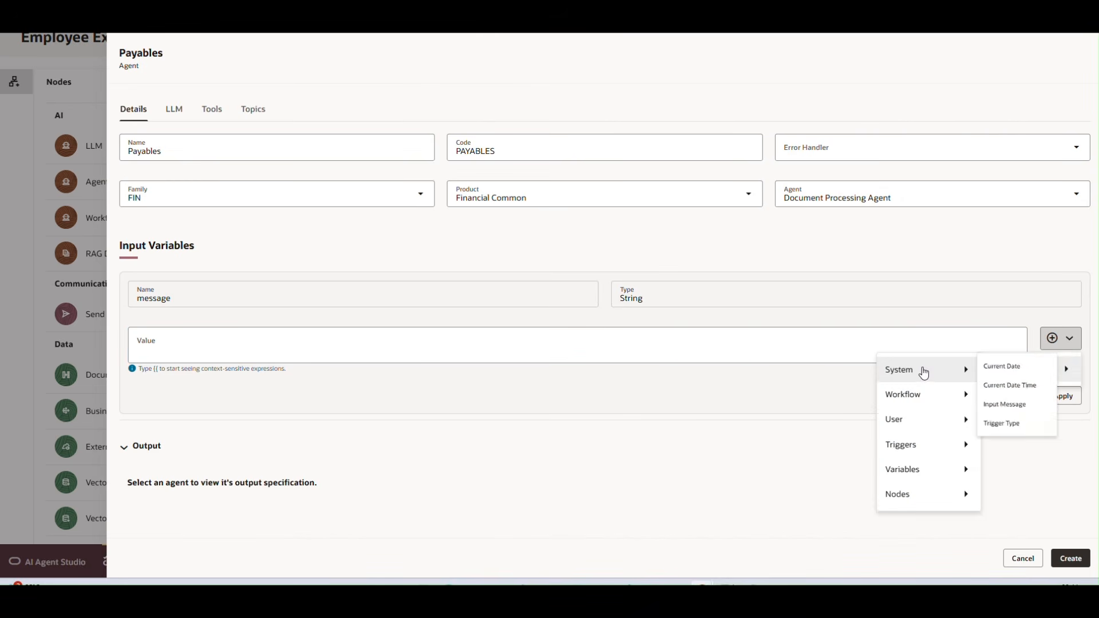
pyautogui.click(1013, 420)
pyautogui.click(1062, 393)
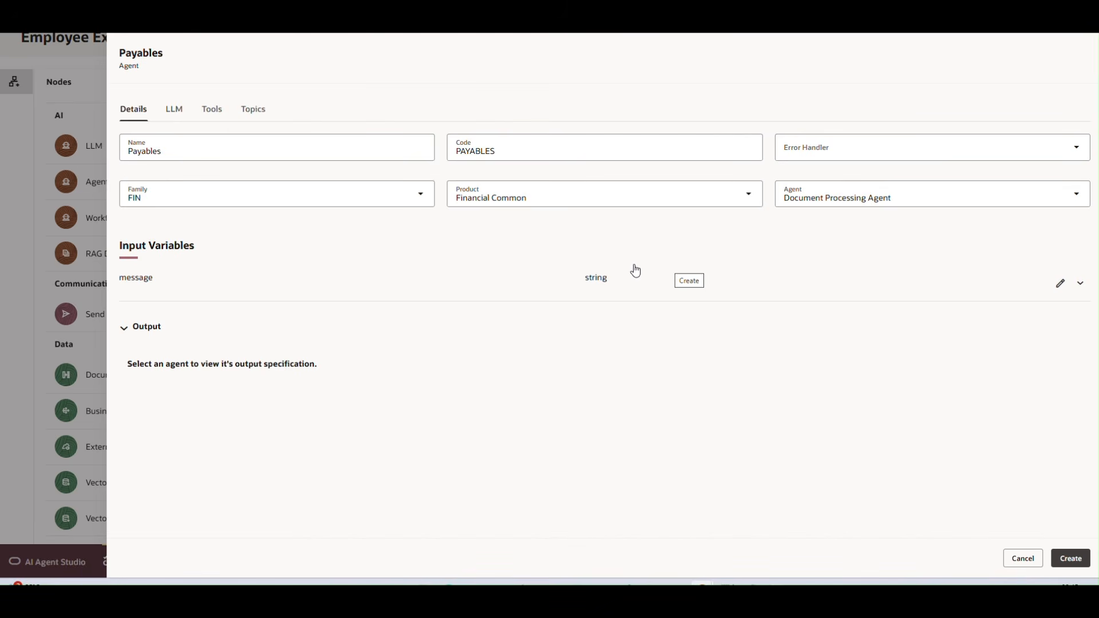
pyautogui.click(590, 158)
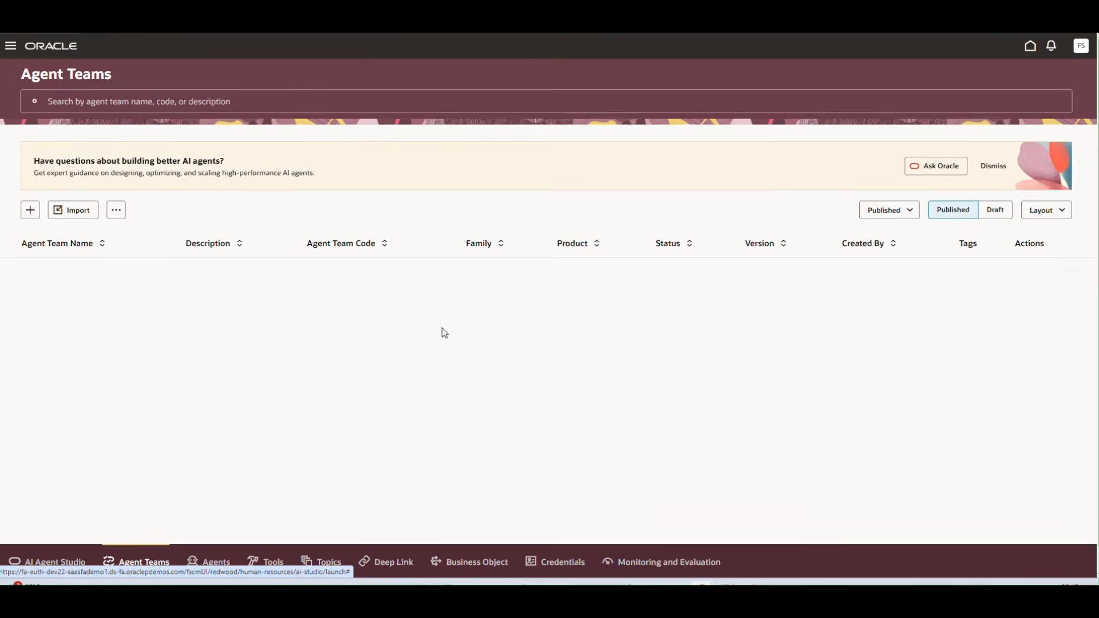
# Start a new agent team named Employee Expense with family FIN, product Financial Common and type Workflow.
pyautogui.click(80, 220)
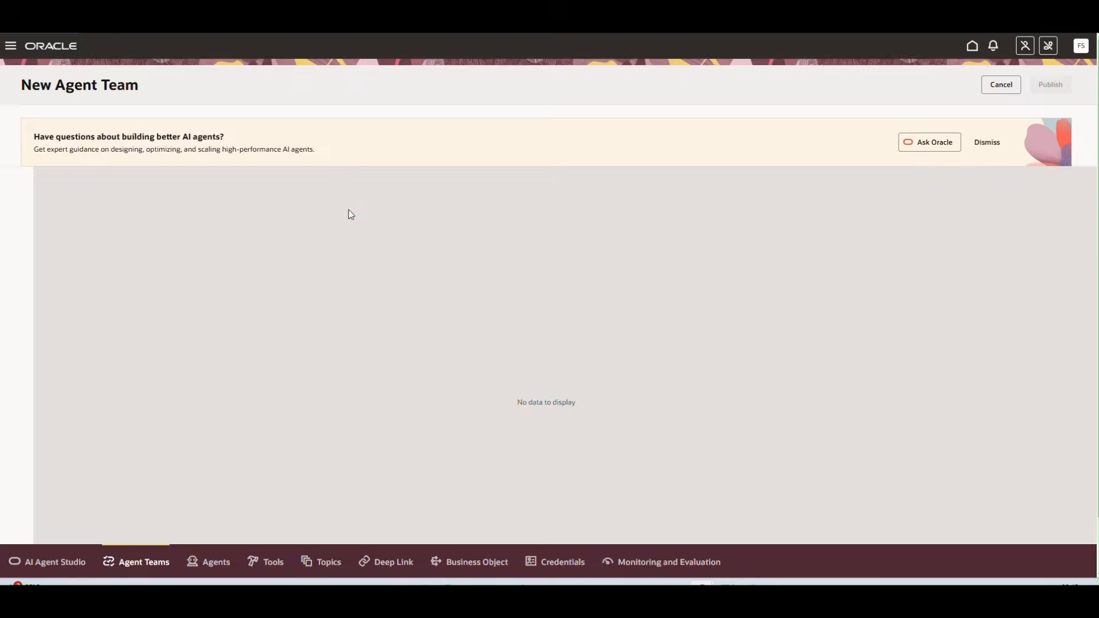
pyautogui.click(694, 141)
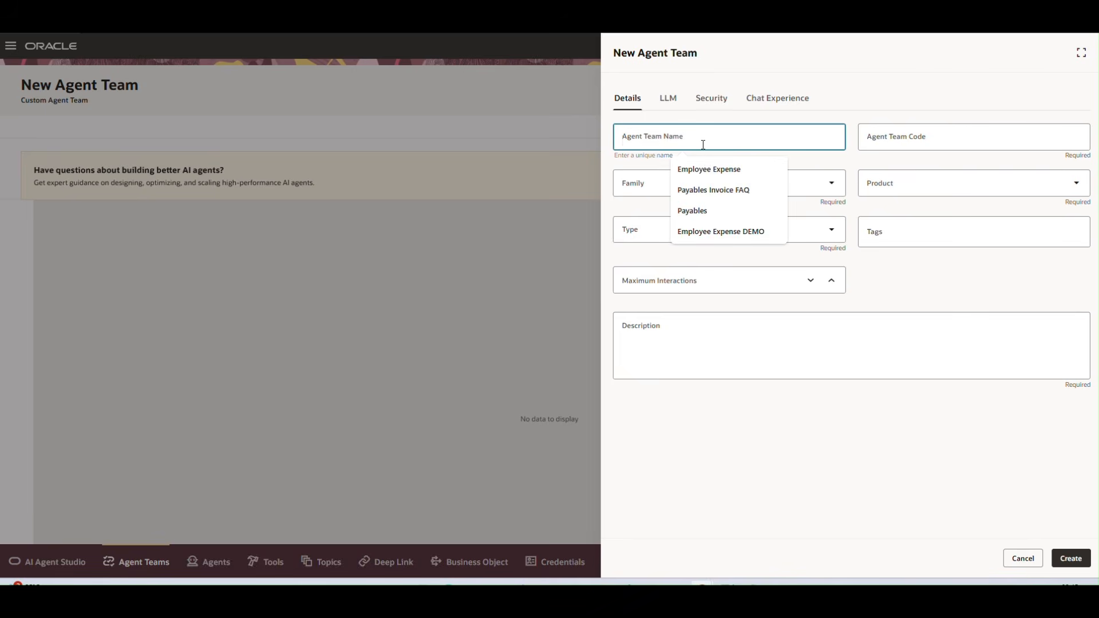
pyautogui.click(704, 169)
pyautogui.click(662, 195)
pyautogui.click(664, 265)
pyautogui.click(922, 183)
pyautogui.click(906, 217)
pyautogui.click(716, 233)
pyautogui.click(744, 304)
# Enter "This is workflow agent used for Demo" as the agent team's description and create the team.
pyautogui.click(722, 357)
pyautogui.write('T')
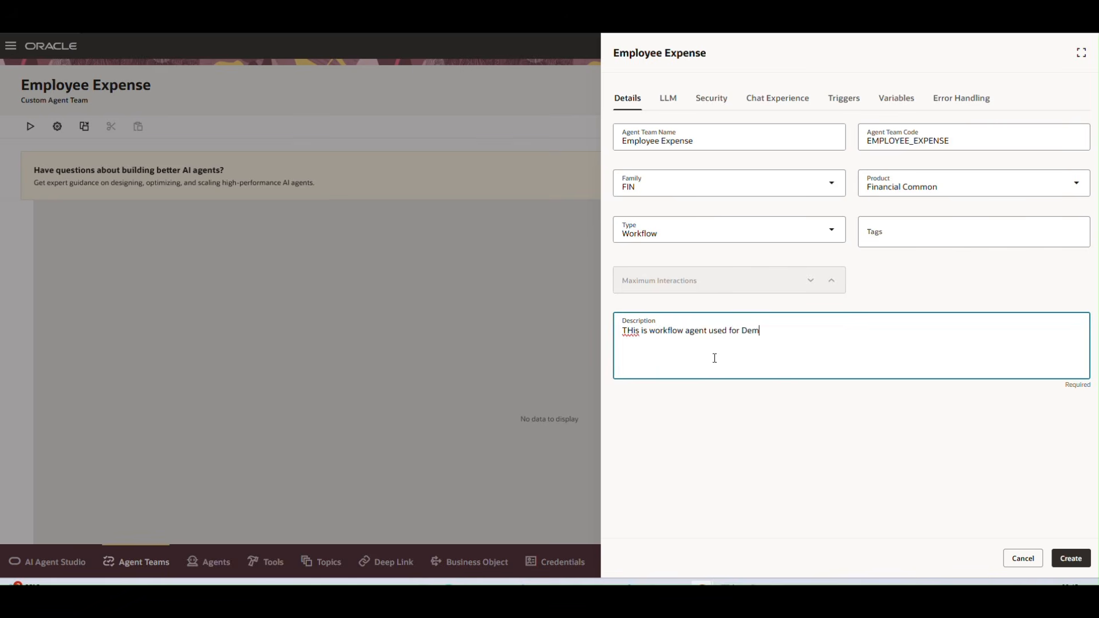
pyautogui.press('Delete')
pyautogui.write('h')
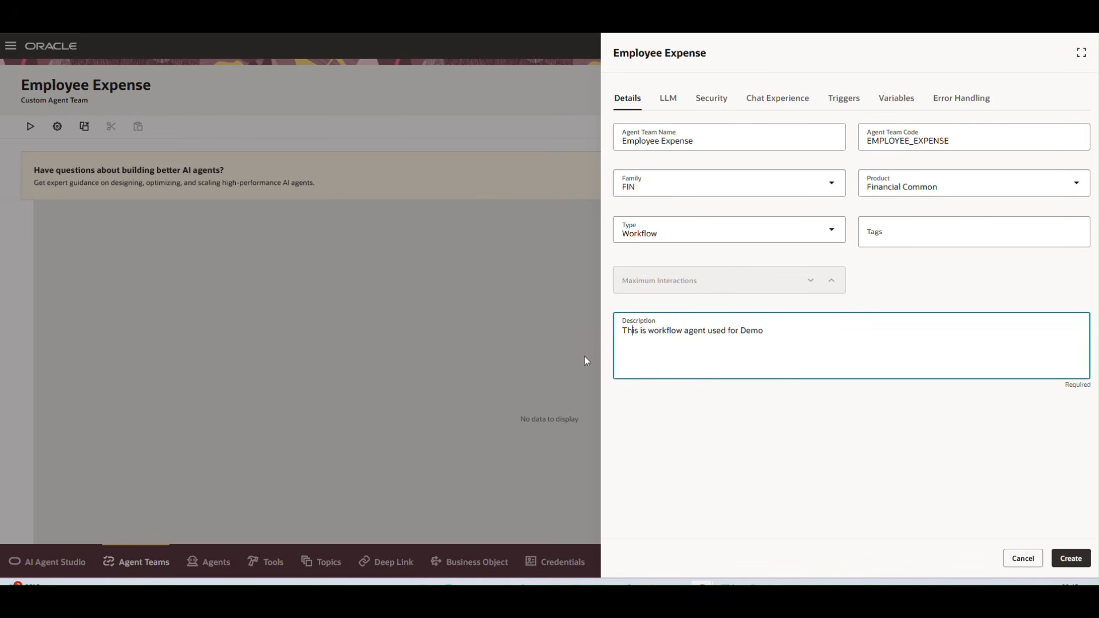
pyautogui.click(666, 96)
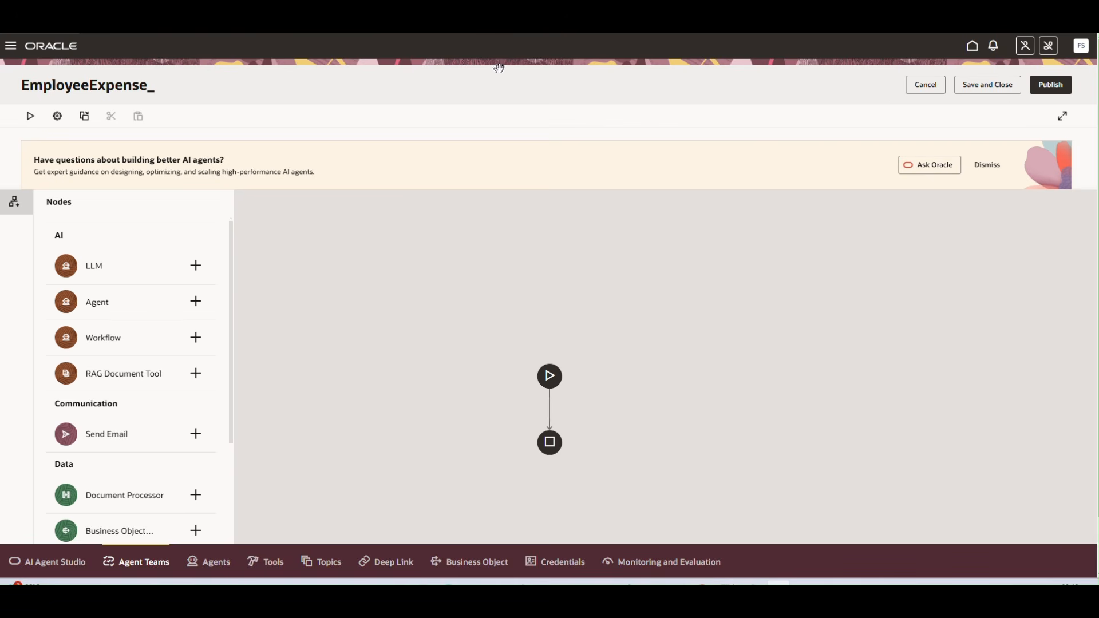
# Add an Agent node named DEMO to the empty workflow and set its family to FIN.
pyautogui.click(195, 303)
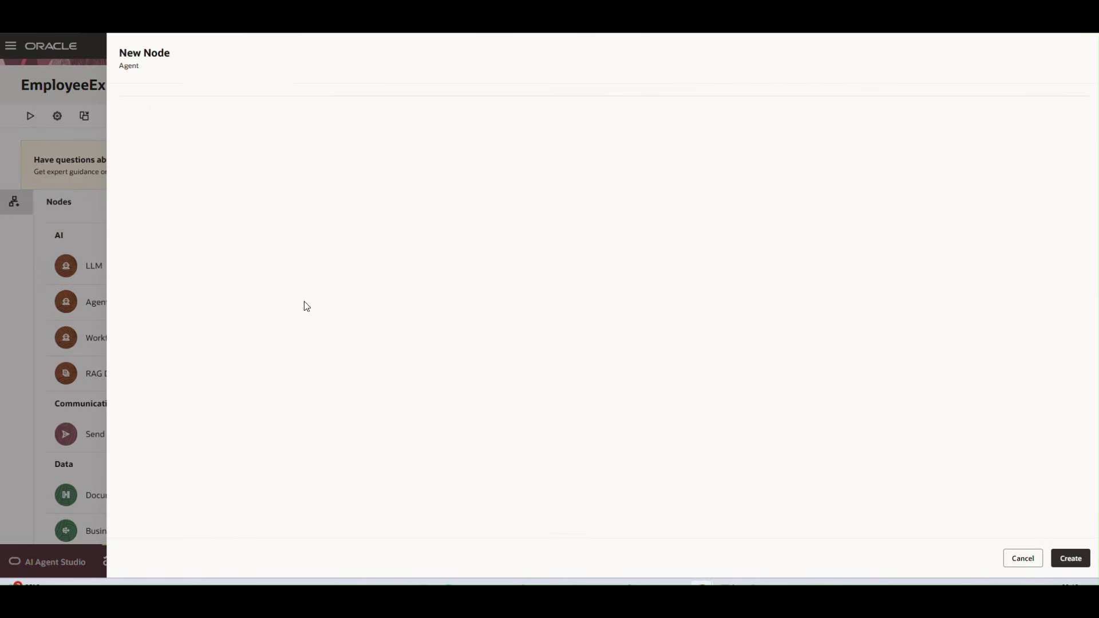
pyautogui.click(207, 152)
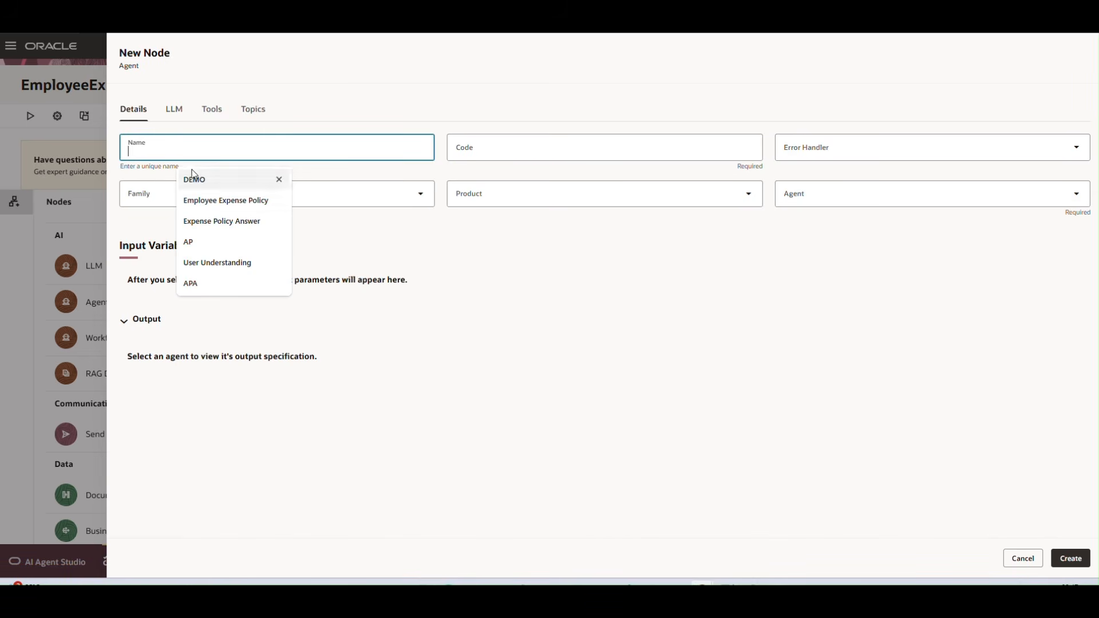
pyautogui.click(191, 175)
pyautogui.click(190, 190)
pyautogui.click(205, 275)
# Set the DEMO node's product to Financial Common and its agent to Document Processing Agent.
pyautogui.click(515, 200)
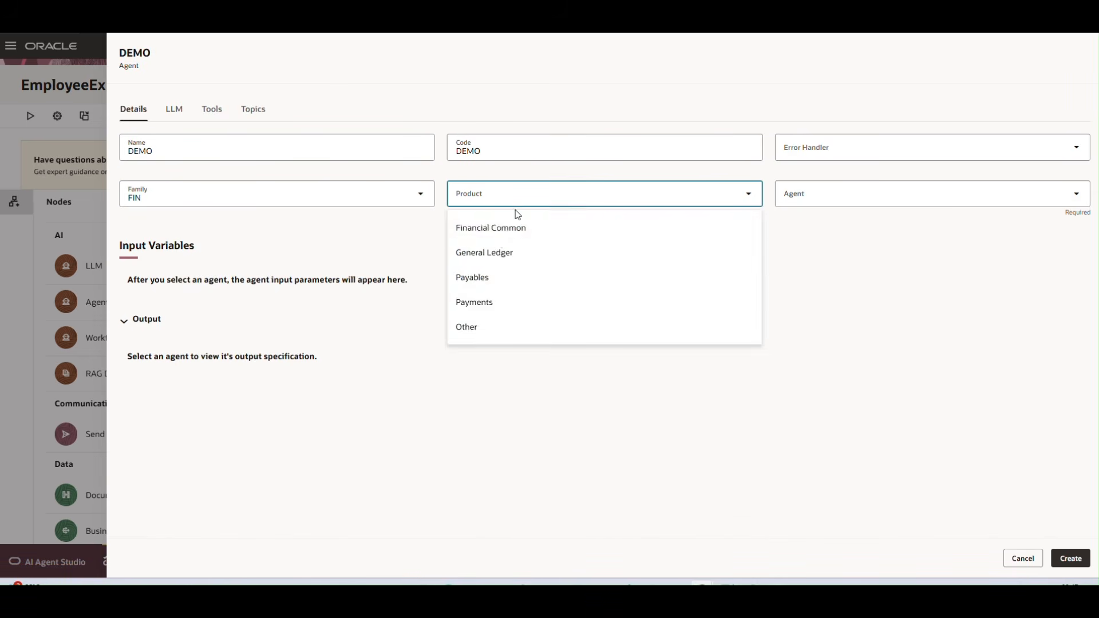
pyautogui.click(492, 277)
pyautogui.click(802, 194)
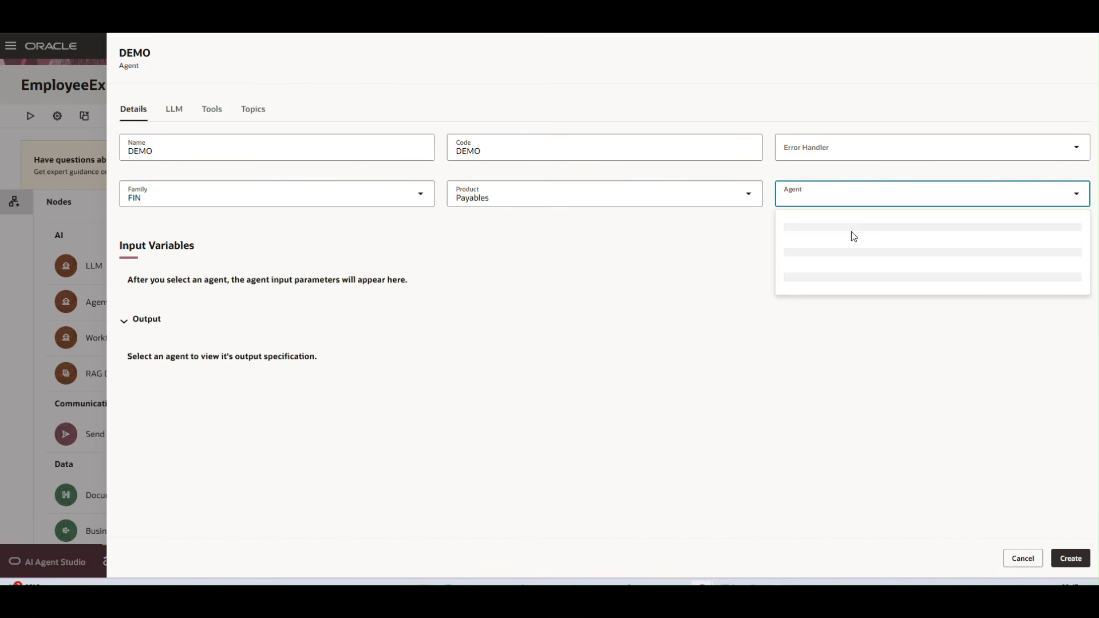
pyautogui.click(598, 204)
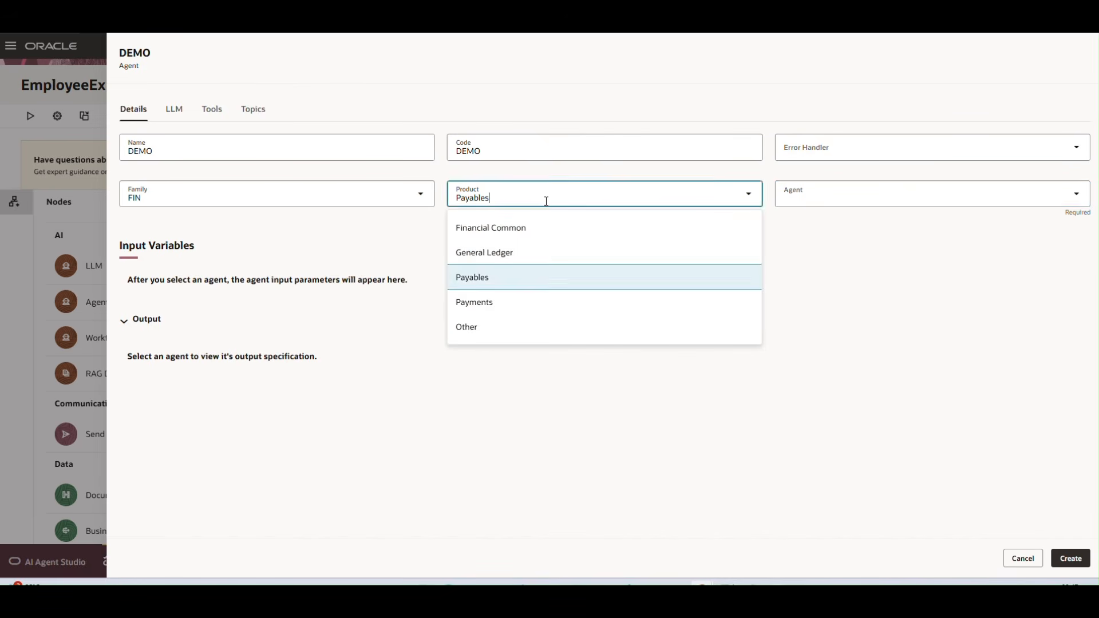
pyautogui.click(626, 228)
pyautogui.click(809, 203)
pyautogui.click(817, 226)
# Set the DEMO node's message input variable to the system Input Message expression, apply it and create the node.
pyautogui.click(884, 342)
pyautogui.click(1051, 342)
pyautogui.moveTo(982, 378)
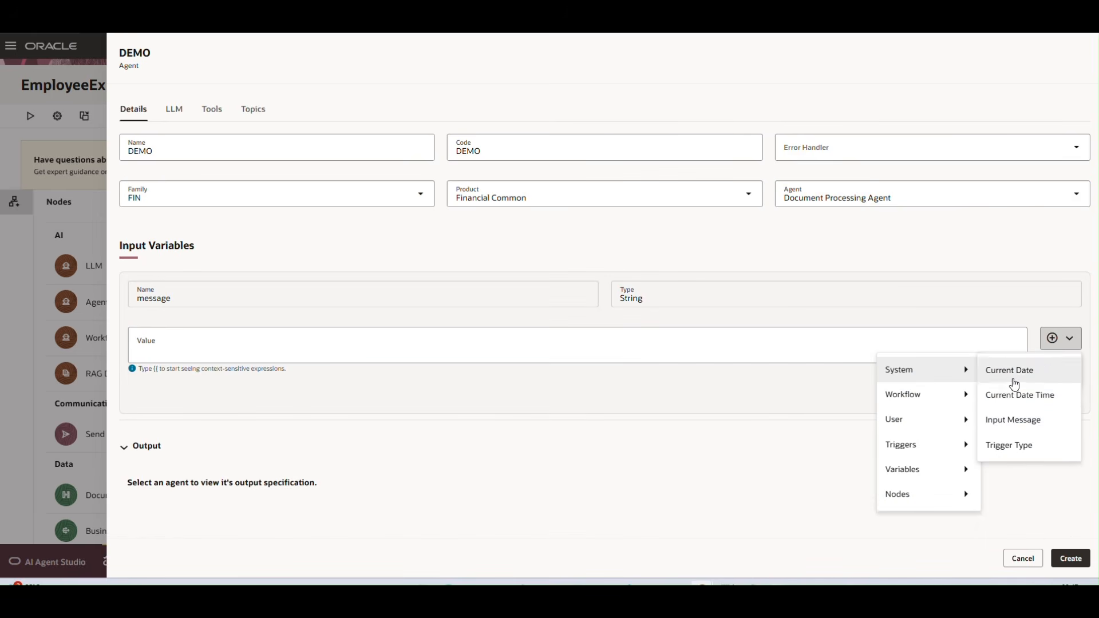
pyautogui.click(1014, 417)
pyautogui.click(1063, 387)
pyautogui.click(1071, 558)
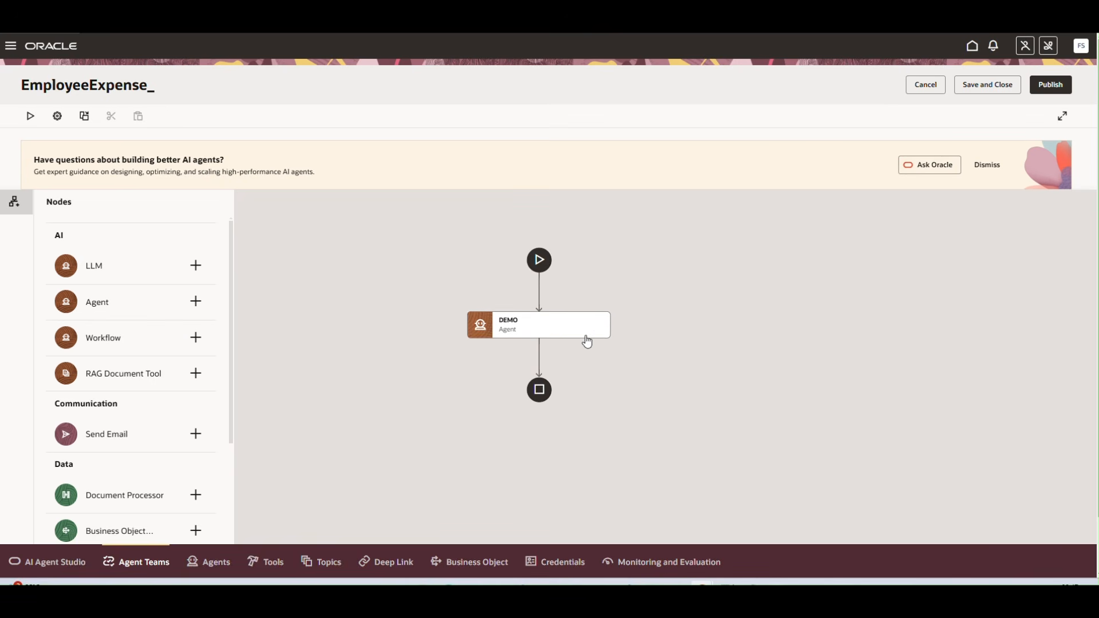
pyautogui.click(596, 336)
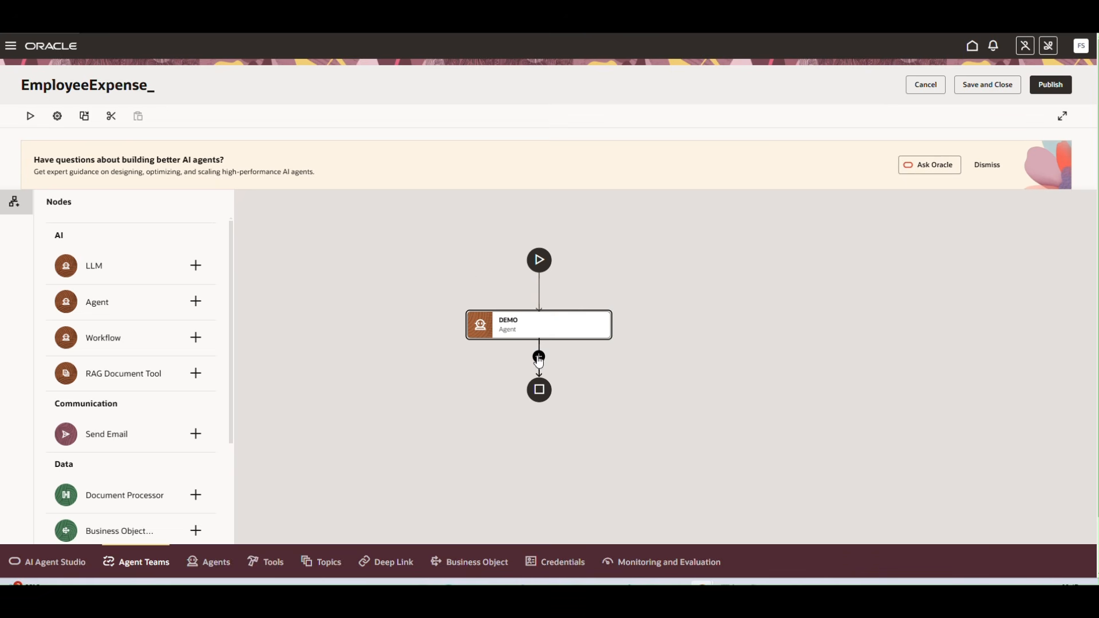
pyautogui.click(532, 353)
pyautogui.moveTo(613, 312)
pyautogui.click(710, 357)
pyautogui.click(190, 113)
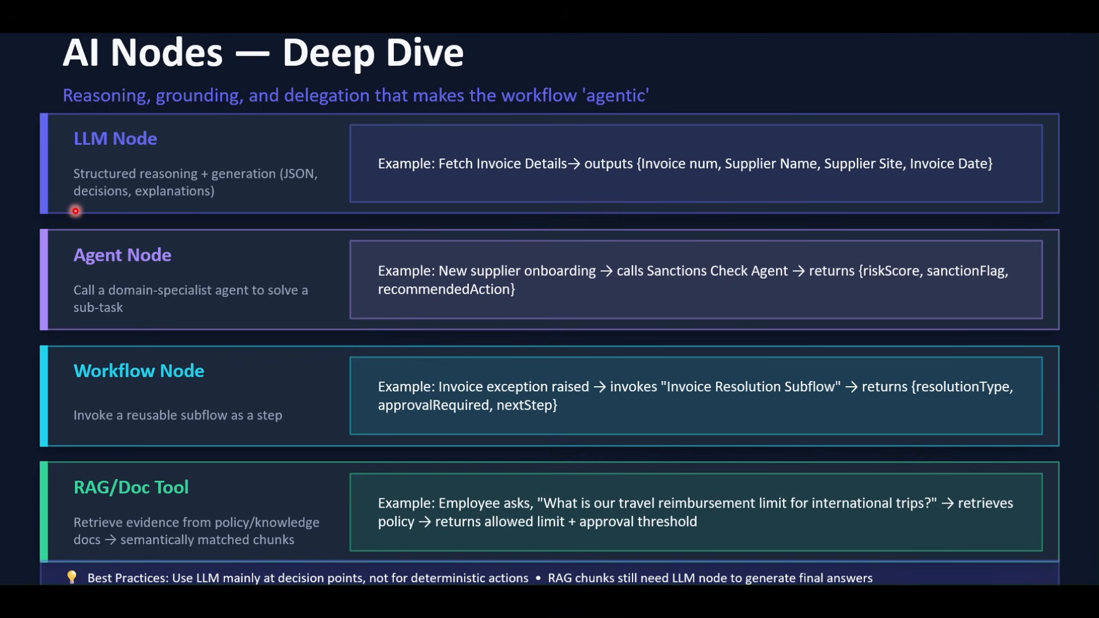
# Switch from the presentation back to the Employee Expense Demop agent team in Oracle AI Agent Studio.
pyautogui.hotkey('alt', 'Tab')
pyautogui.hotkey('alt', 'Tab')
pyautogui.hotkey('alt', 'Tab')
pyautogui.hotkey('alt', 'Tab')
pyautogui.press('super')
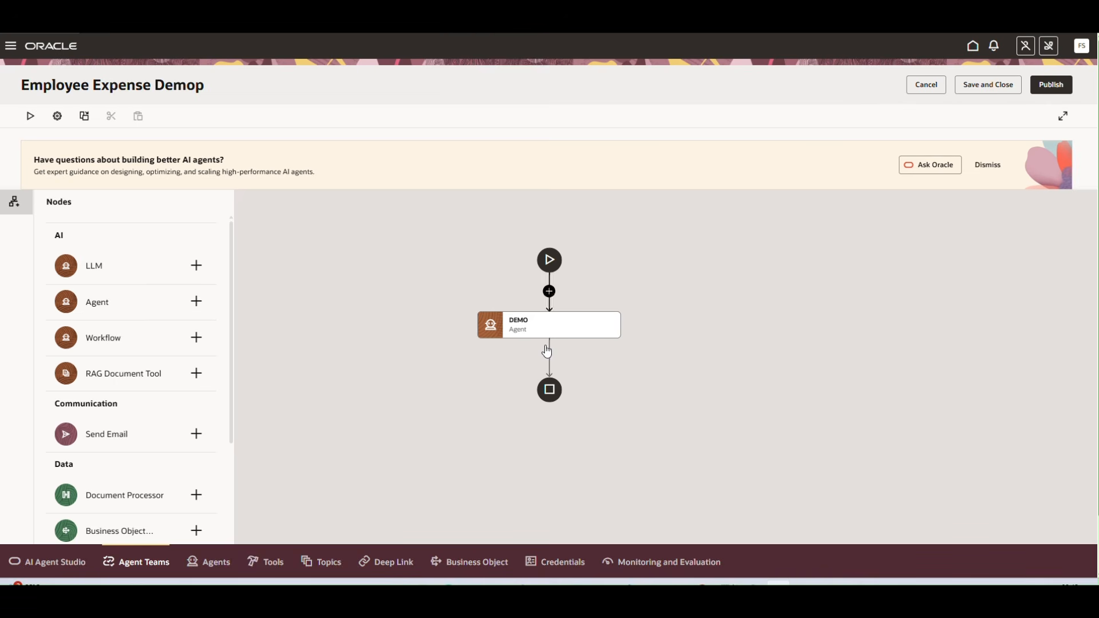
# Add a Workflow node named workflow to the agent team and set its family to FIN.
pyautogui.moveTo(550, 326)
pyautogui.mouseDown()
pyautogui.moveTo(536, 309)
pyautogui.moveTo(537, 326)
pyautogui.mouseUp()
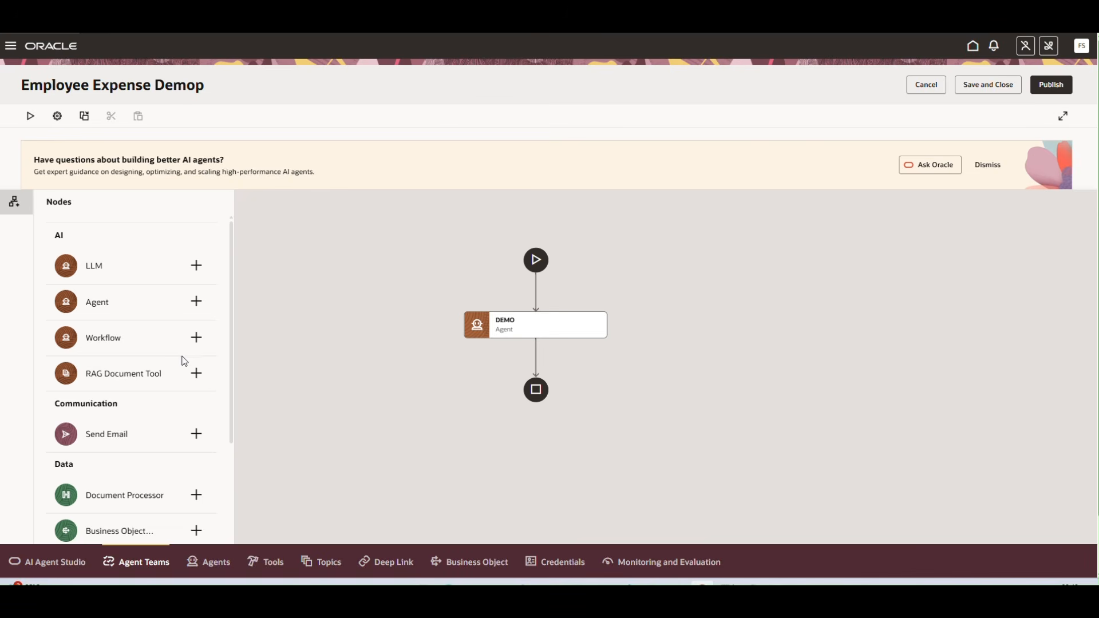
pyautogui.click(196, 338)
pyautogui.click(272, 108)
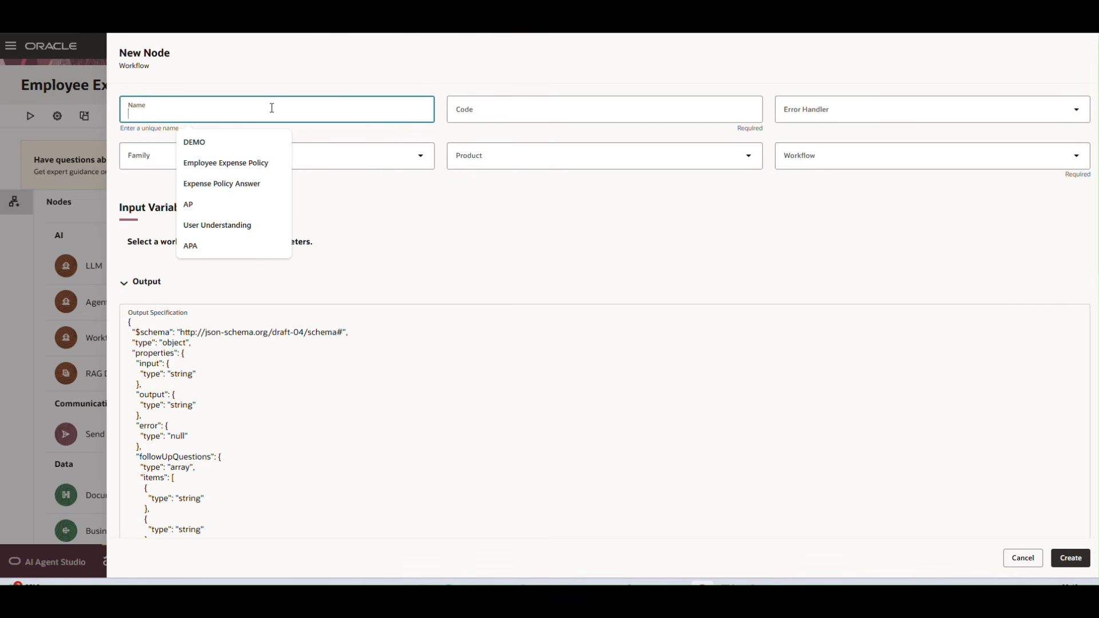
pyautogui.write('work')
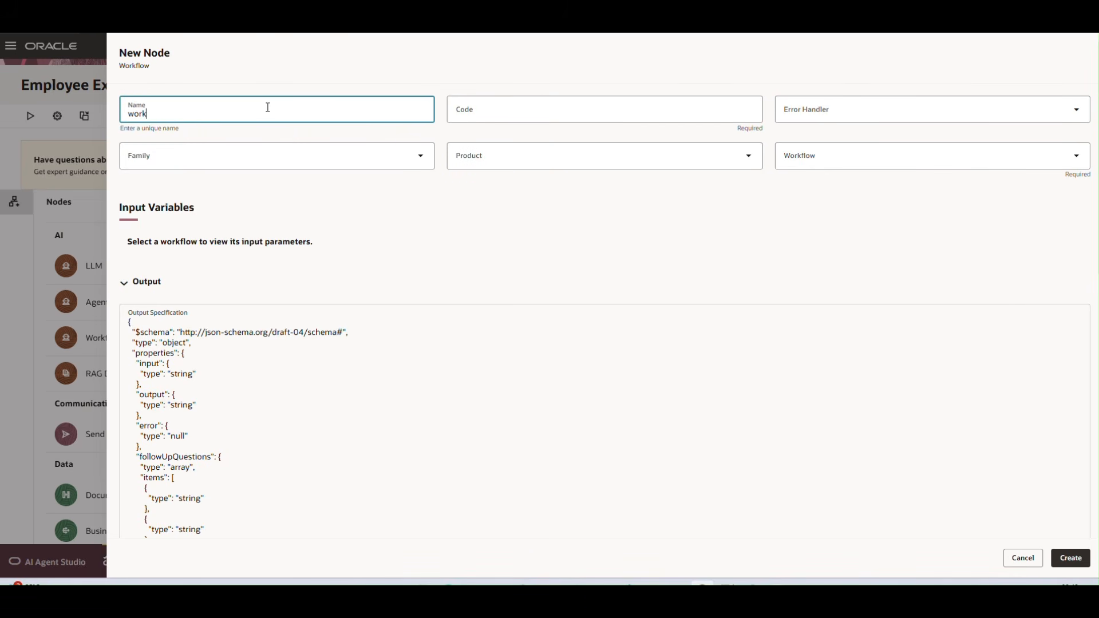
pyautogui.click(226, 155)
pyautogui.click(198, 240)
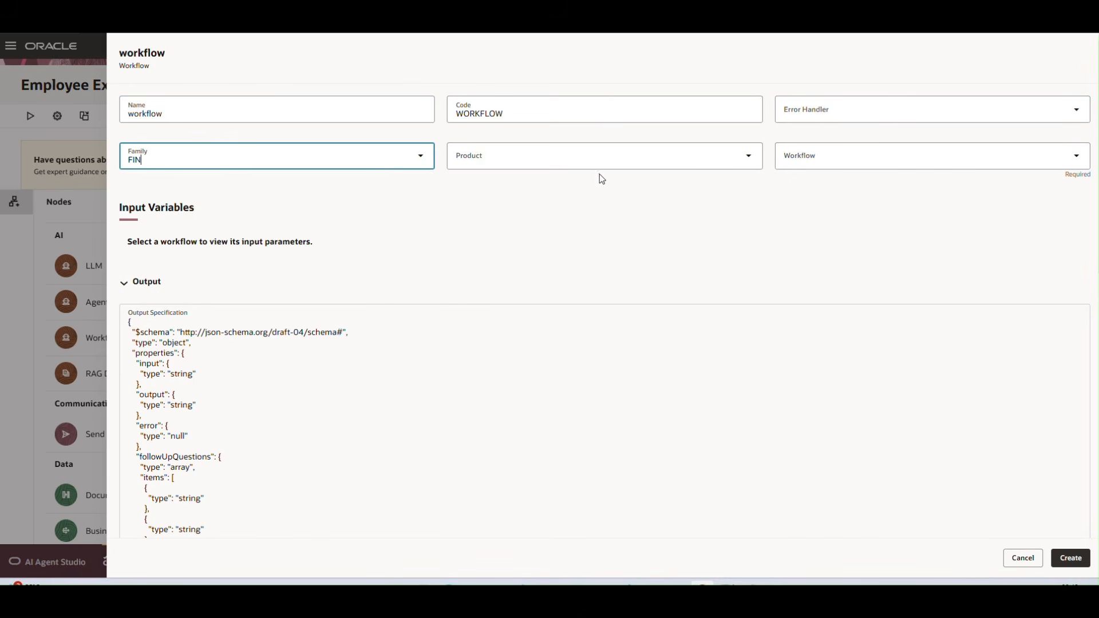
# Set the workflow node's product to Payables and its workflow to Payables Invoice FAQ.
pyautogui.click(573, 159)
pyautogui.click(525, 191)
pyautogui.click(824, 158)
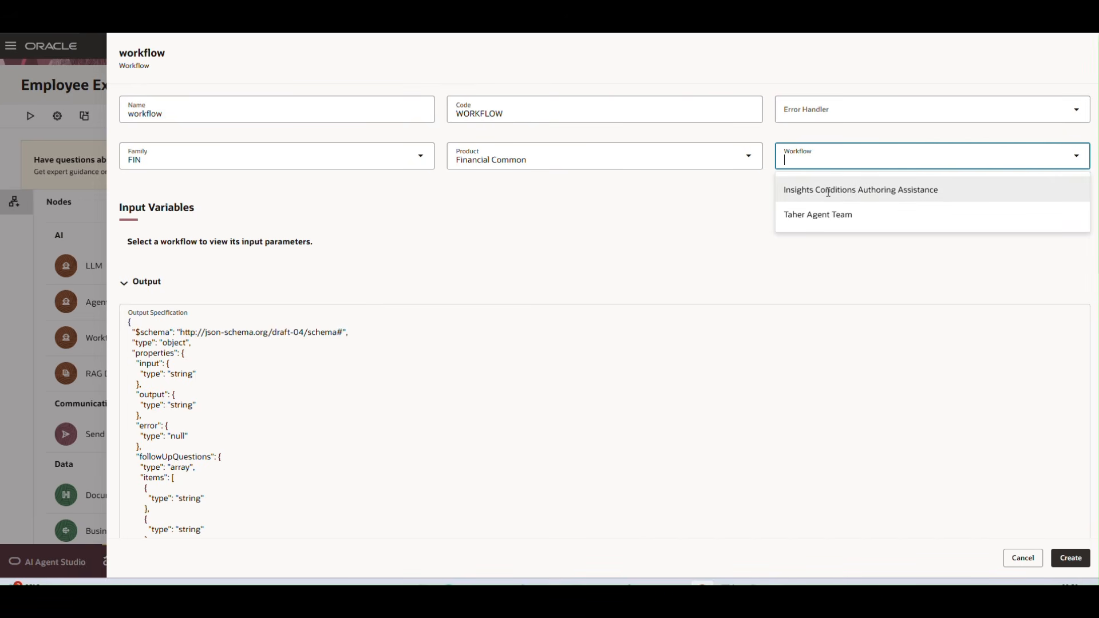
pyautogui.click(567, 157)
pyautogui.click(515, 240)
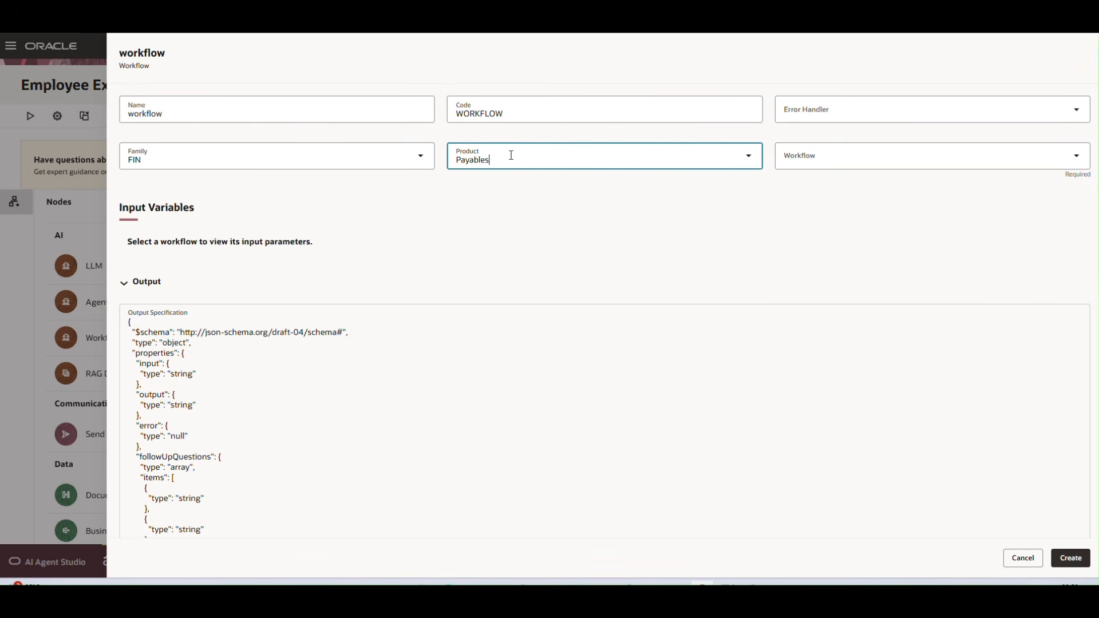
pyautogui.click(846, 160)
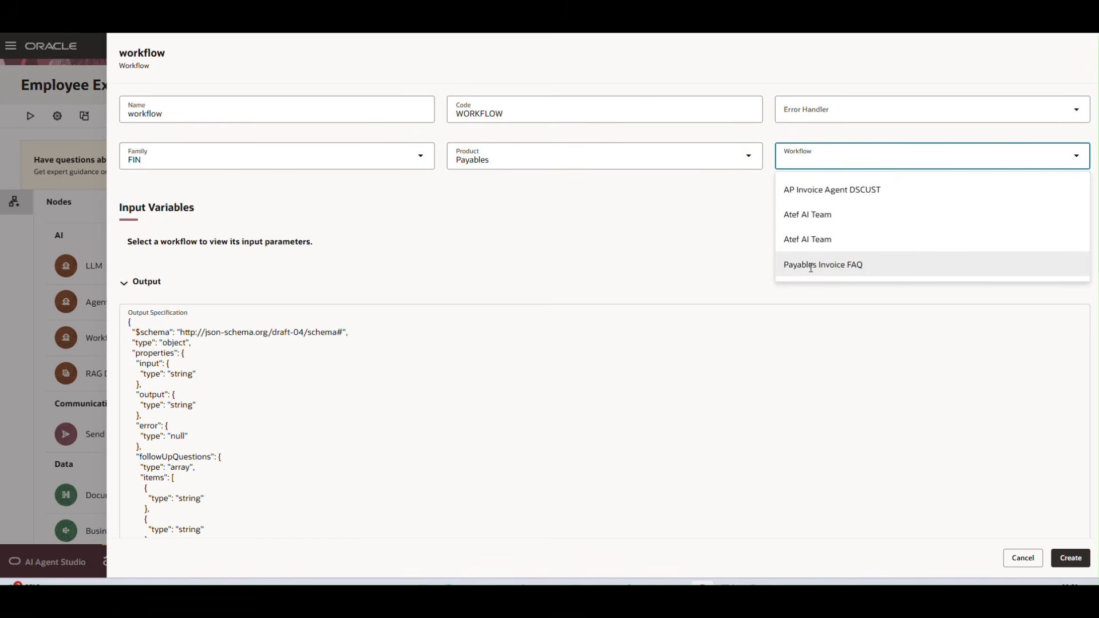
pyautogui.click(811, 265)
pyautogui.moveTo(891, 163); pyautogui.dragTo(760, 169)
pyautogui.click(738, 187)
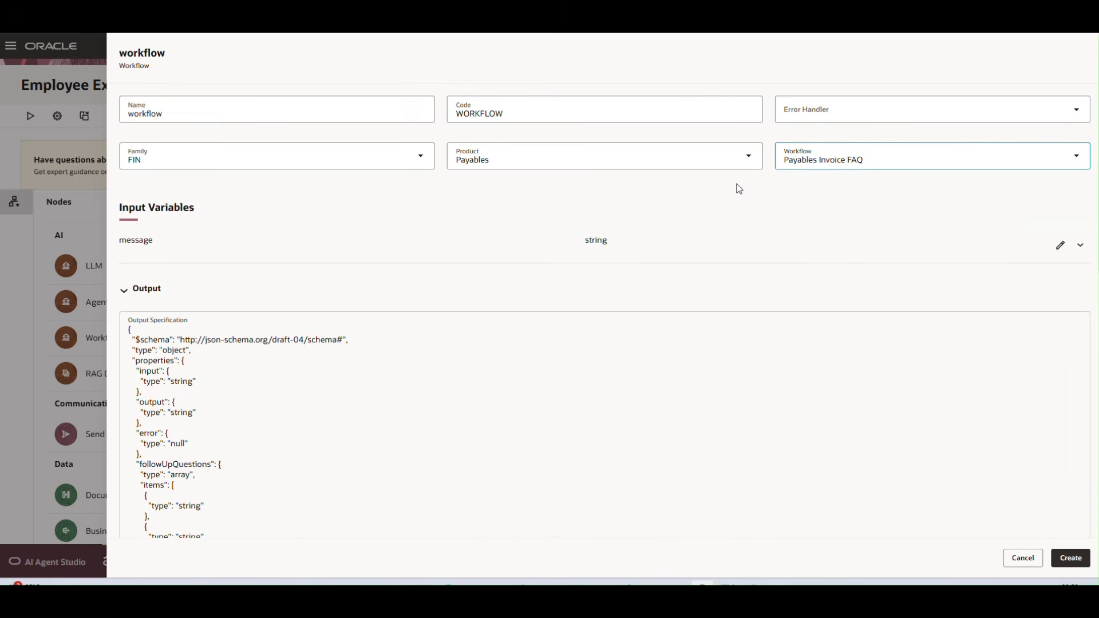
# Set the workflow node's message input variable to the system Input Message expression, apply it and create the node.
pyautogui.click(1060, 247)
pyautogui.click(176, 304)
pyautogui.click(1069, 312)
pyautogui.moveTo(1007, 328)
pyautogui.moveTo(898, 328)
pyautogui.click(1013, 380)
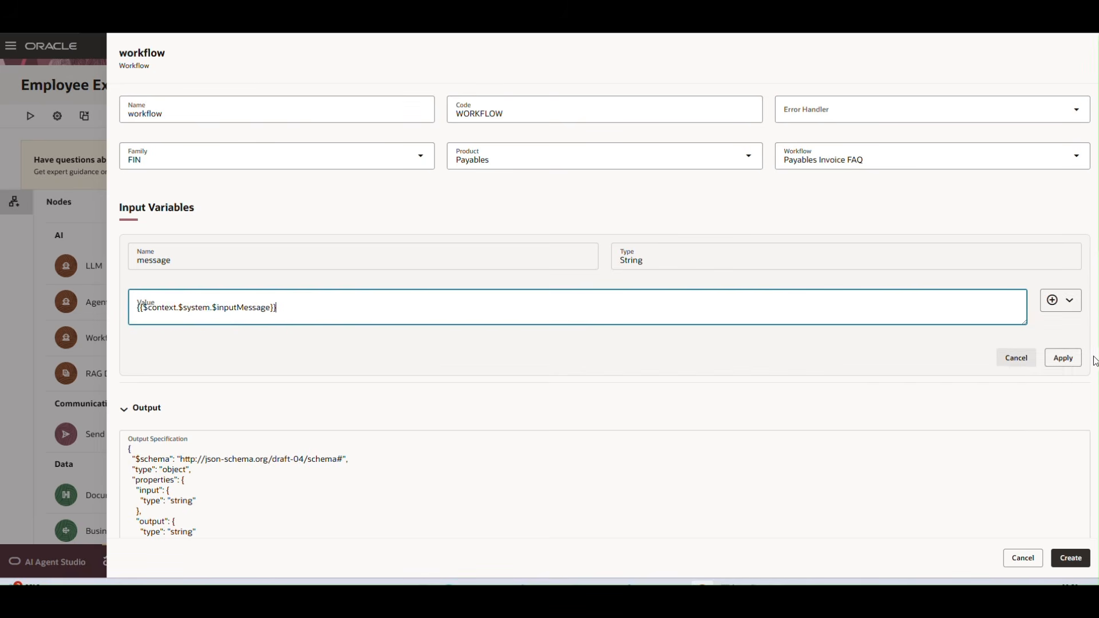
pyautogui.click(1072, 357)
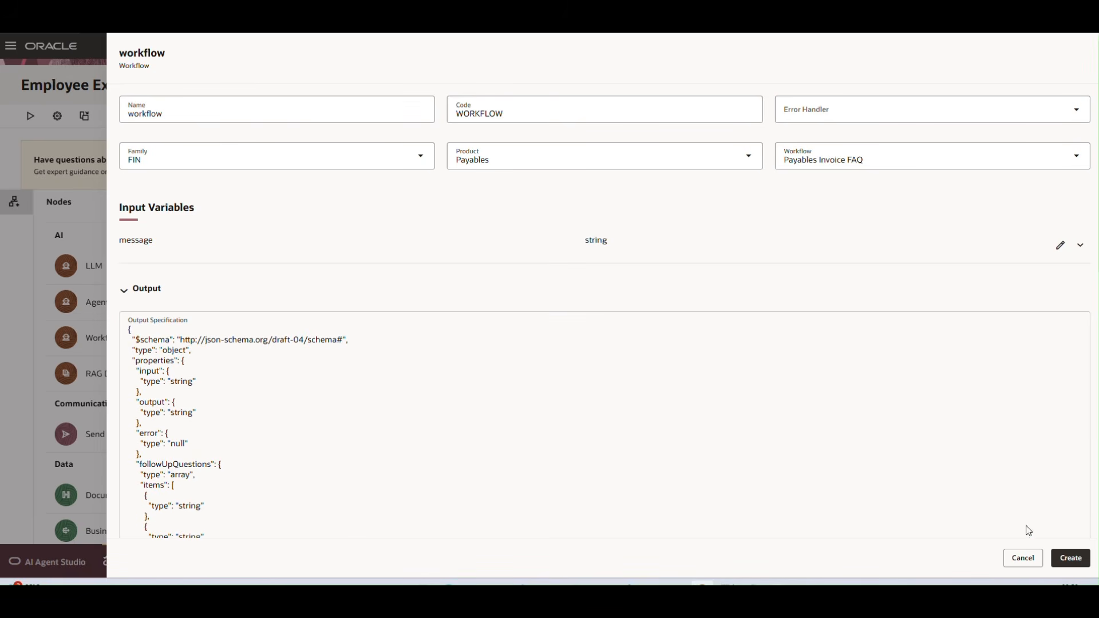
pyautogui.click(1070, 558)
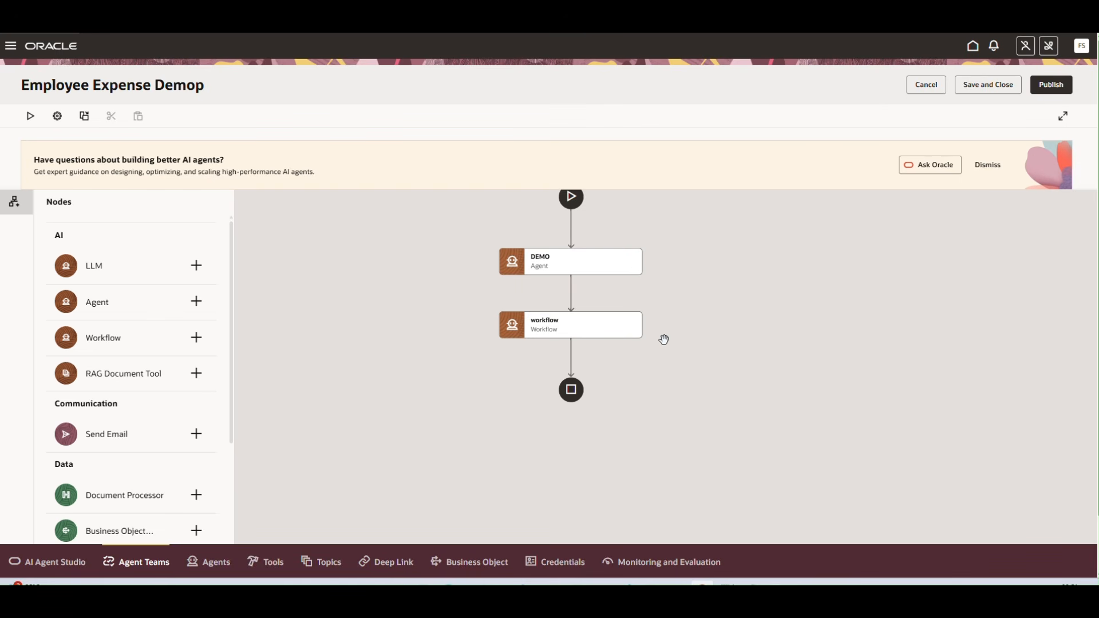
# Start an LLM node named demo directly after the workflow node.
pyautogui.click(570, 357)
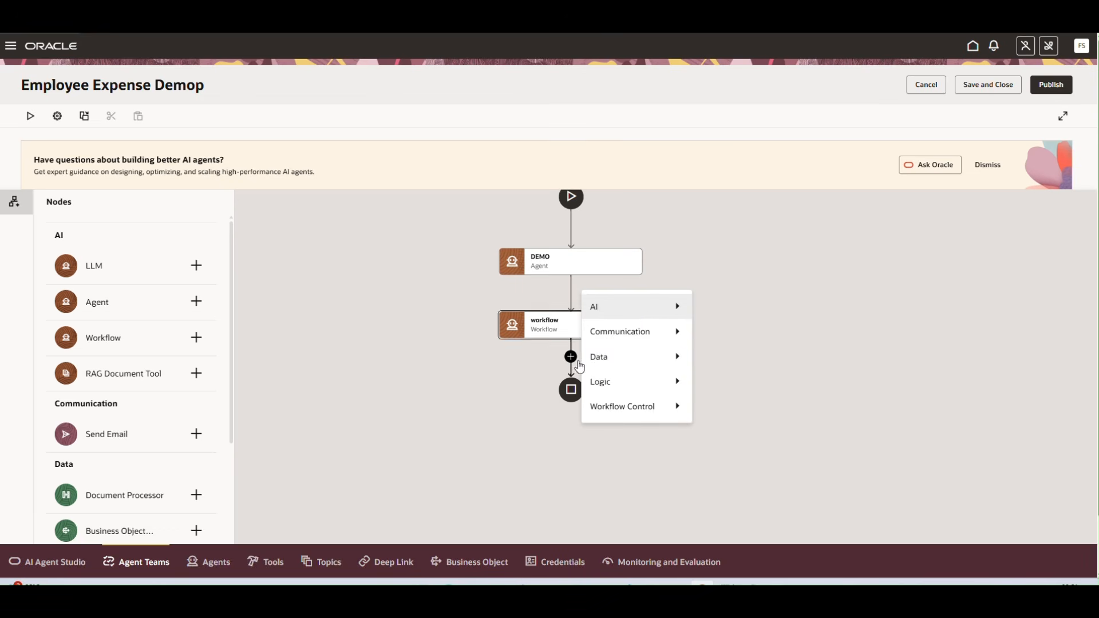
pyautogui.moveTo(635, 307)
pyautogui.click(729, 310)
pyautogui.click(237, 111)
pyautogui.write('demo')
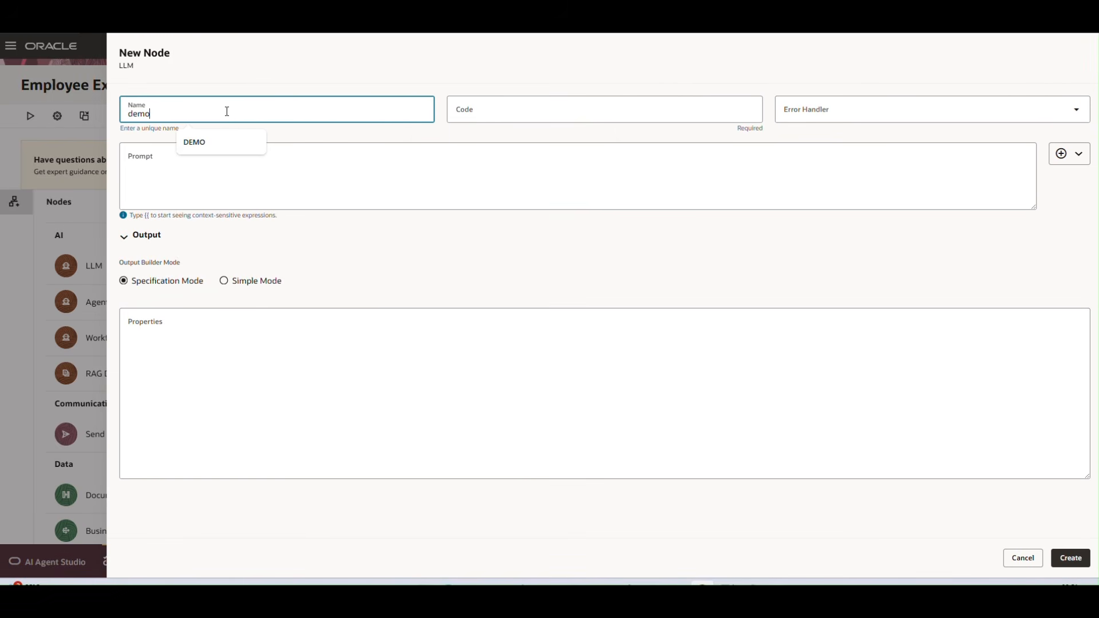
pyautogui.click(383, 187)
# Browse the DEMO and WORKFLOW node context expressions available for the LLM prompt, then cancel the new node.
pyautogui.click(1077, 154)
pyautogui.moveTo(1018, 184)
pyautogui.moveTo(928, 311)
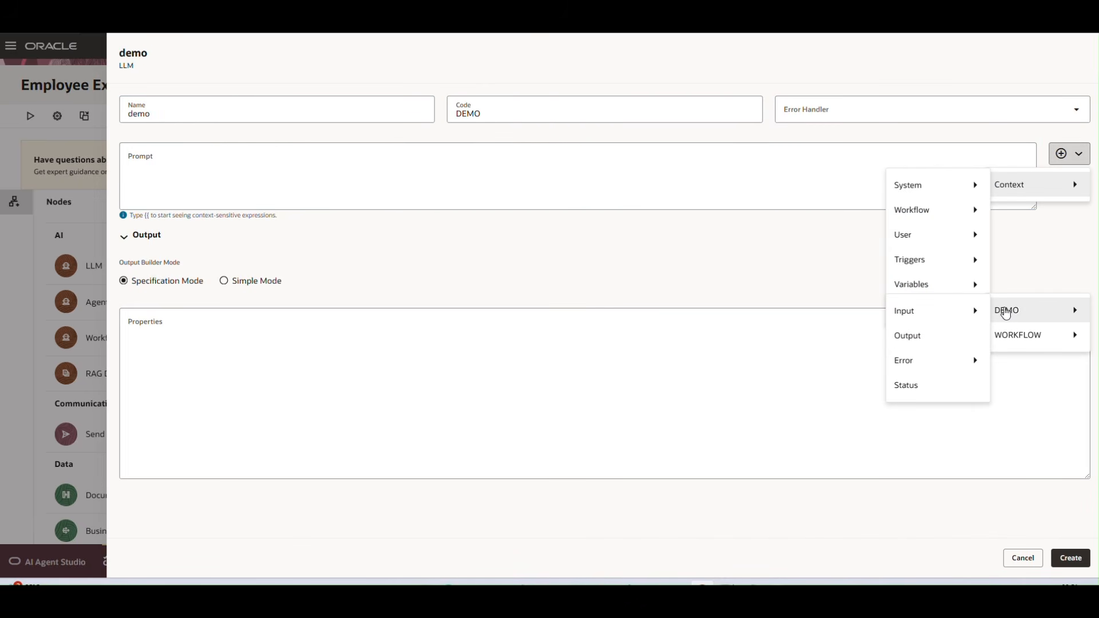
pyautogui.moveTo(1016, 336)
pyautogui.moveTo(957, 361)
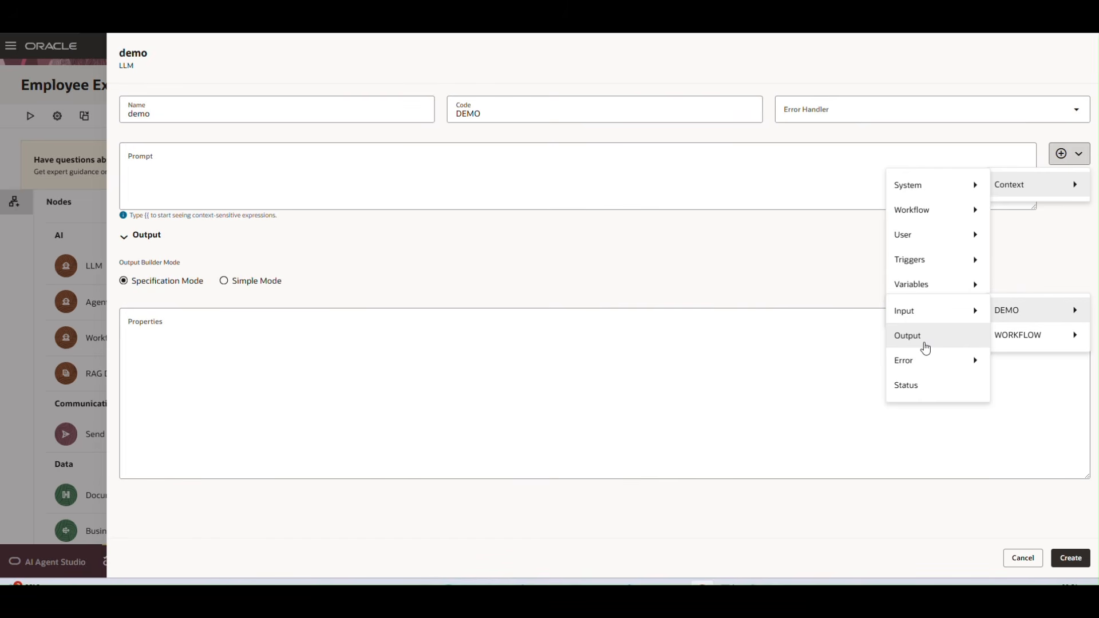
pyautogui.moveTo(911, 374)
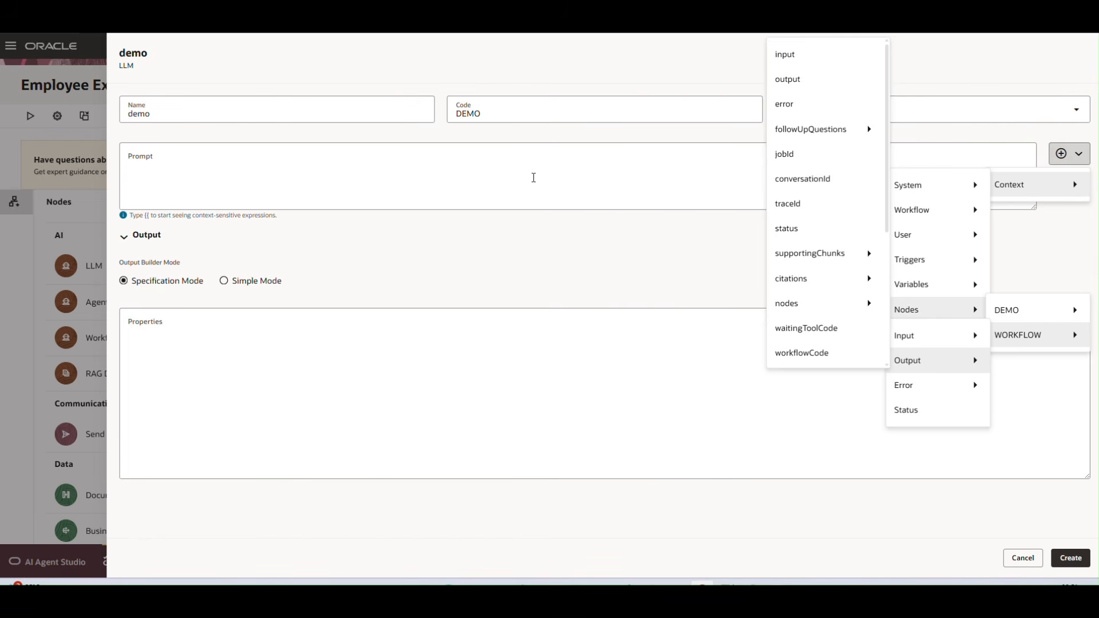
pyautogui.click(586, 172)
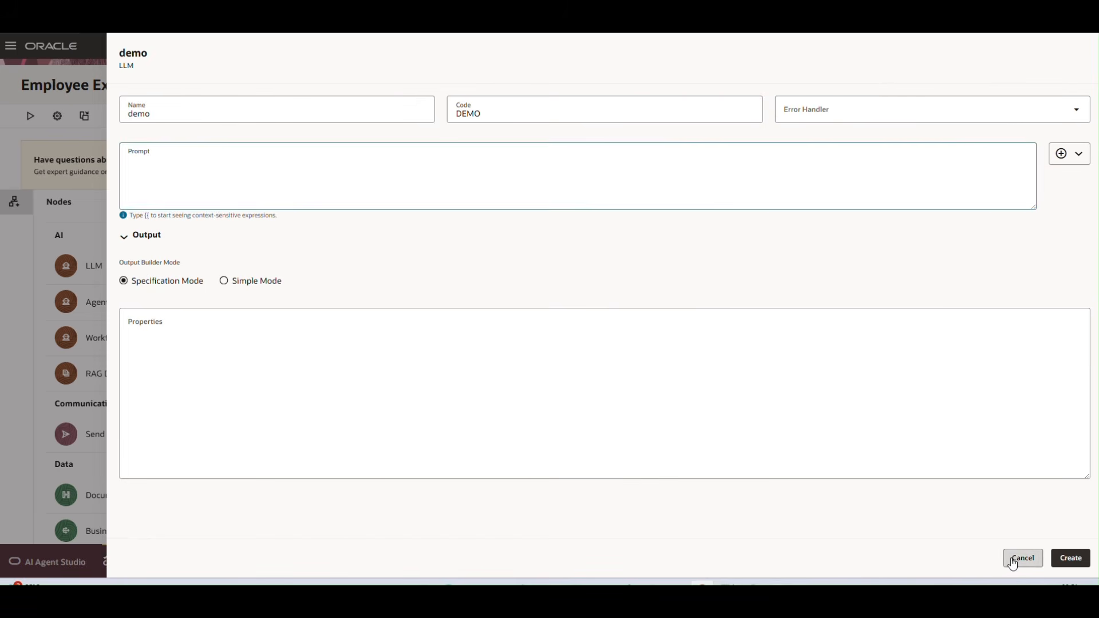
pyautogui.click(1014, 560)
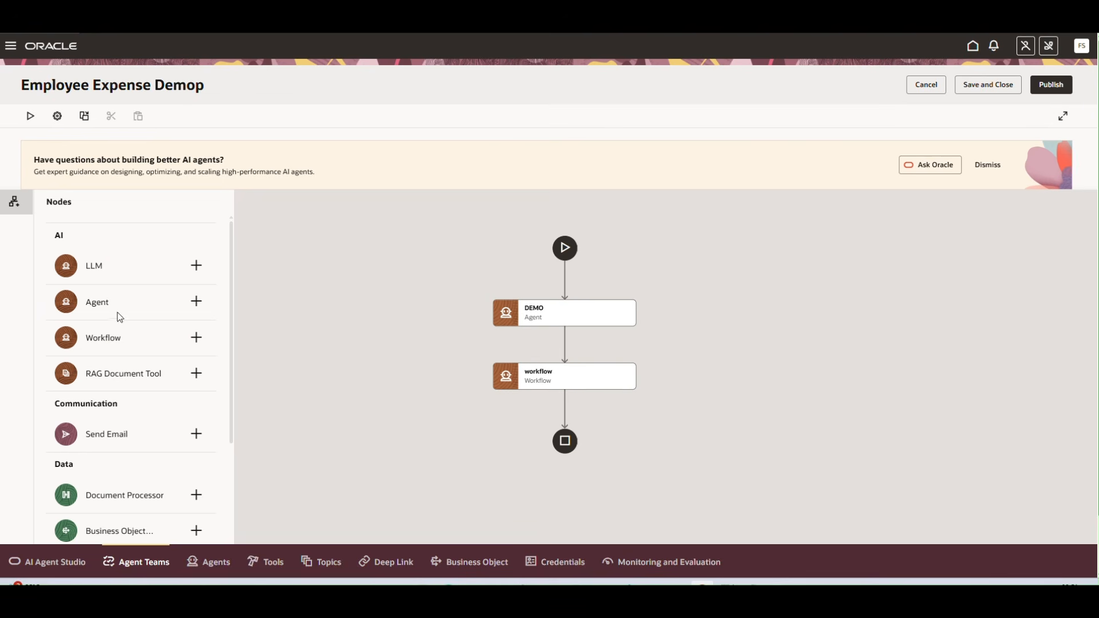
# Switch to the presentation's "AI Nodes — Deep Dive" slide.
pyautogui.moveTo(86, 337); pyautogui.dragTo(182, 339)
pyautogui.moveTo(91, 302); pyautogui.dragTo(158, 340)
pyautogui.click(602, 585)
pyautogui.click(709, 534)
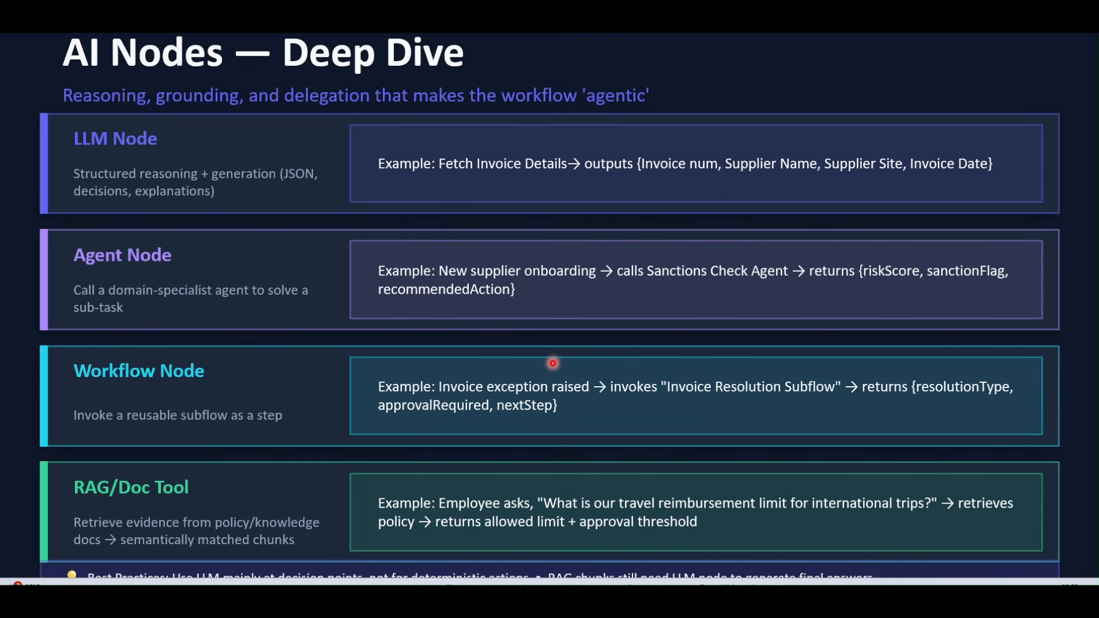